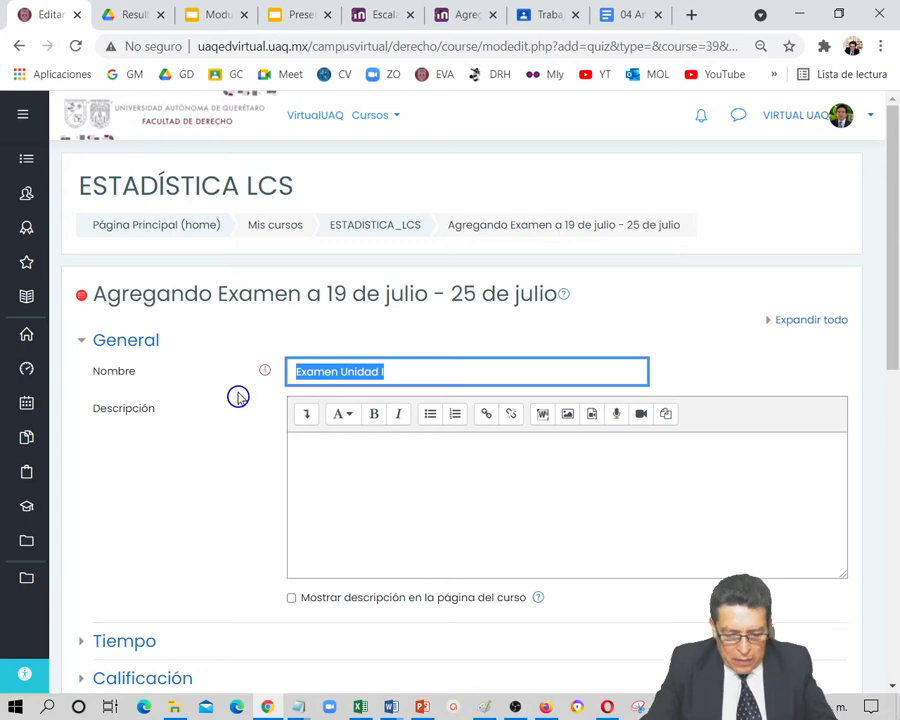
Fill in the exam's description with the text "Examen Unidad I"
left_click(345, 456)
type("Examen Unidad I")
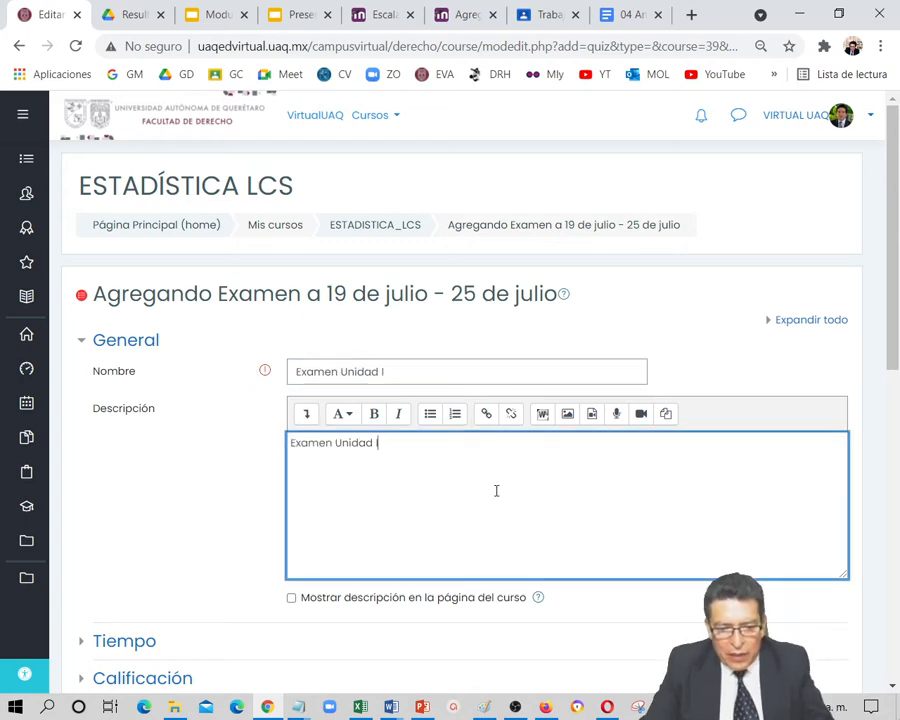
Enable the exam's opening date in the Tiempo settings and set its time to 00:00 on 19 julio 2021
scroll(500, 490, "down", 3)
left_click(140, 388)
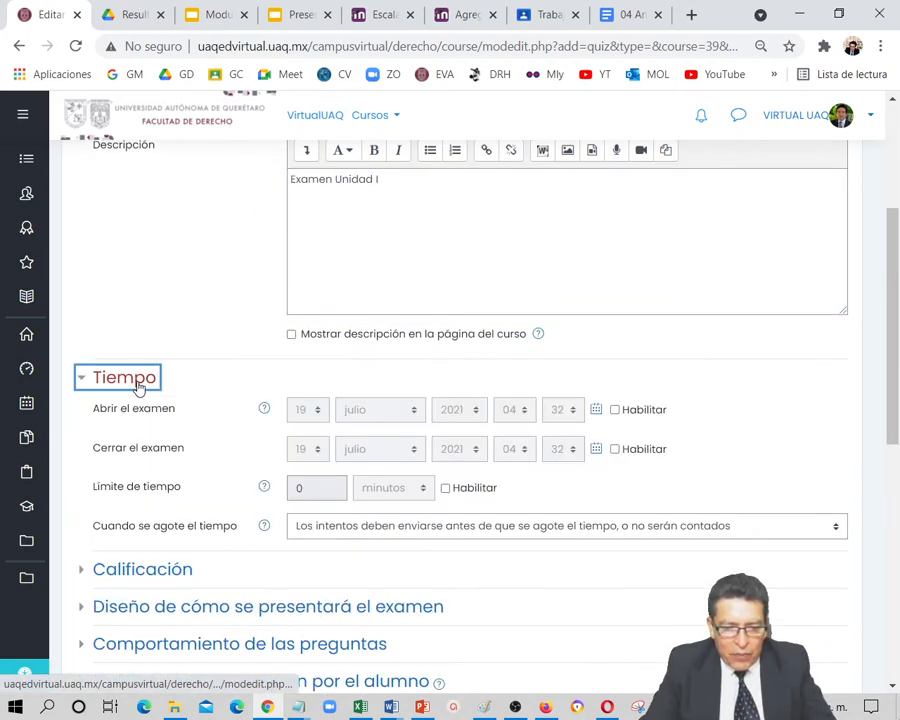
left_click(596, 414)
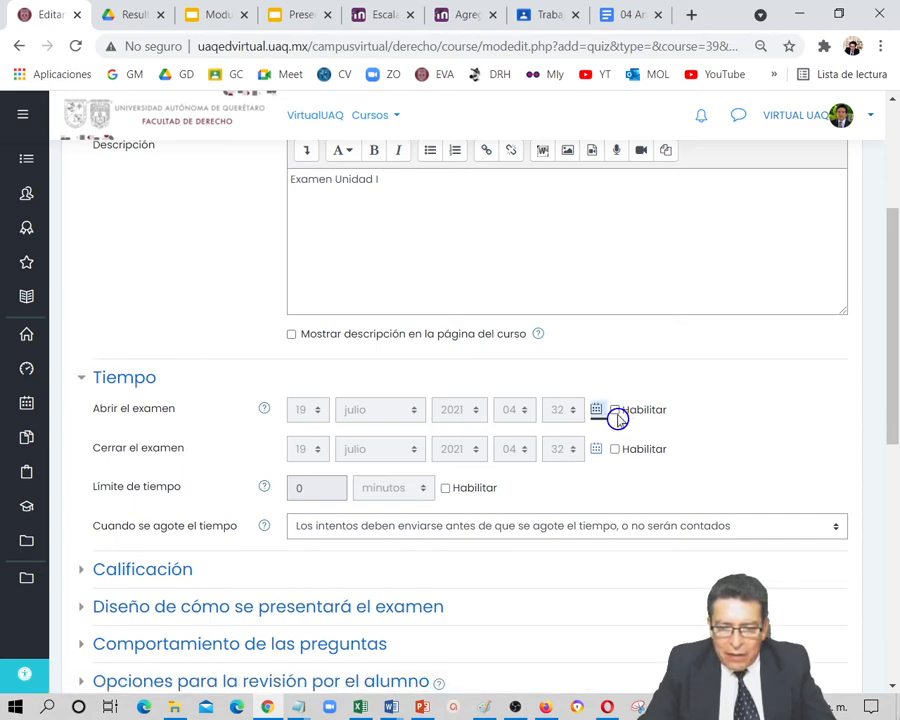
left_click(615, 413)
left_click(595, 413)
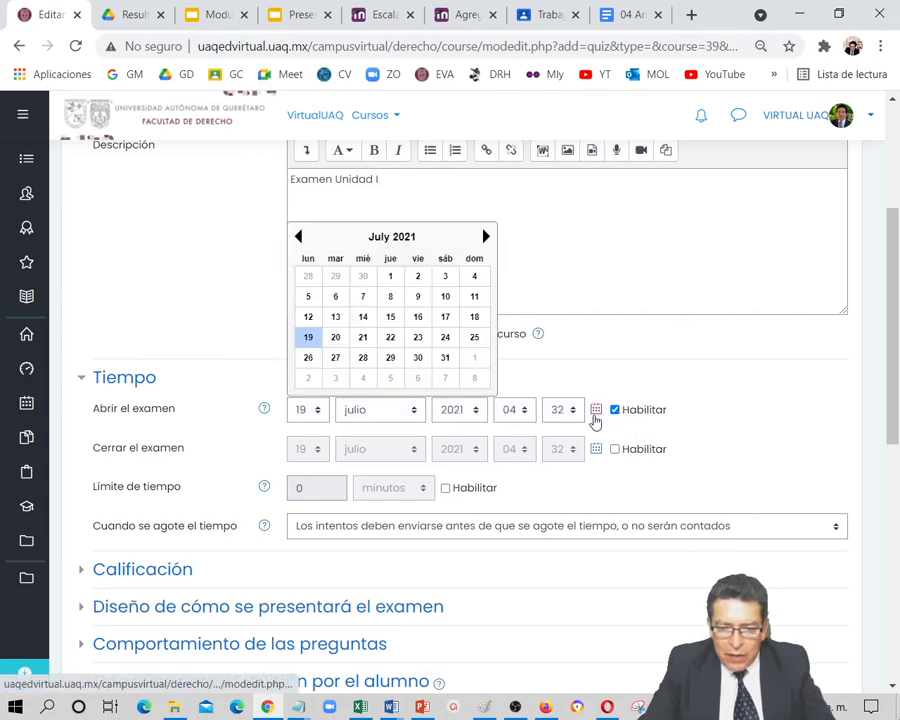
left_click(520, 413)
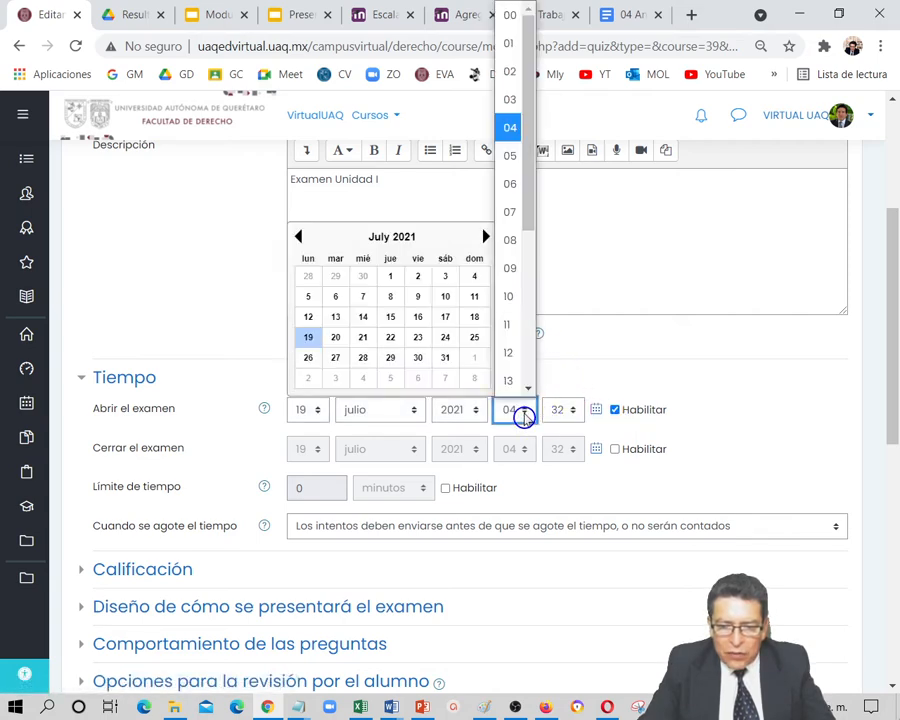
left_click(514, 17)
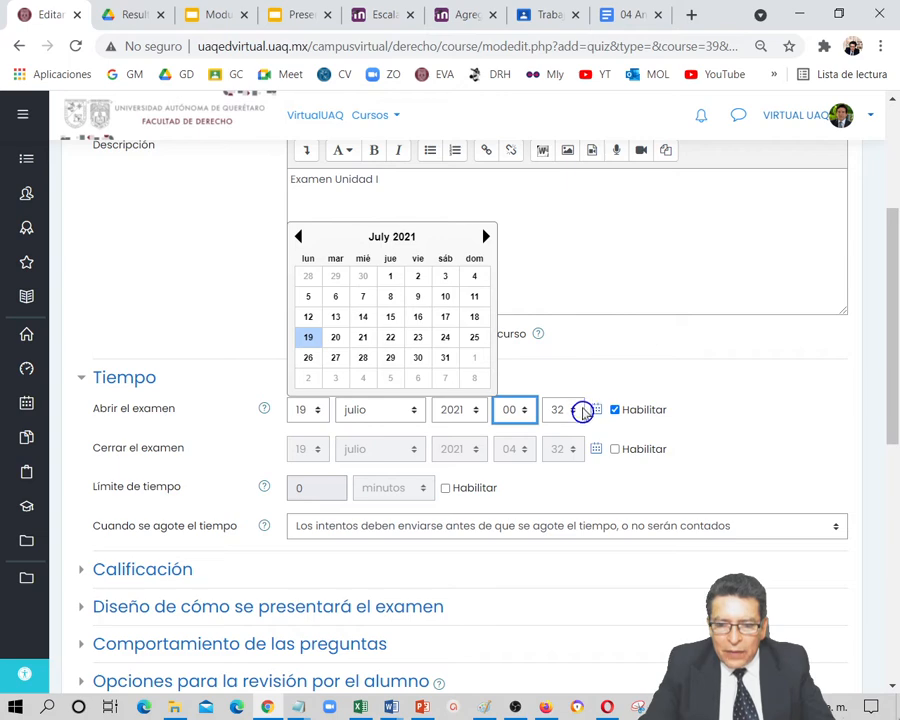
left_click(574, 411)
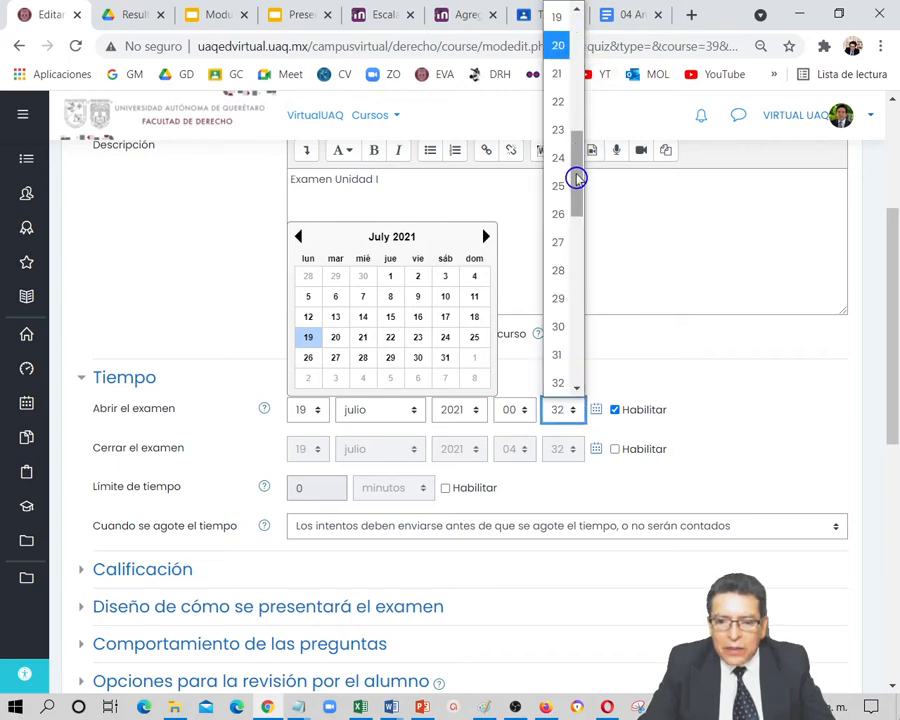
left_click_drag(576, 176, 585, 14)
left_click(557, 16)
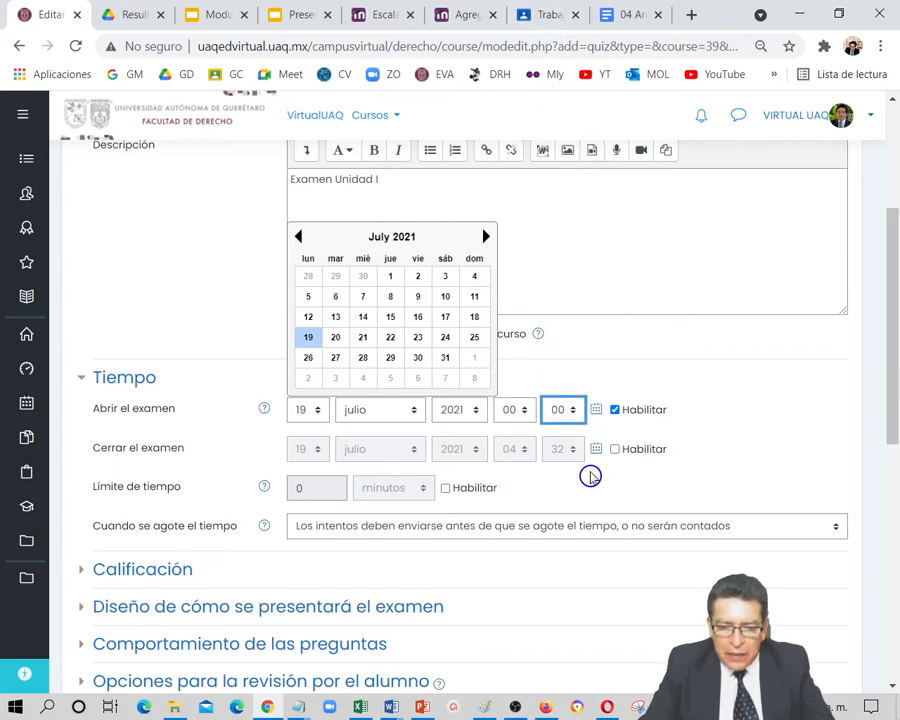
Enable the exam's closing date and set it to 20 julio 2021 at 23:59
left_click(612, 450)
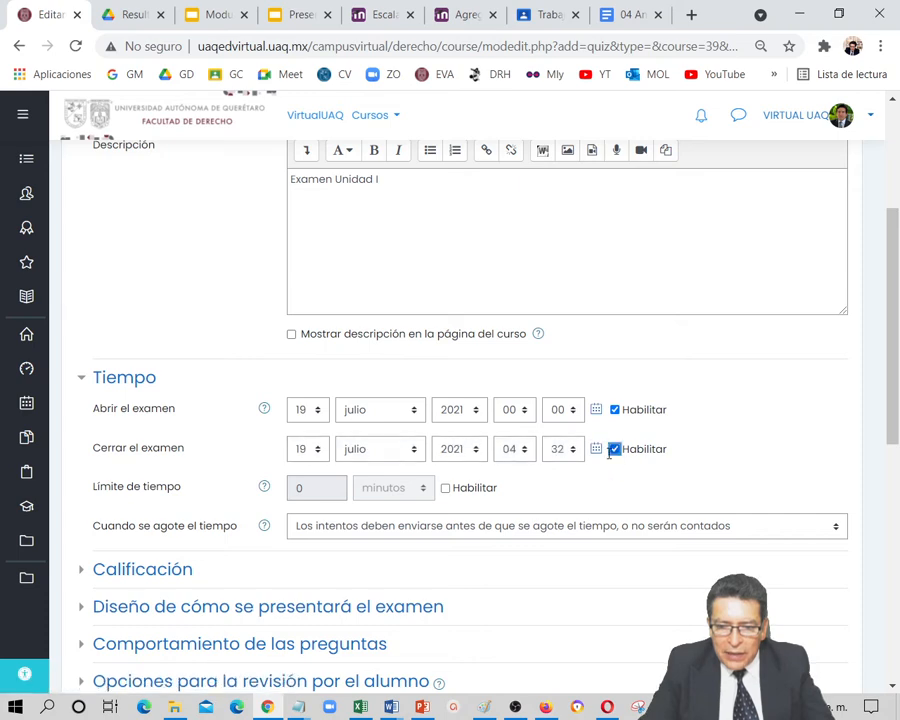
left_click(595, 450)
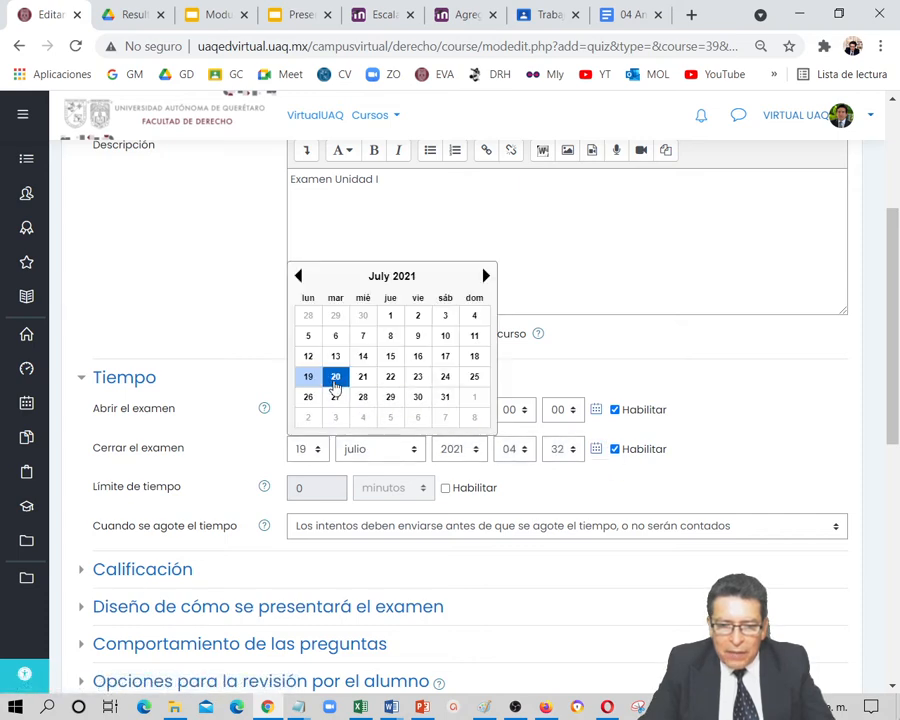
left_click(335, 376)
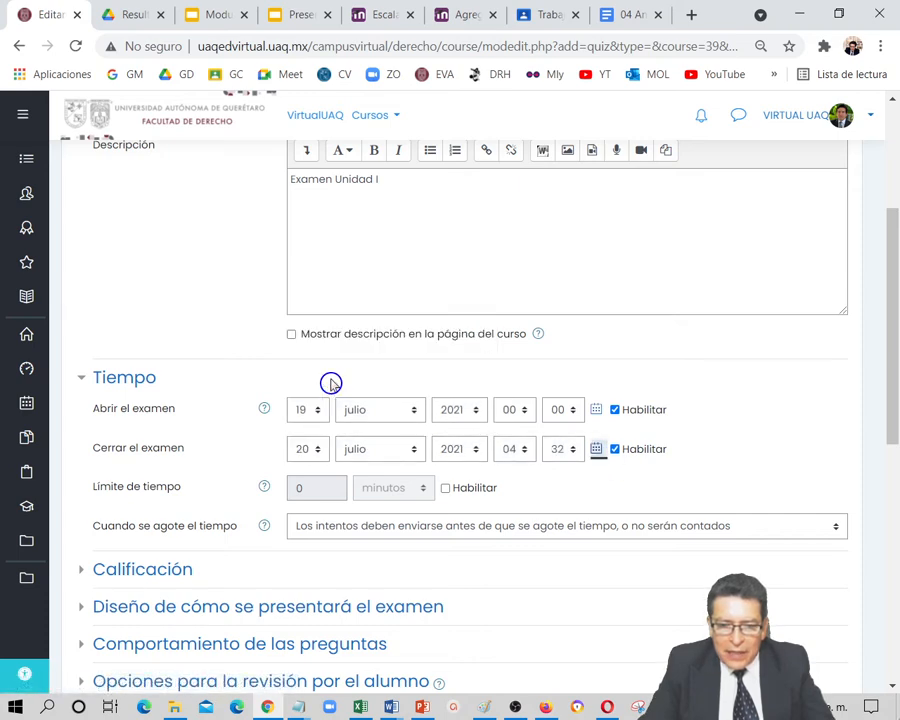
left_click(523, 451)
left_click_drag(529, 277, 524, 414)
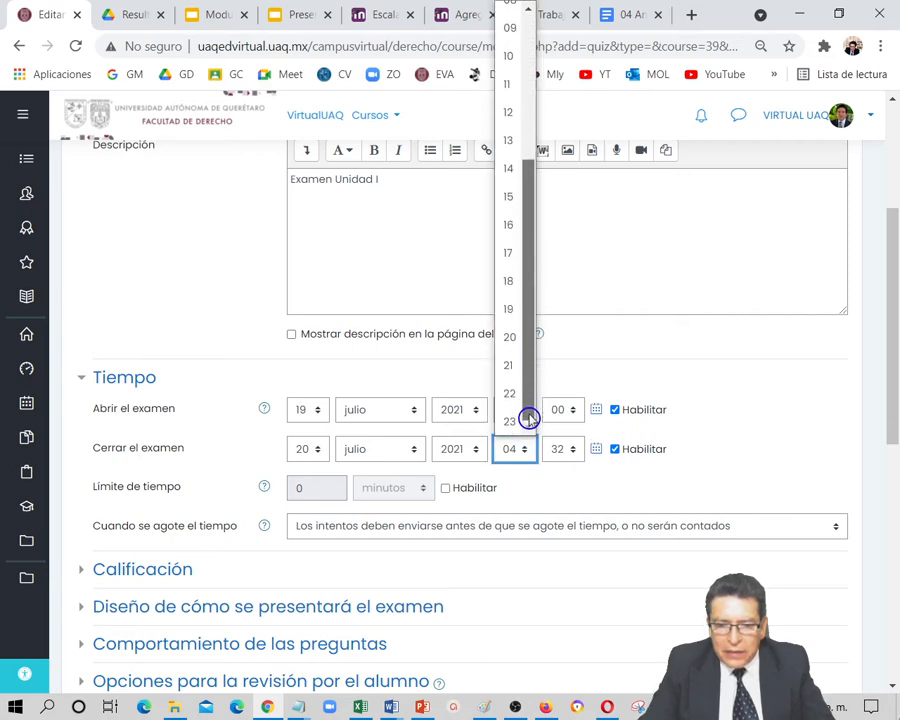
left_click(508, 418)
left_click(574, 457)
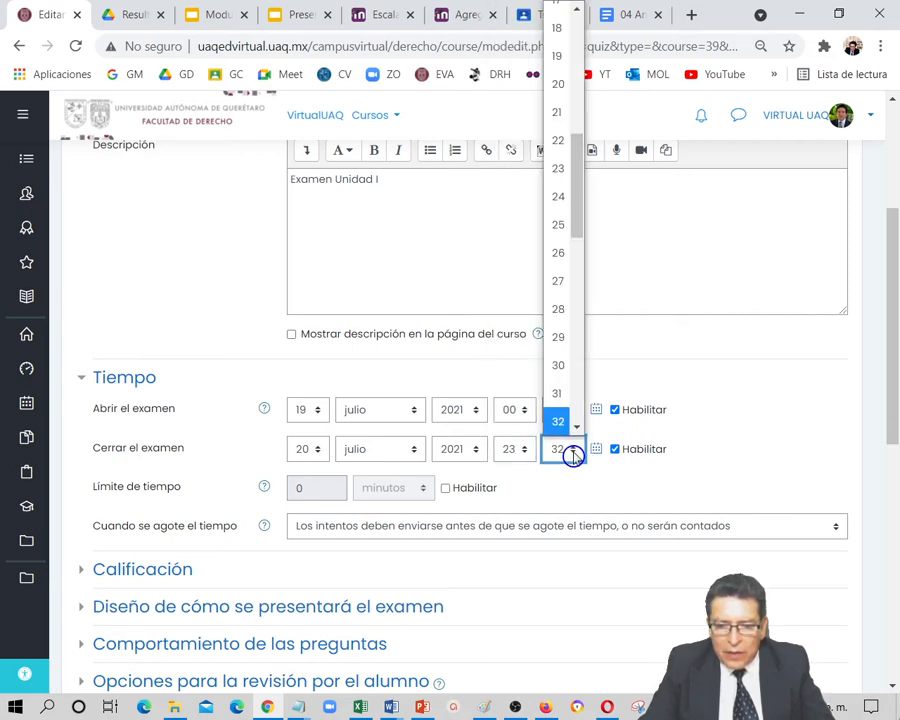
left_click_drag(576, 225, 574, 424)
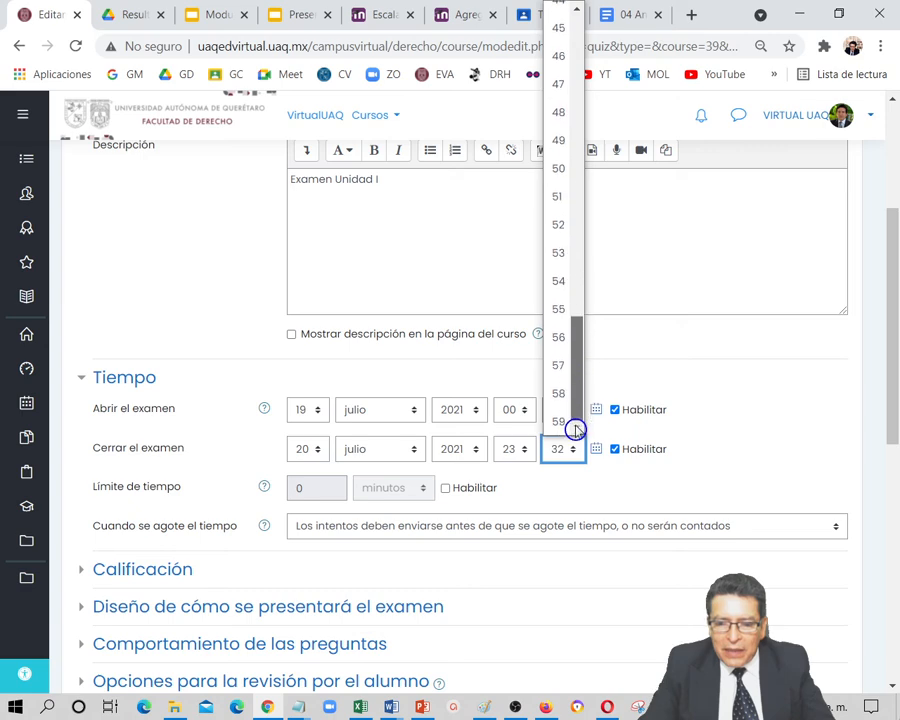
left_click(562, 416)
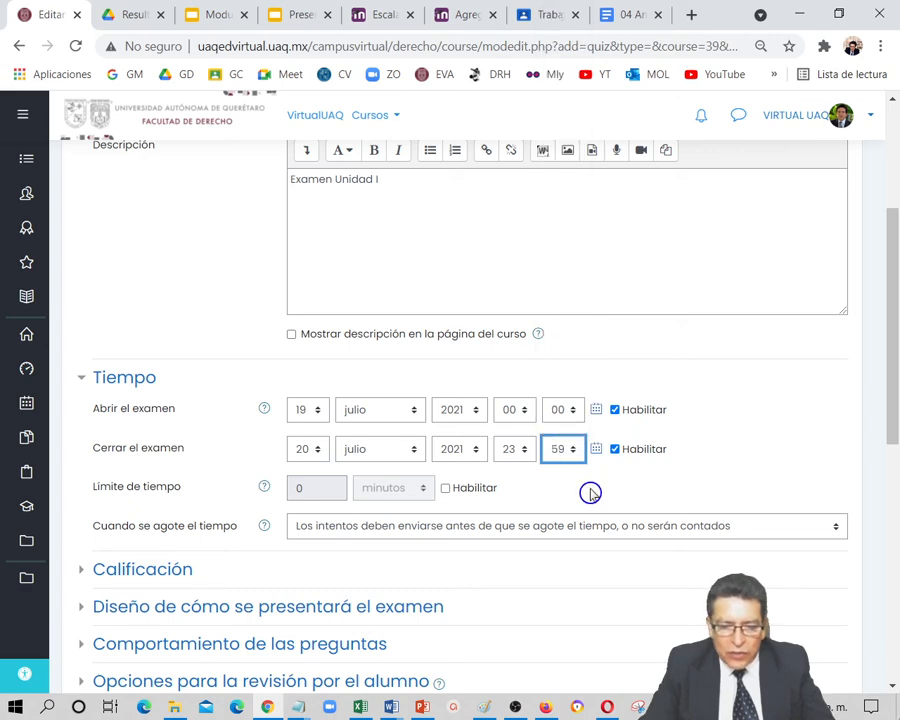
Enable a 30-minute time limit and have open attempts submitted automatically when the time runs out
left_click(427, 488)
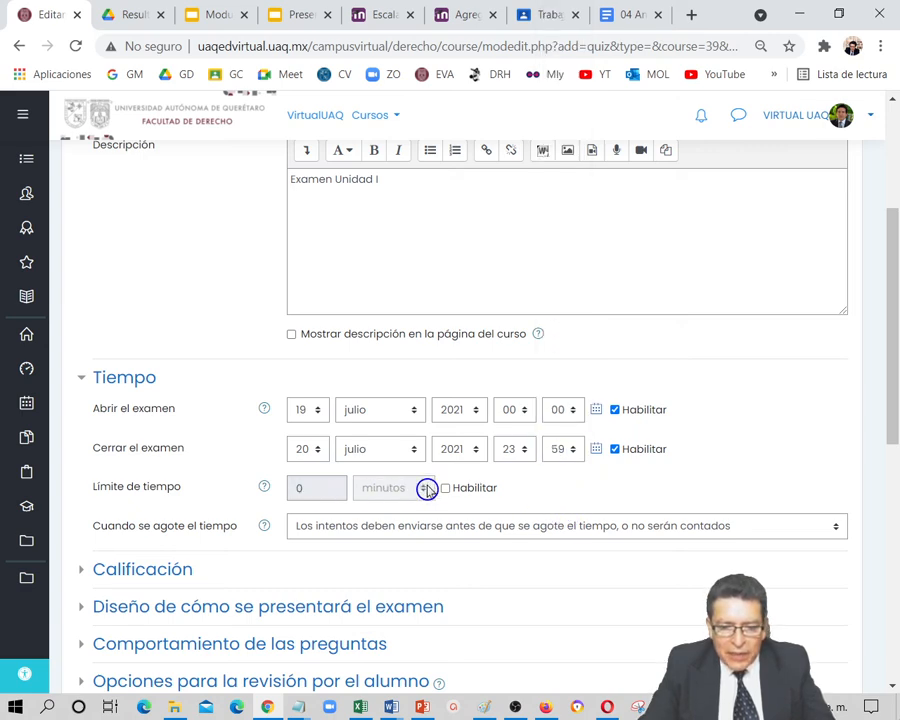
left_click(445, 488)
double_click(306, 489)
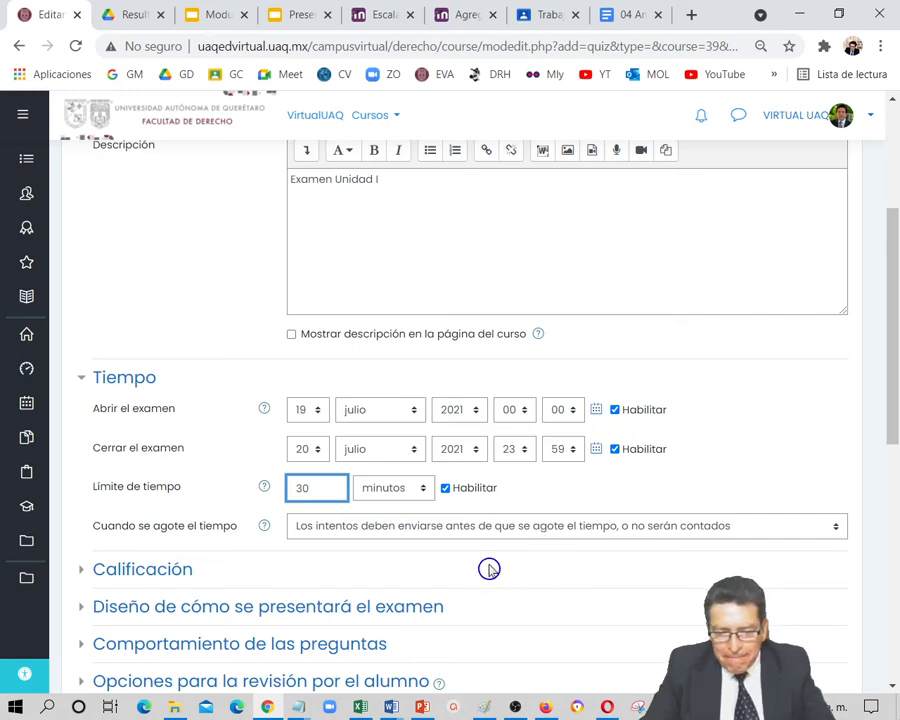
scroll(489, 568, "down", 1)
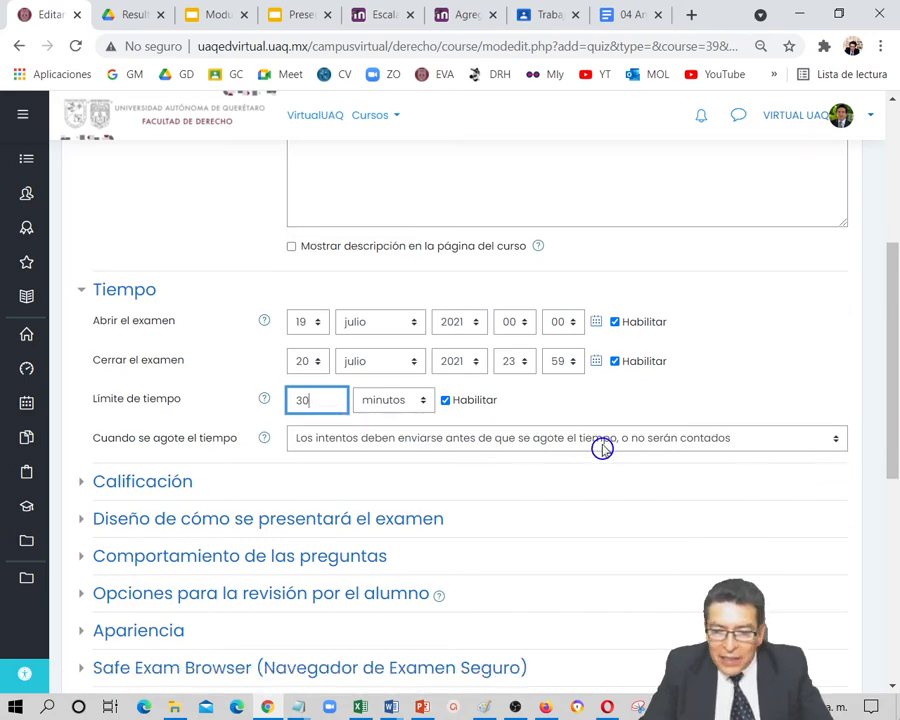
left_click(837, 443)
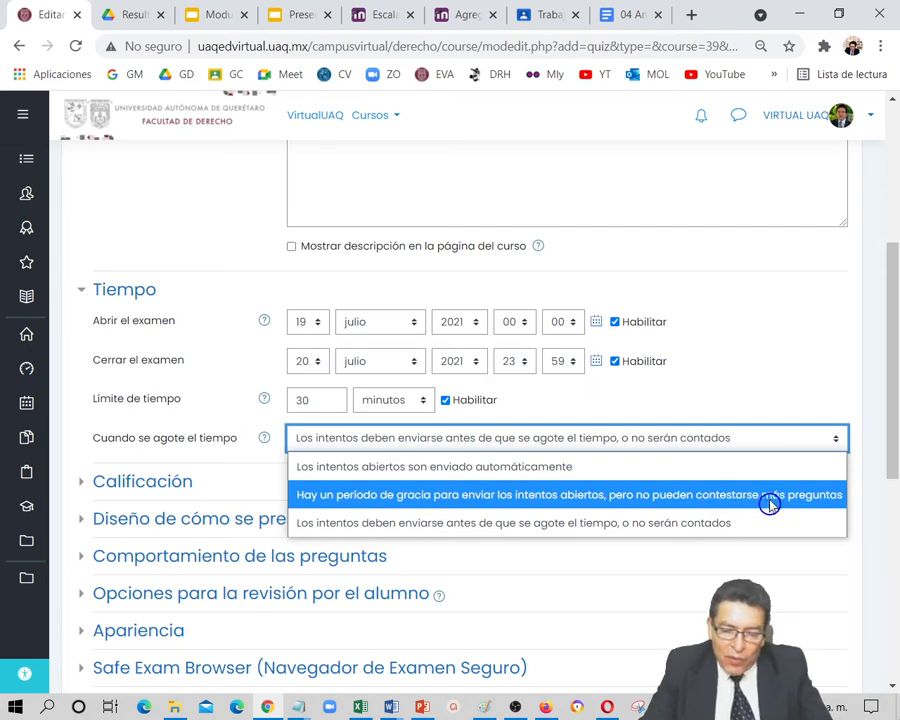
left_click(593, 468)
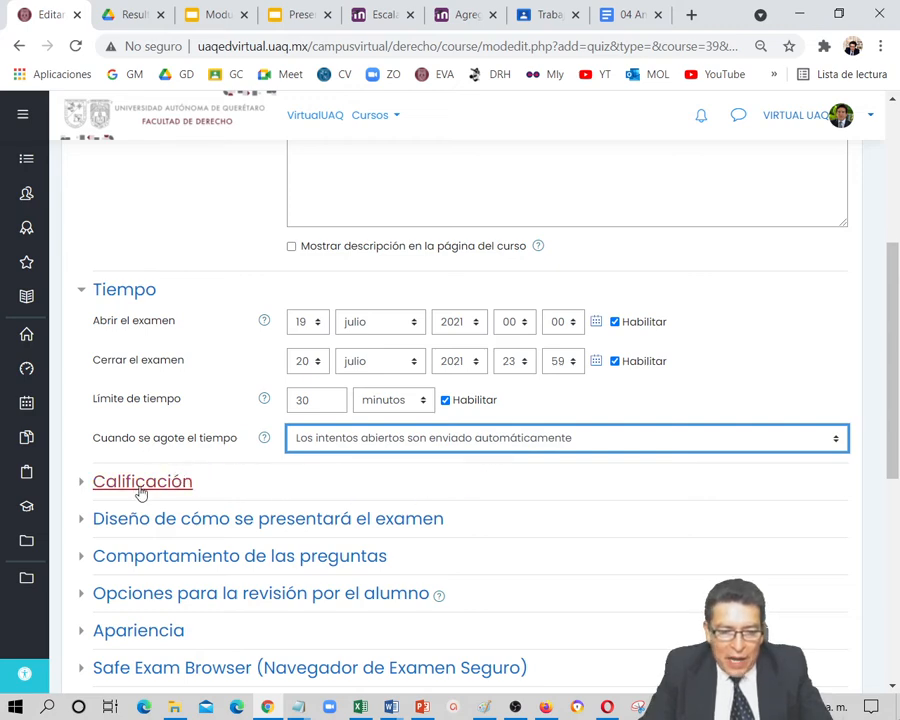
Assign the exam to the grade category EXÁMENES (30%) and set the passing grade to 6
left_click(171, 486)
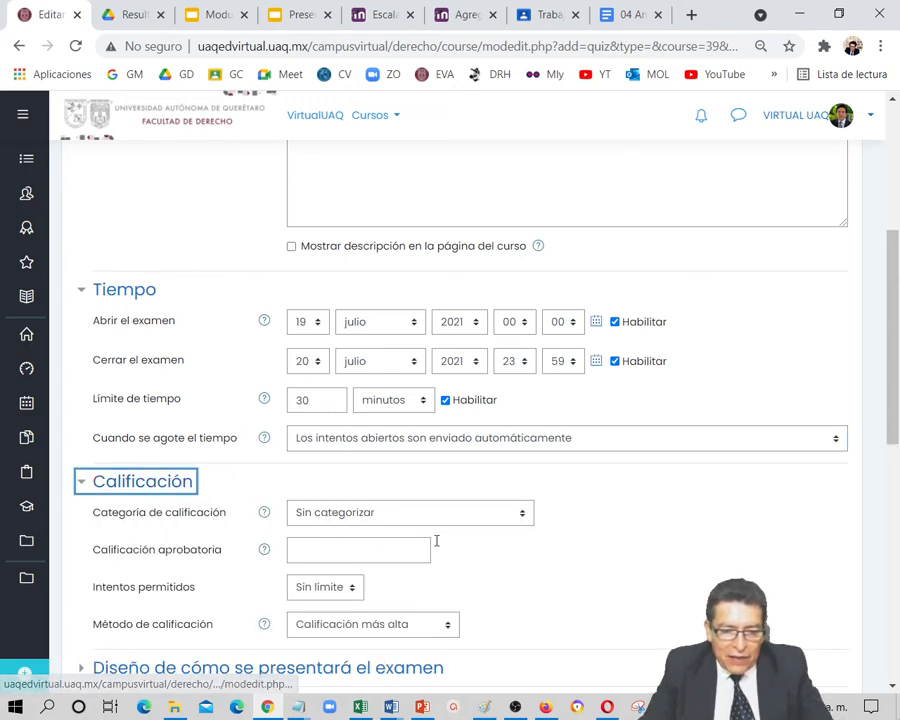
left_click(522, 518)
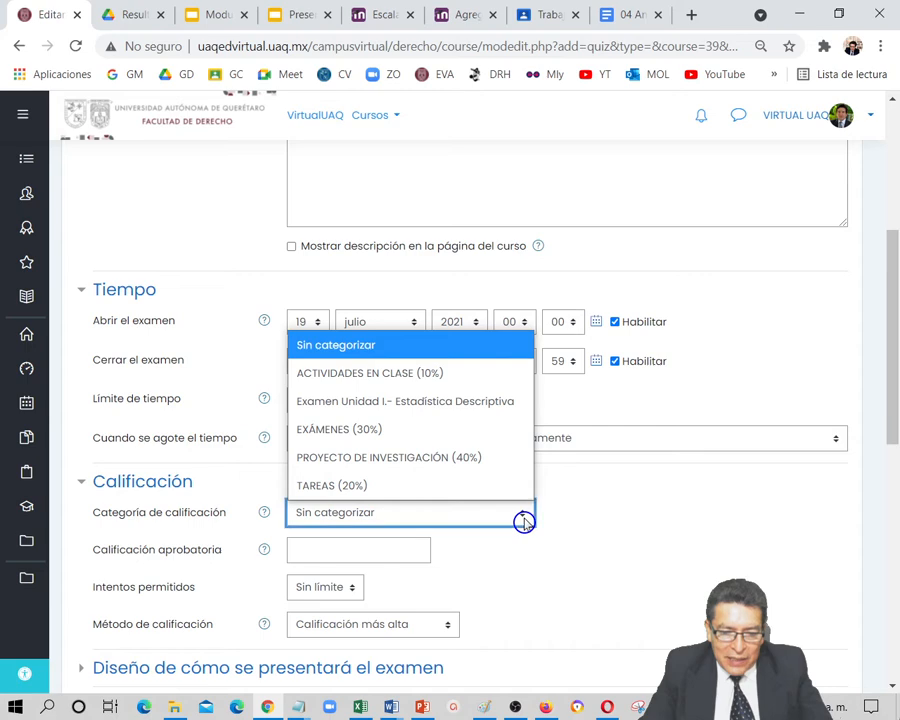
left_click(369, 441)
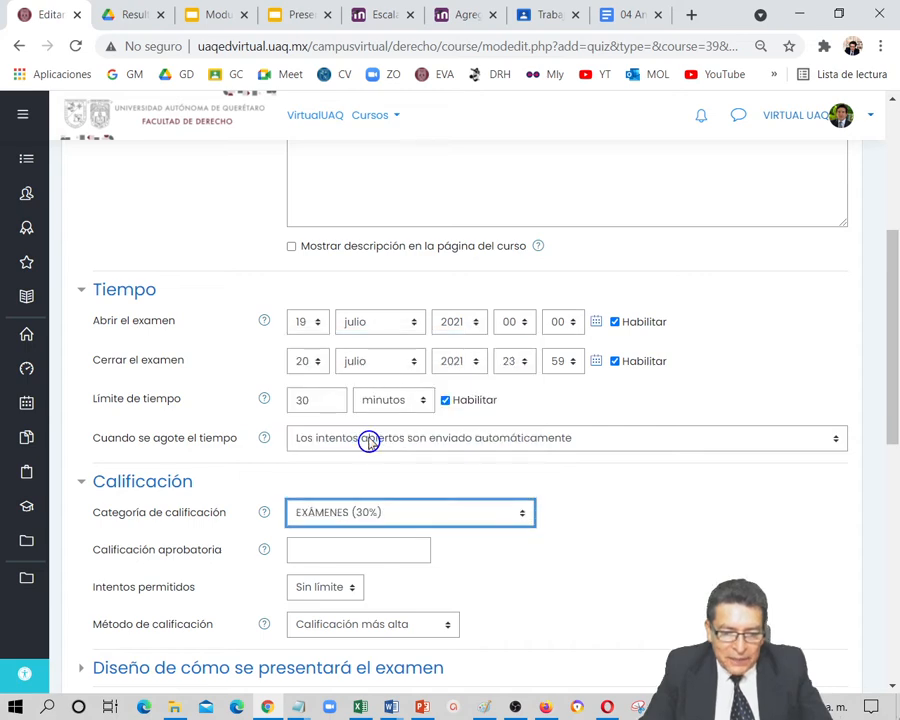
left_click(361, 552)
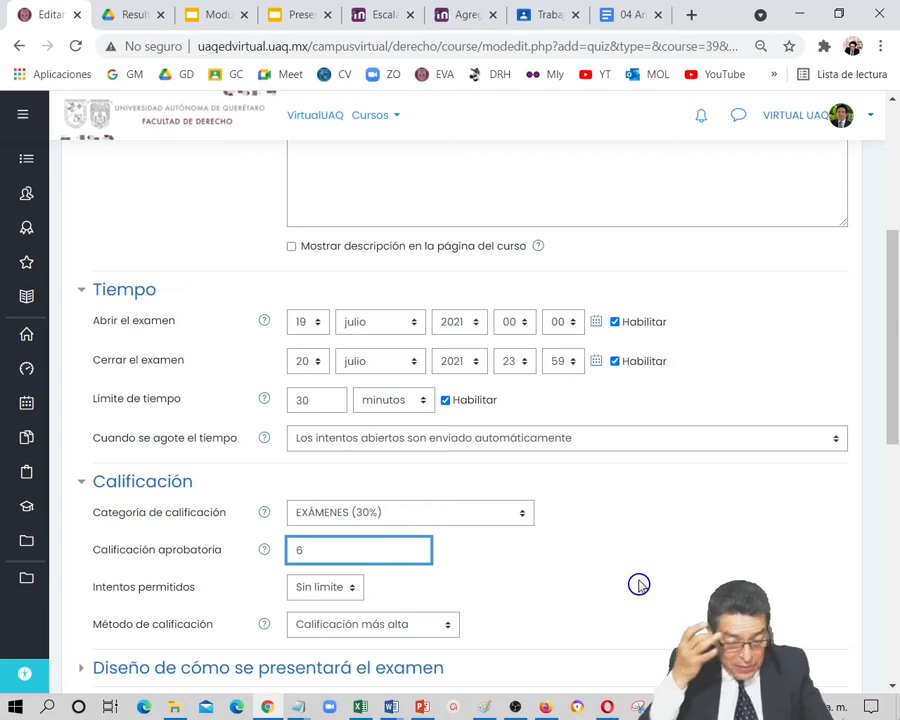
Limit the exam's allowed attempts to 1
scroll(536, 584, "down", 4)
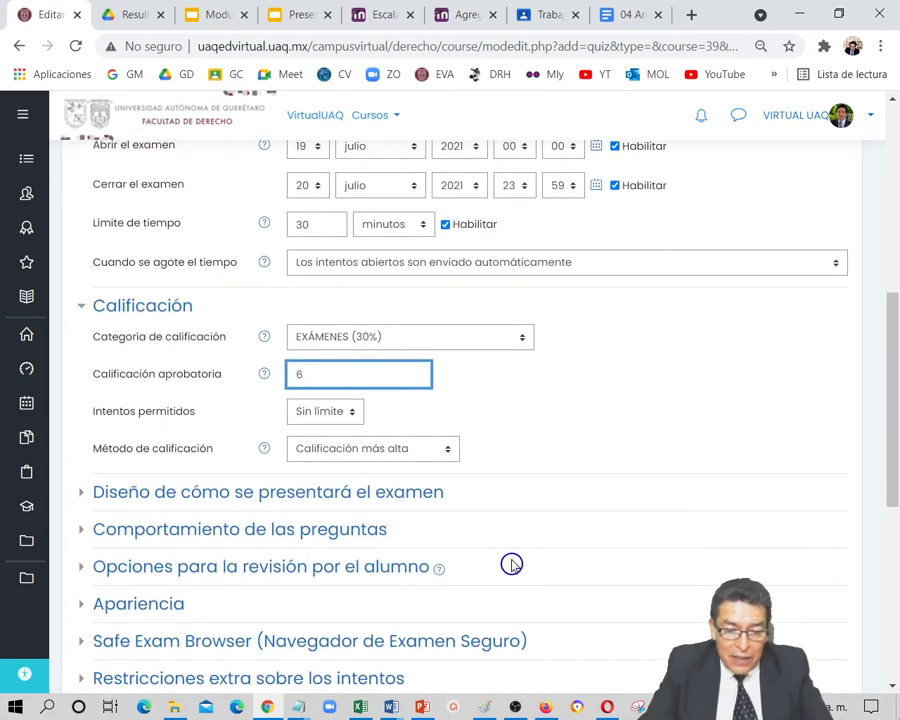
left_click(353, 418)
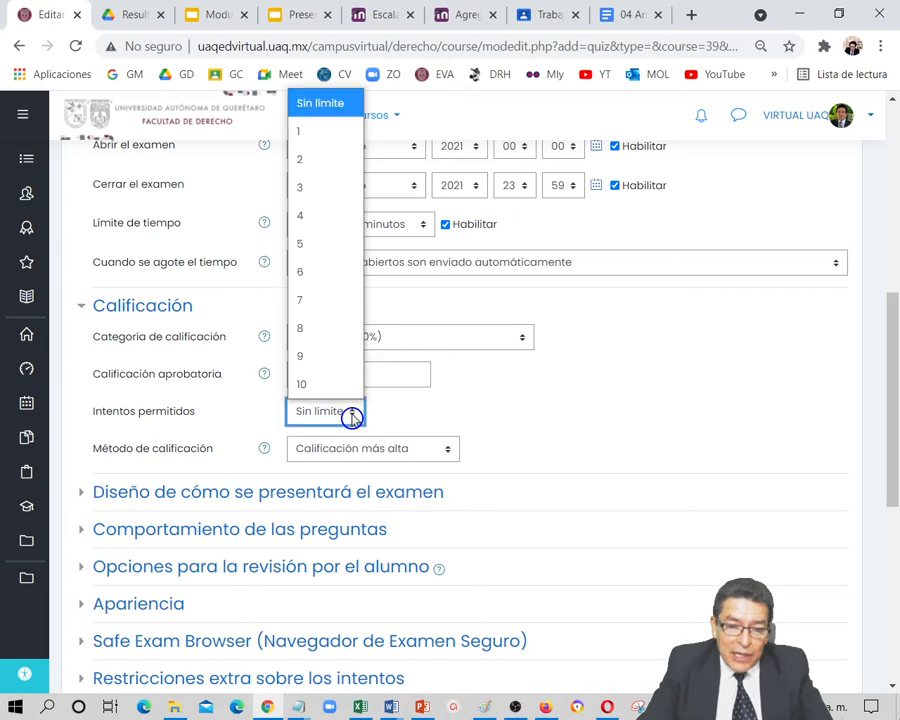
left_click(317, 136)
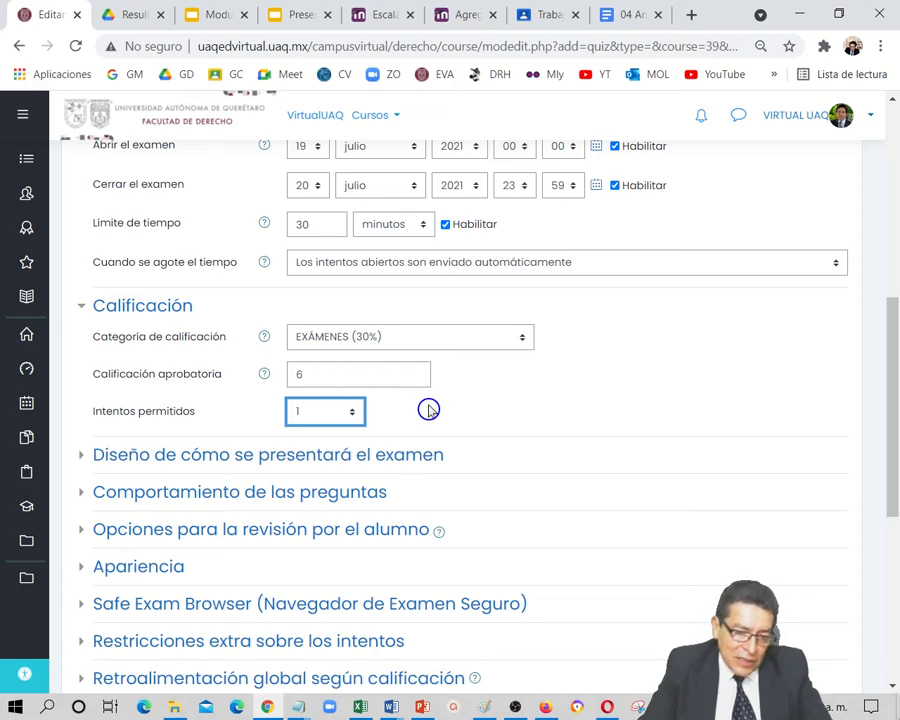
Review the new-page choices in the exam layout settings and the question behaviour settings without changing them
left_click(392, 461)
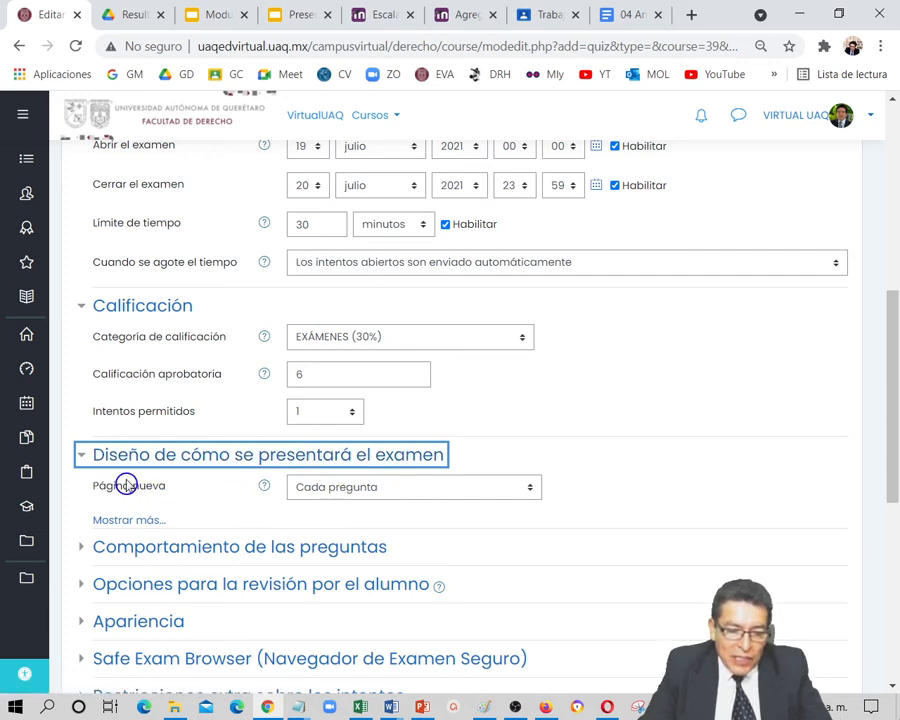
left_click(530, 487)
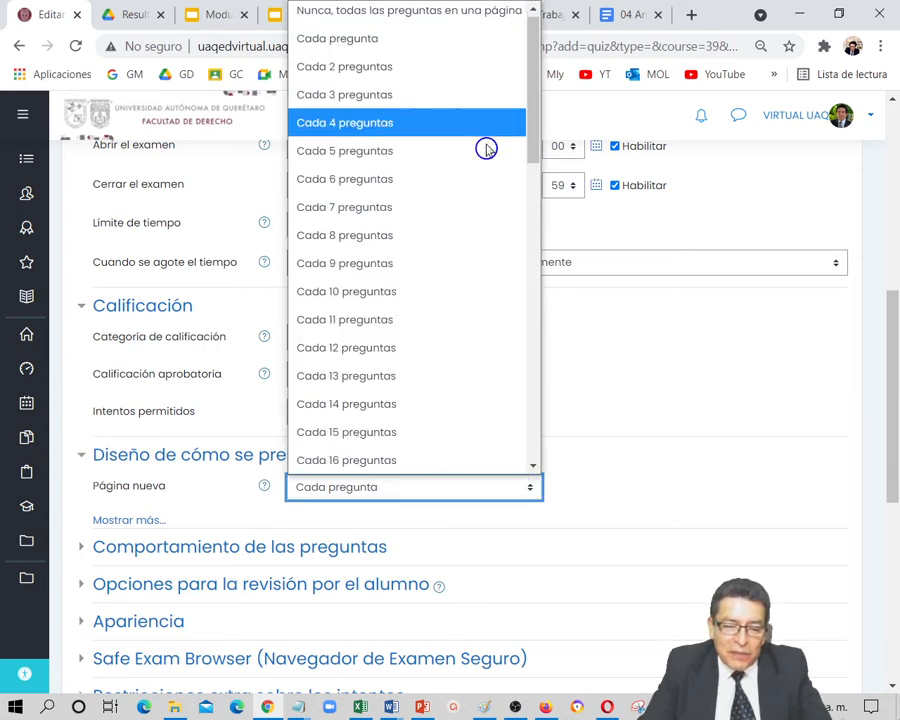
left_click(650, 420)
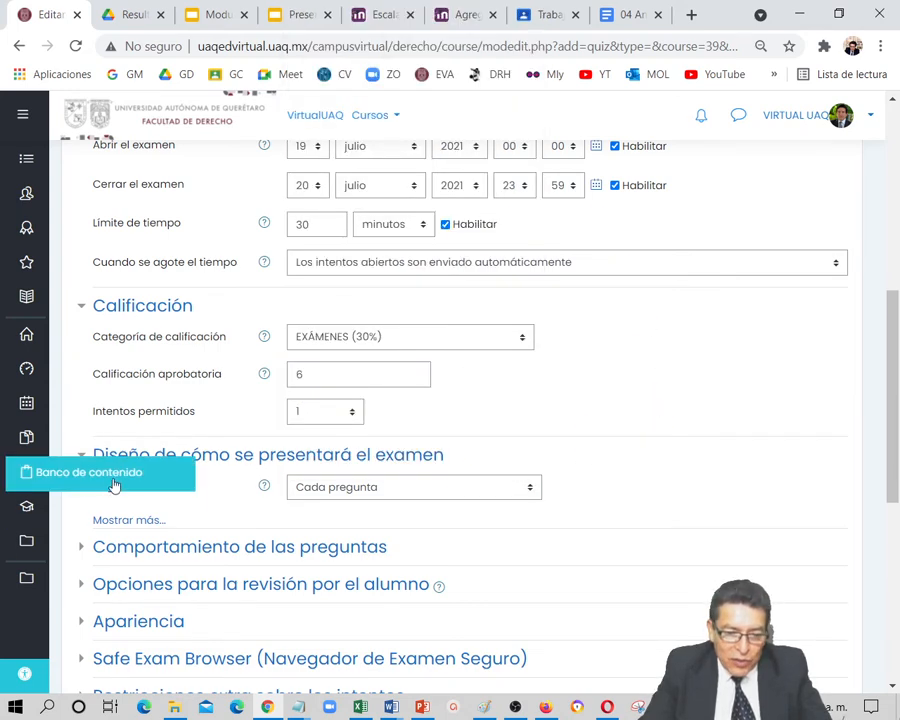
scroll(306, 508, "down", 2)
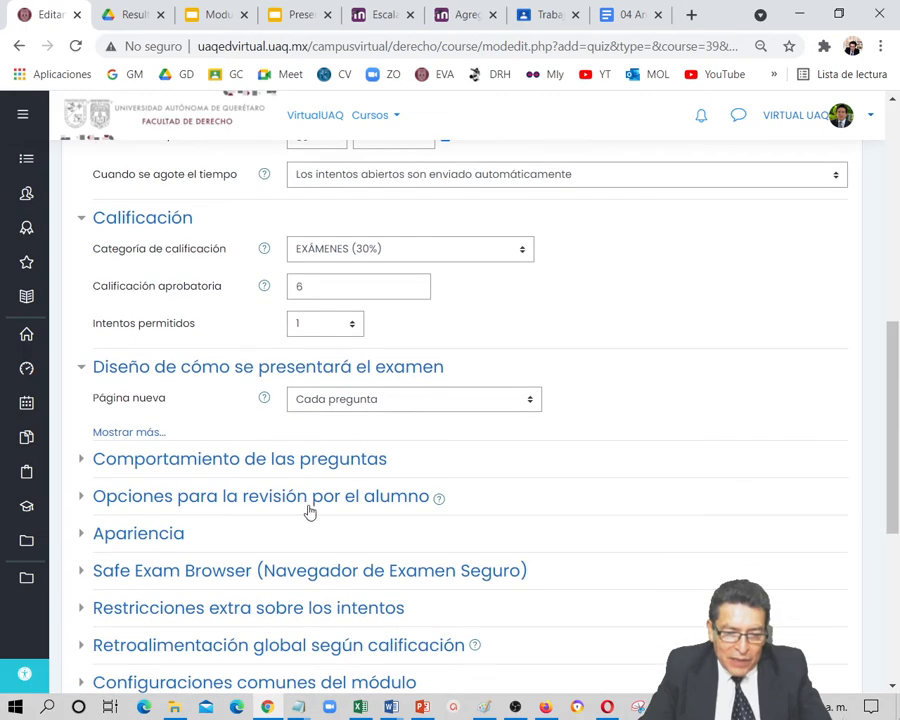
left_click(301, 374)
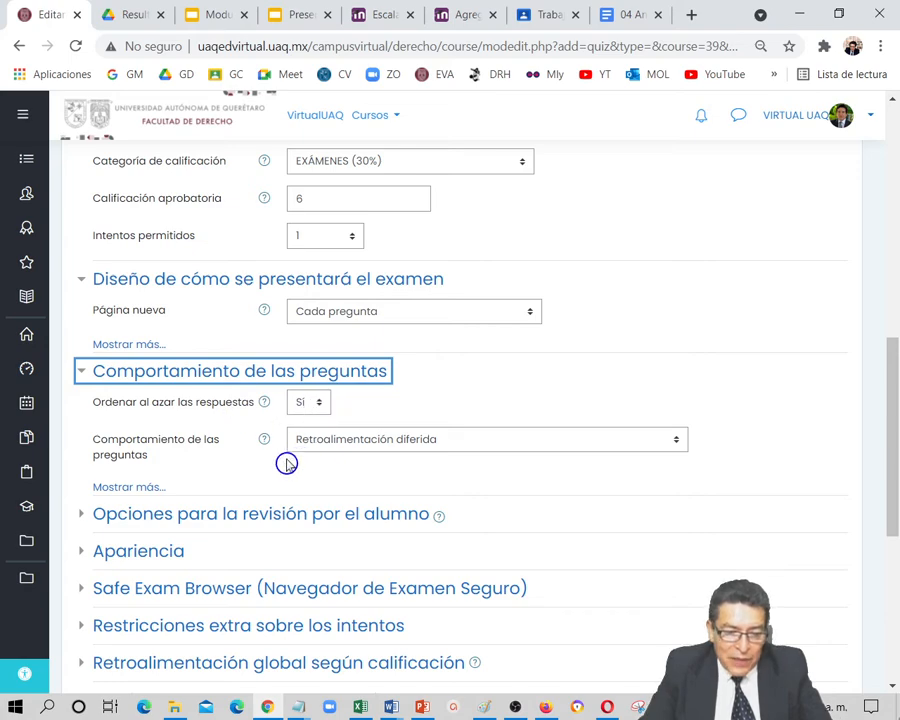
Save the exam's settings and return to the course
scroll(248, 516, "down", 1)
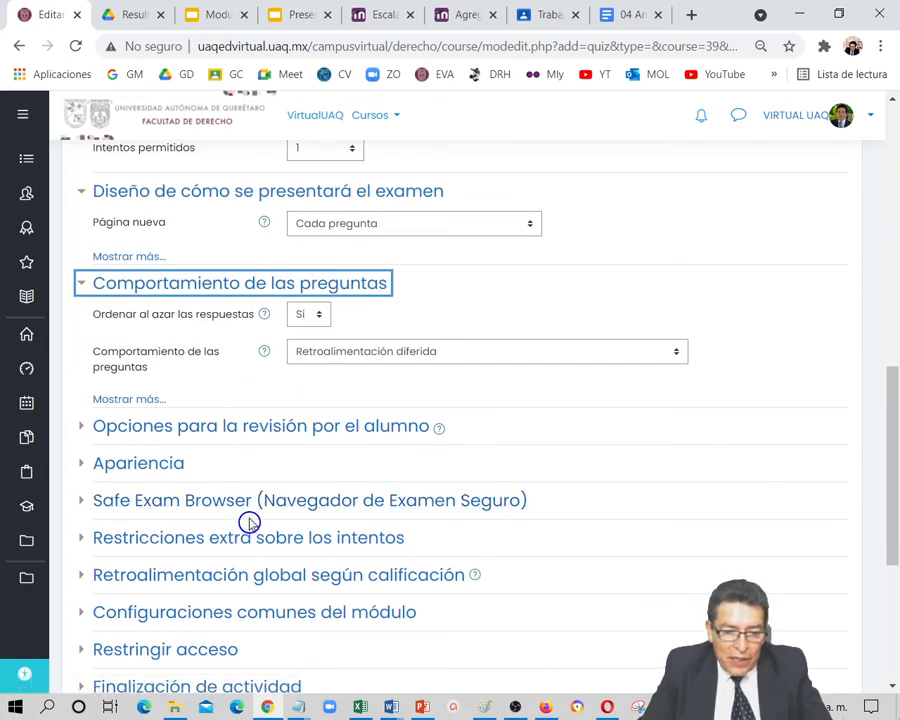
scroll(248, 518, "down", 3)
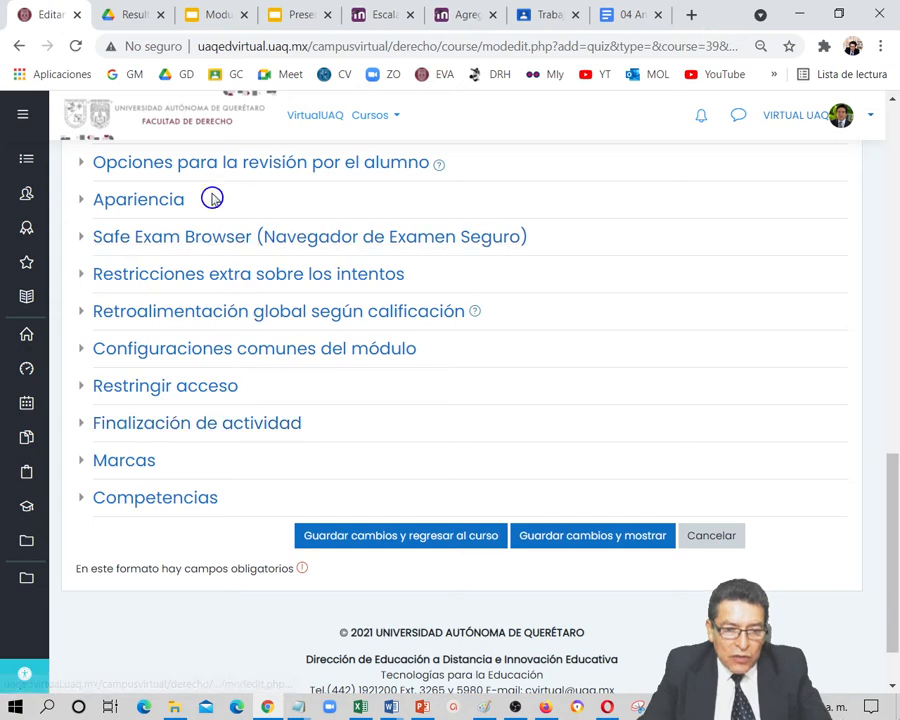
left_click(445, 540)
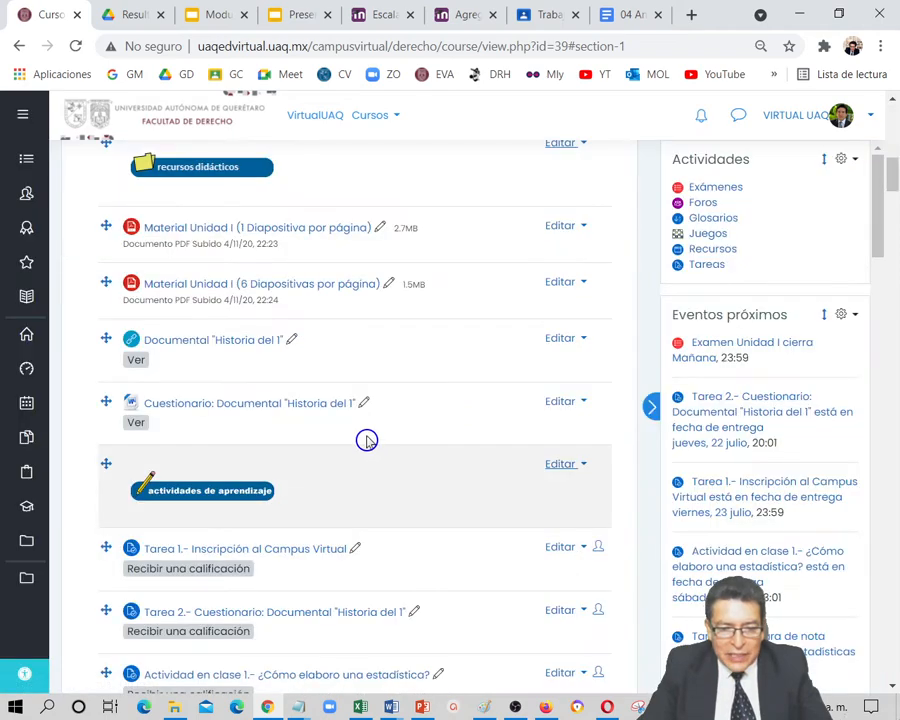
Open the "Examen Unidad I" exam for editing its questions and start adding a new question
scroll(312, 480, "down", 3)
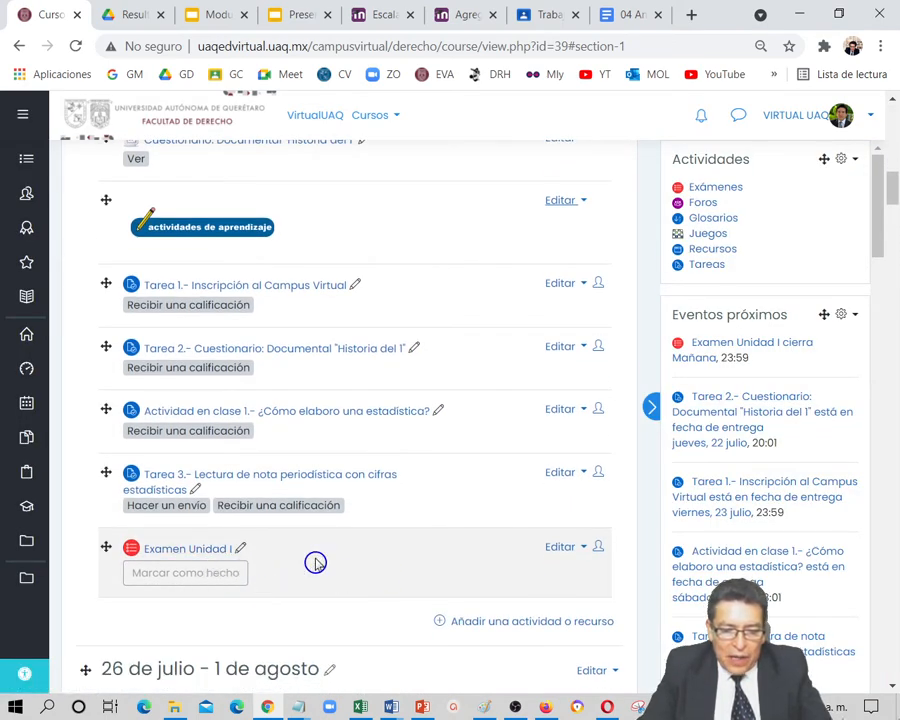
left_click(194, 550)
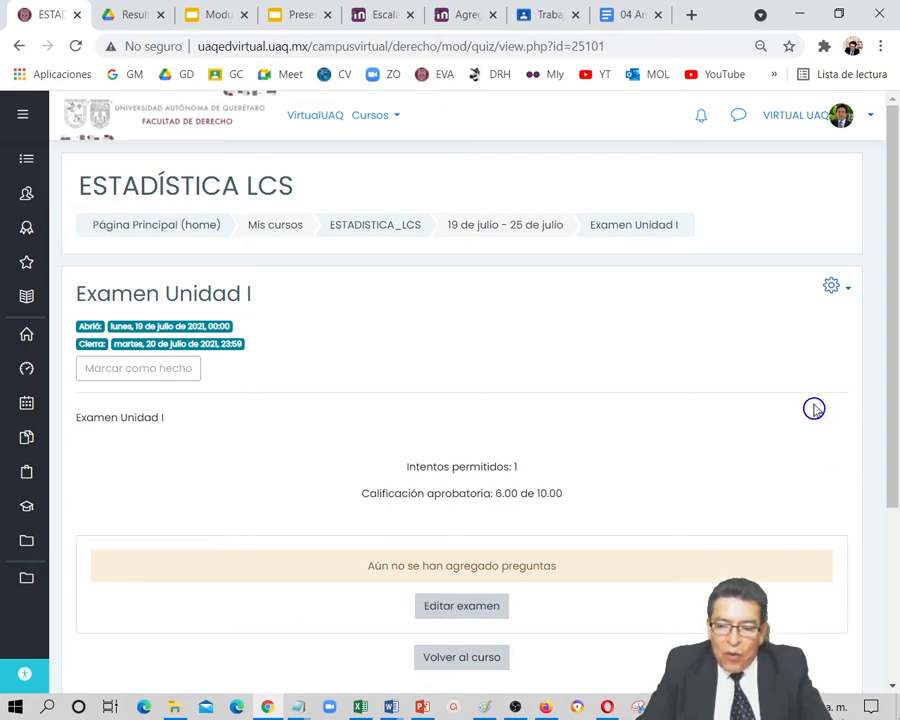
left_click(846, 295)
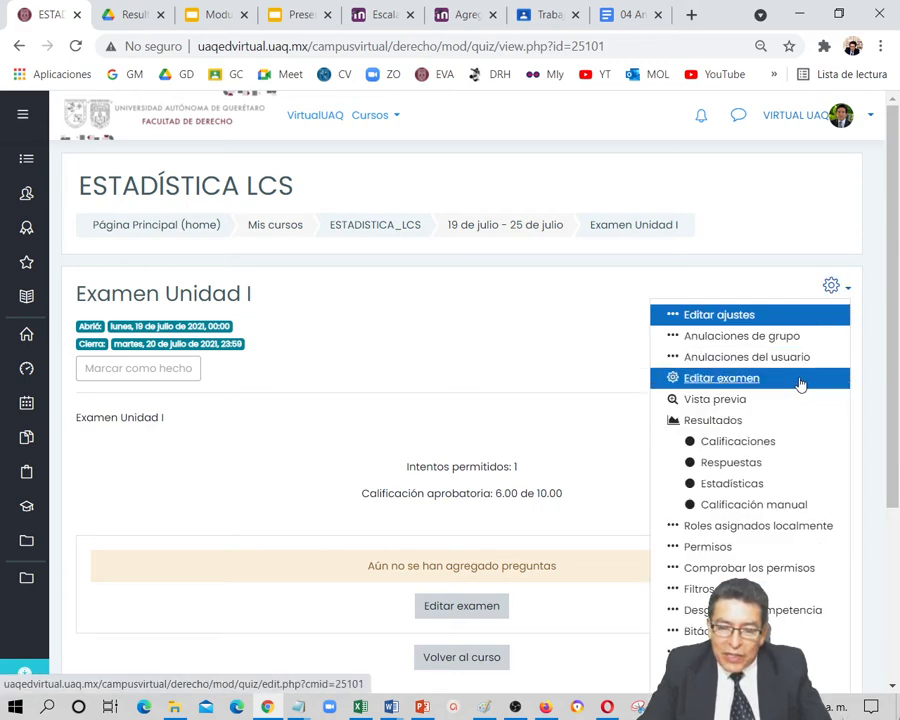
left_click(735, 384)
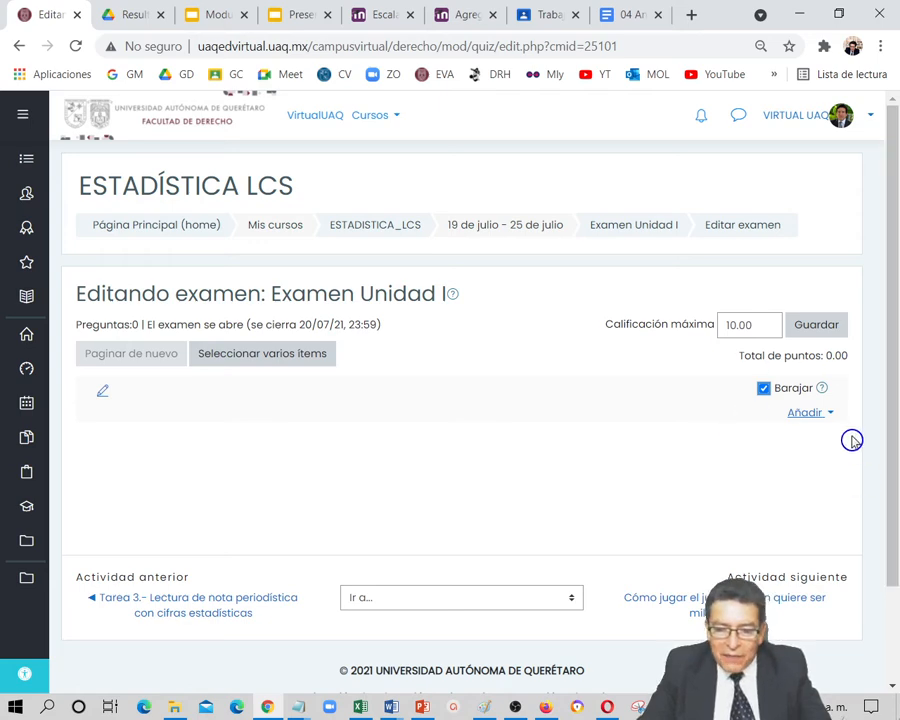
left_click(810, 420)
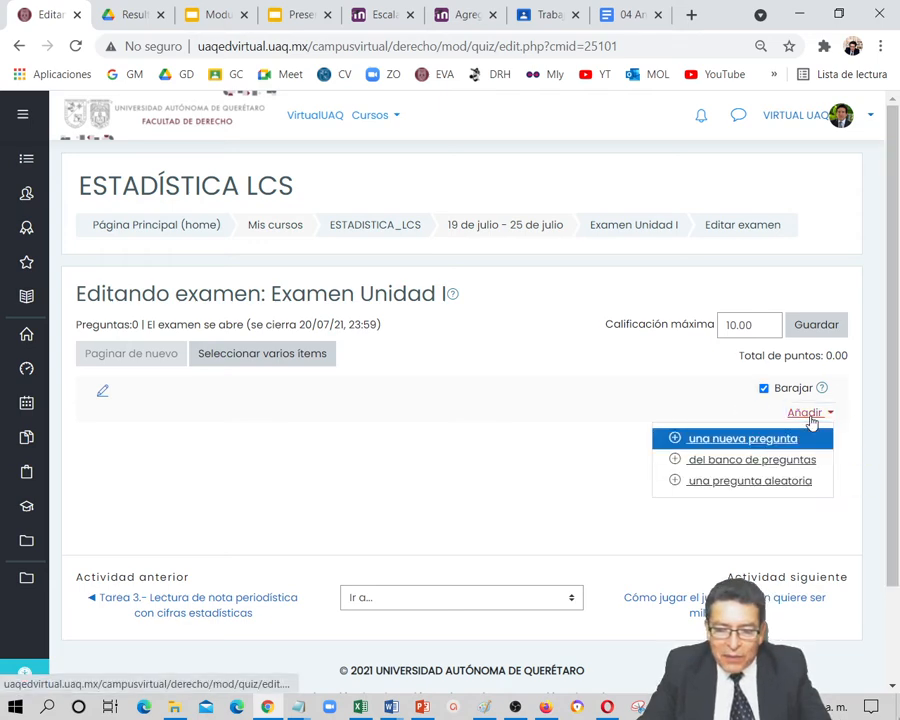
left_click(766, 446)
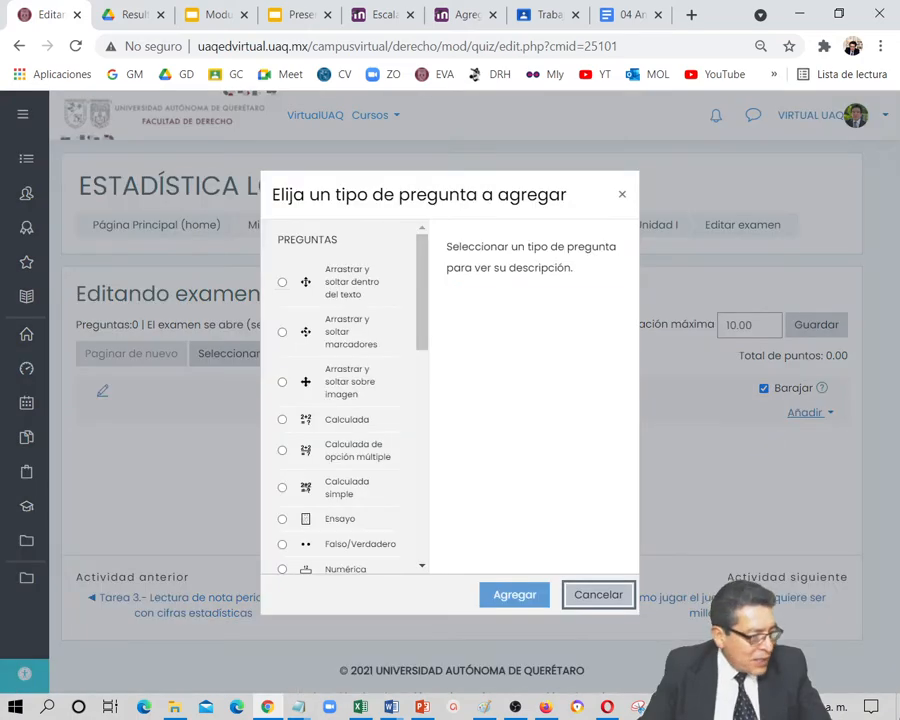
Switch to Excel and close the Libro1 workbook
left_click(360, 707)
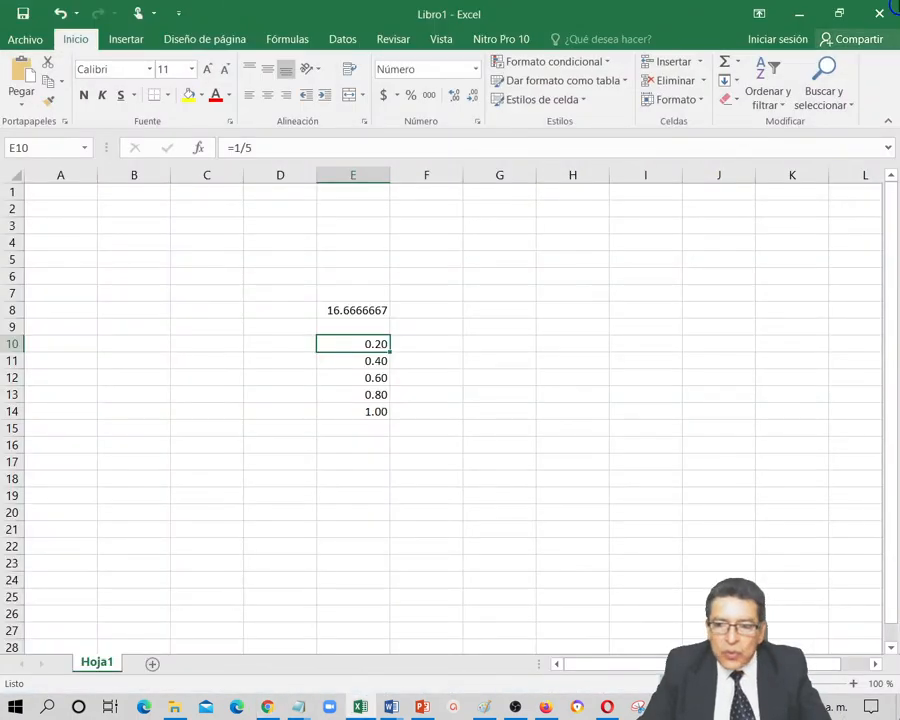
left_click(879, 13)
left_click(464, 393)
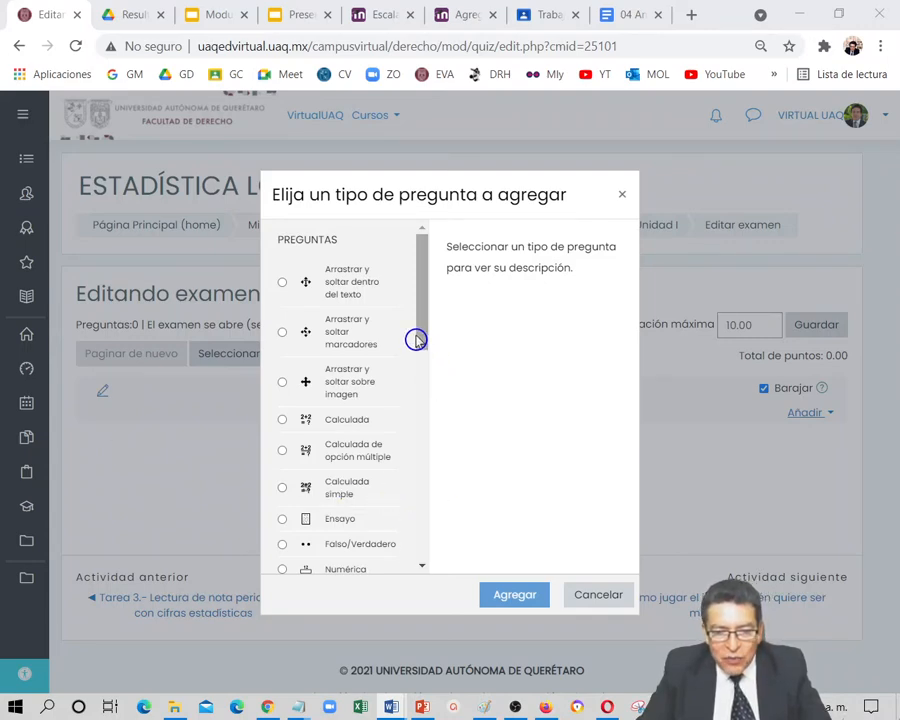
Choose "Opción múltiple" as the question type and add it to the exam
scroll(422, 341, "down", 1)
left_click_drag(422, 341, 420, 386)
left_click(336, 420)
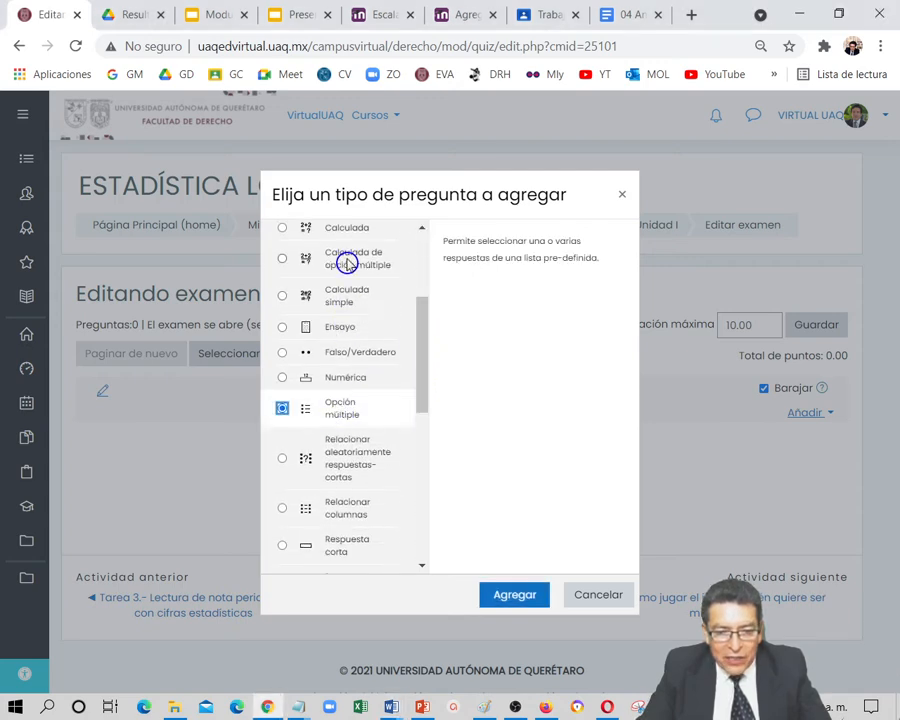
left_click(514, 596)
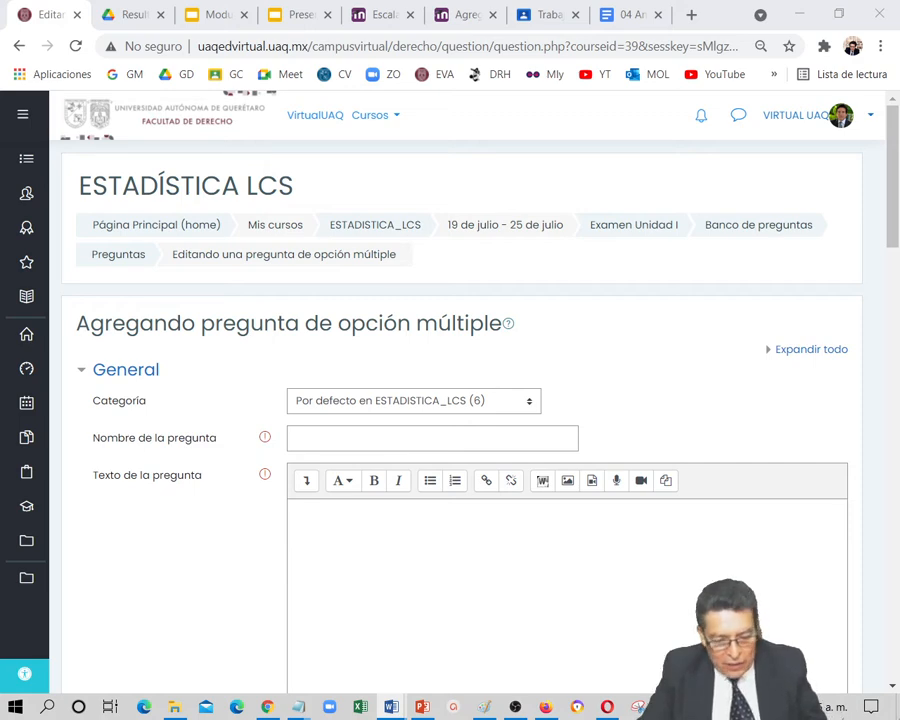
Name the question "01 Primeros estudios estadísticos de la humanidad" and set its text to "¿Cuáles fueron los primeros estudios estadísticos de la humanidad?"
left_click(306, 439)
type("01 Primeros estudios estadísticos de la humanidad")
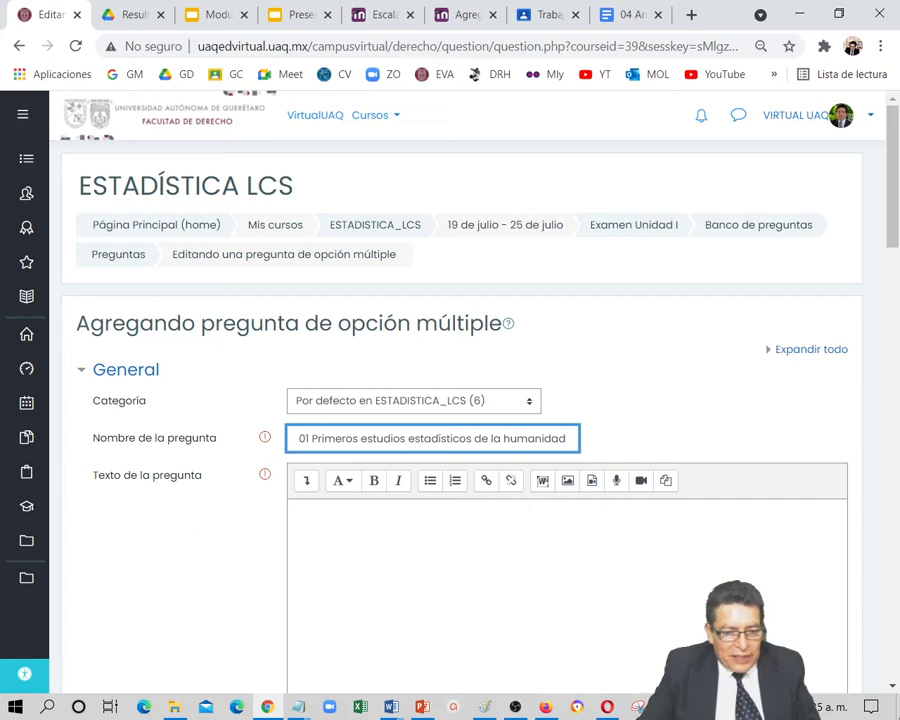
key("alt+Tab")
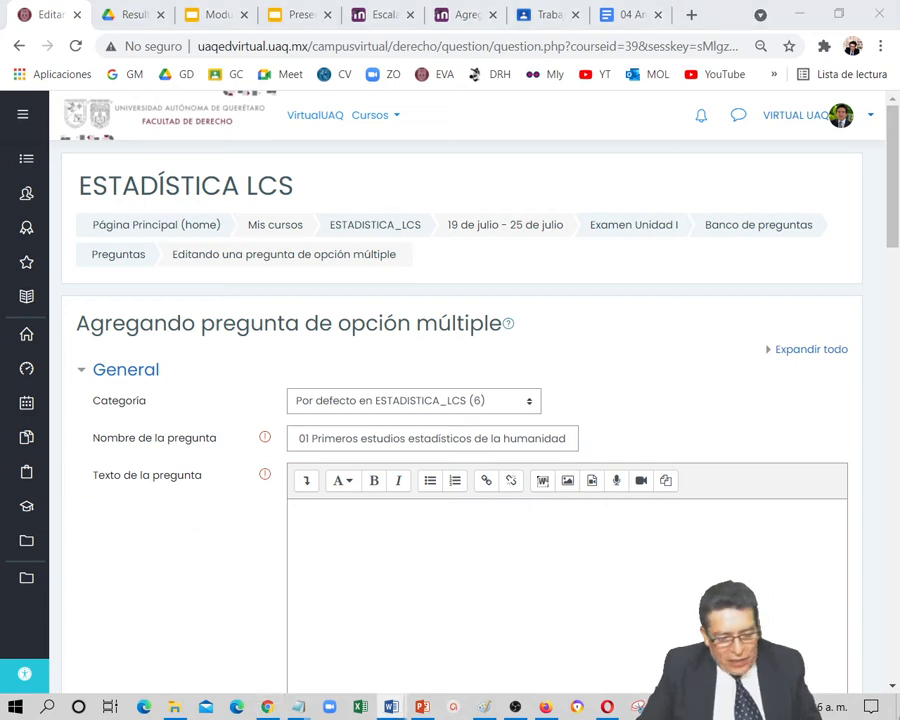
left_click(363, 542)
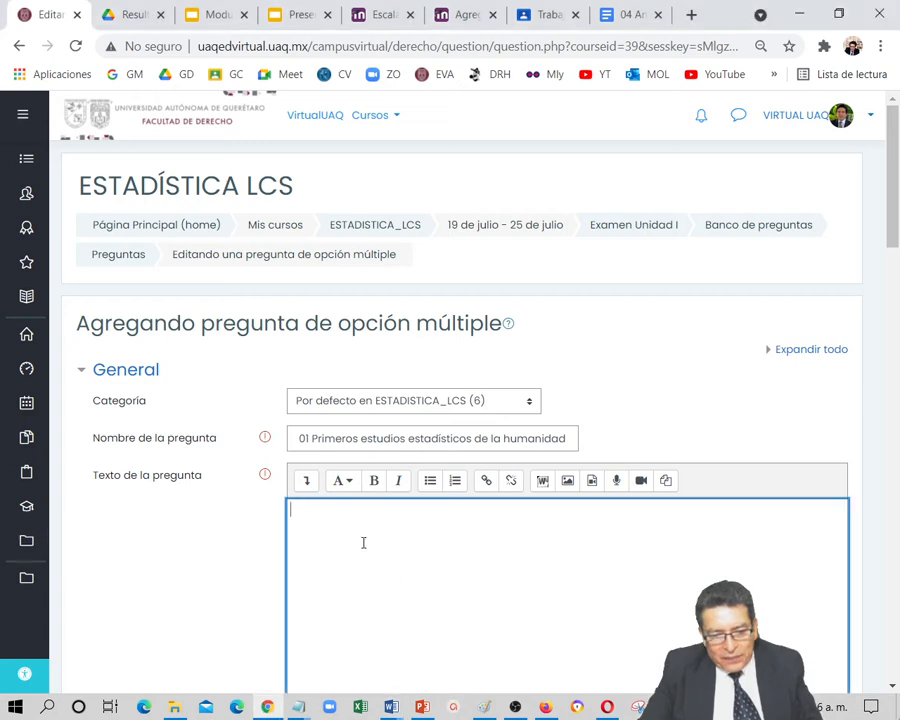
type("¿Cuáles fueron los primeros estudios estadísticos de la humanidad?")
Enter "El pago de impuestos." as the text of answer option 1, copied from the Word document
scroll(344, 540, "down", 3)
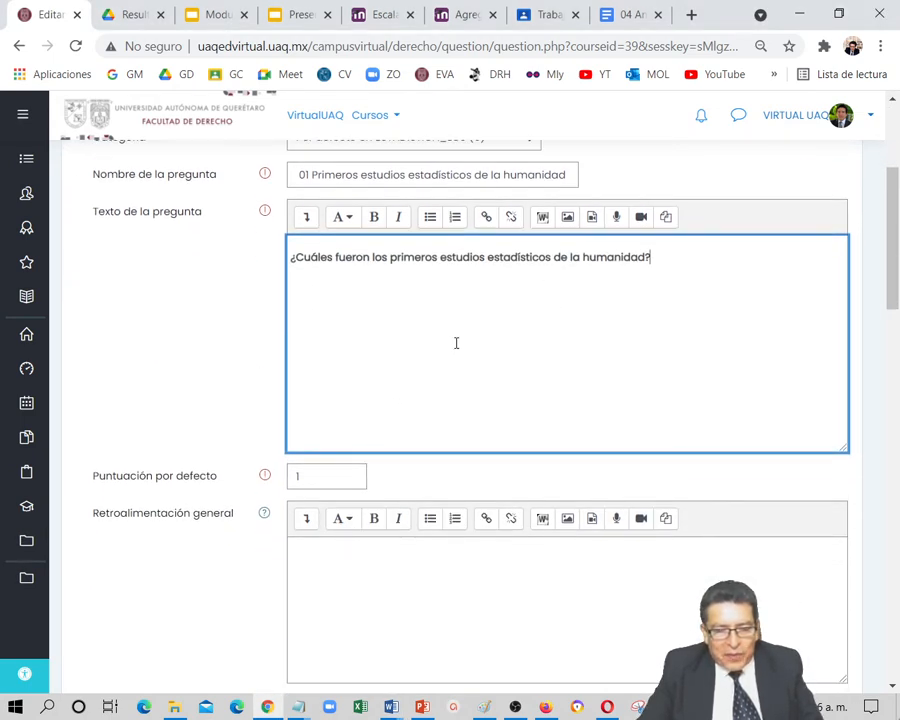
scroll(455, 342, "down", 3)
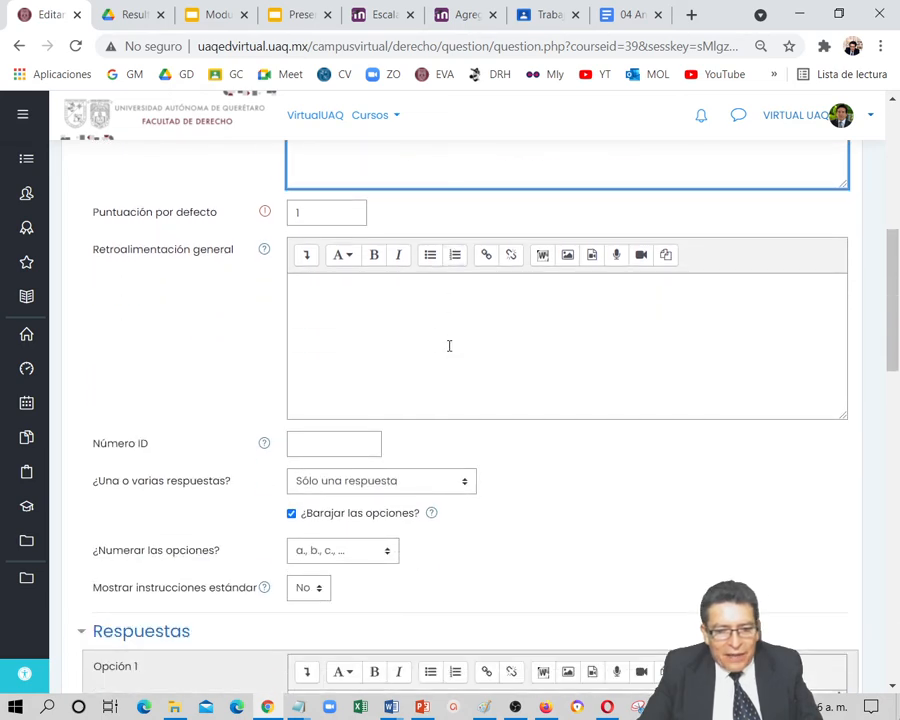
scroll(489, 410, "down", 2)
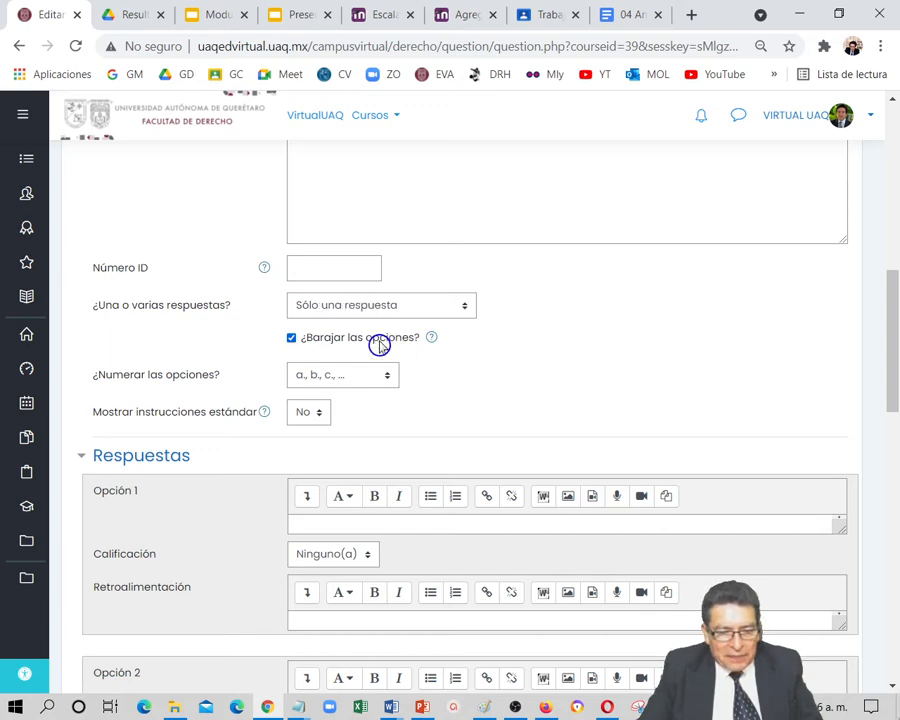
scroll(476, 406, "down", 1)
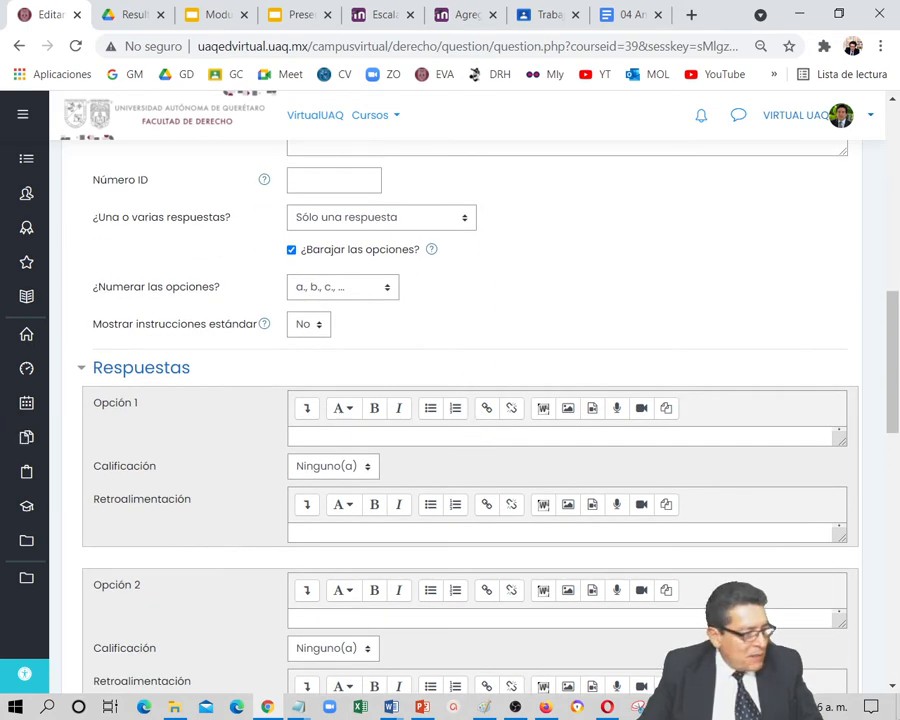
key("alt+Tab")
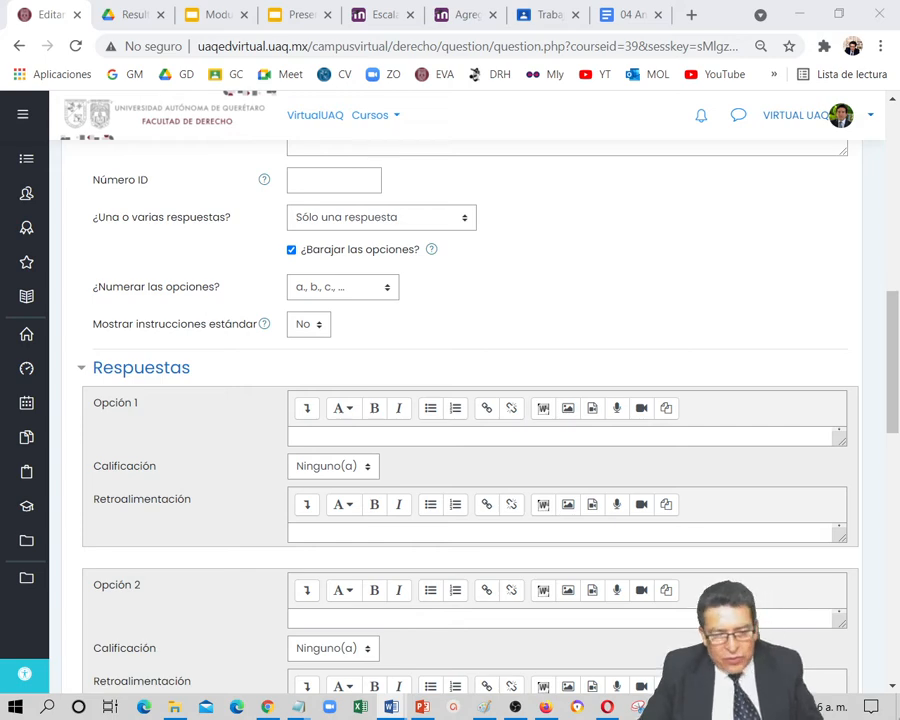
left_click(320, 438)
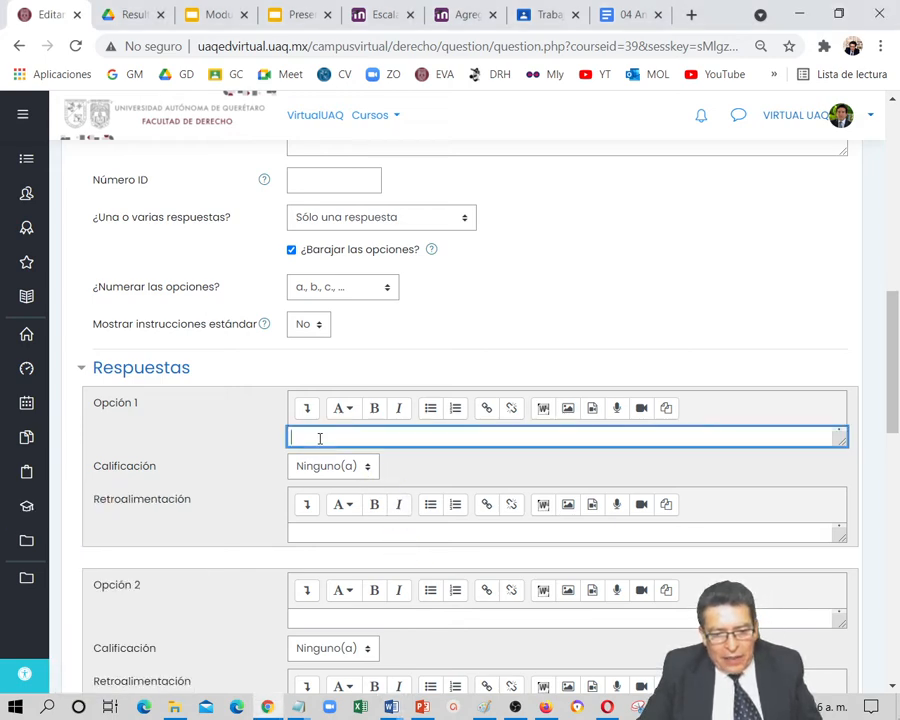
key("ctrl+v")
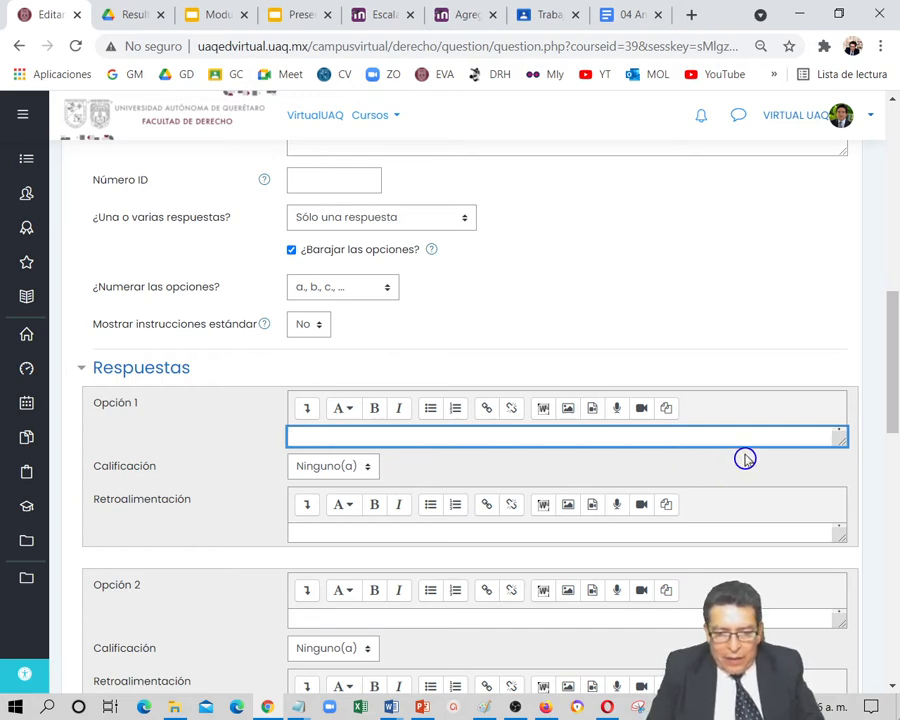
type("El pago de impuestos.")
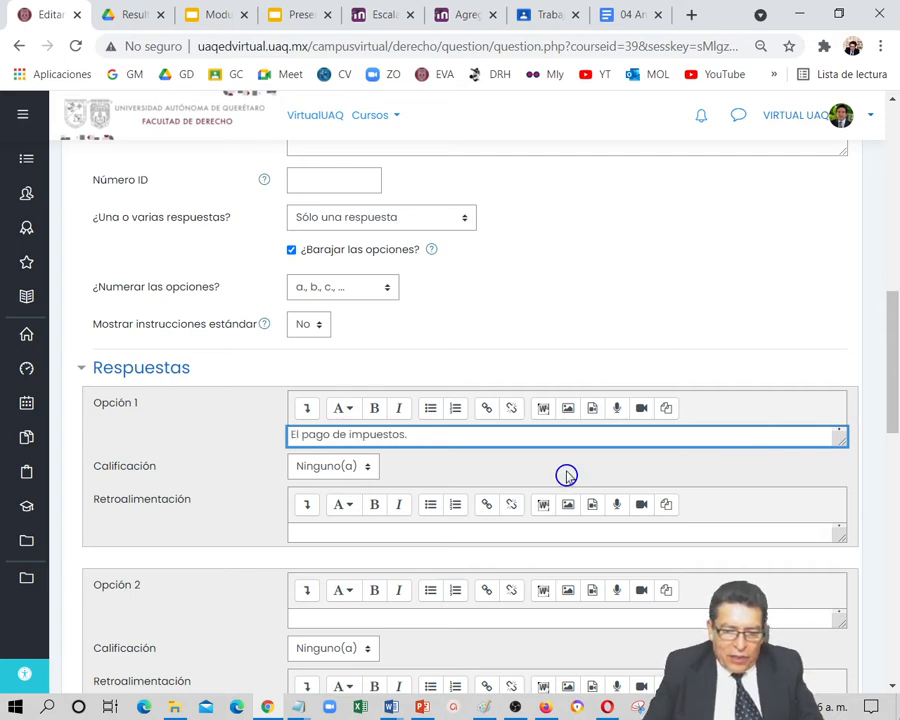
Keep answer option 1's grade at "Ninguno(a)" and enter "Incorrecta" as its feedback
left_click(364, 468)
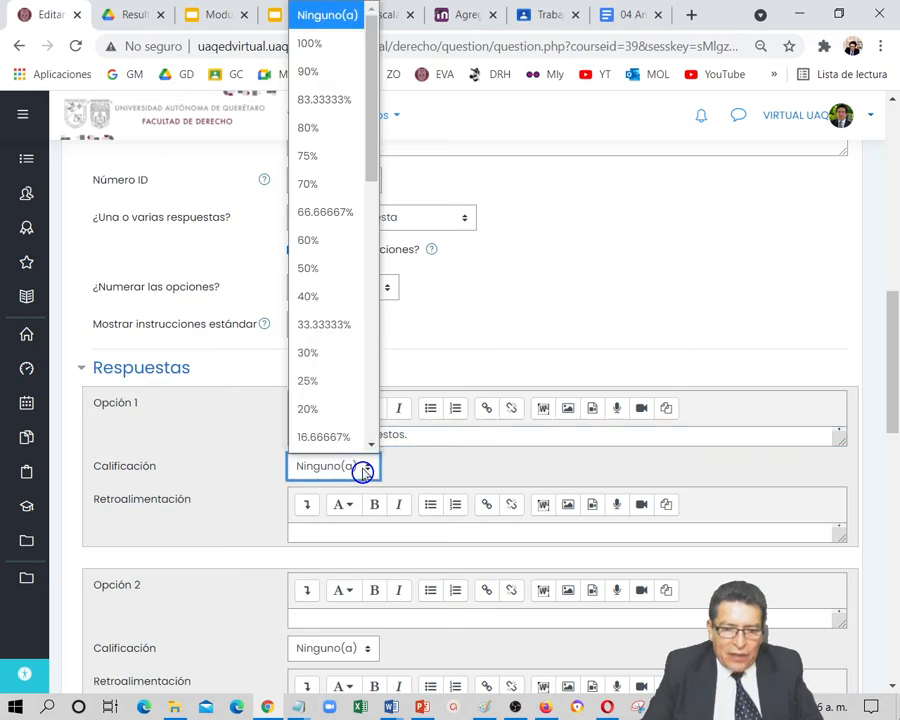
left_click(364, 470)
left_click(332, 533)
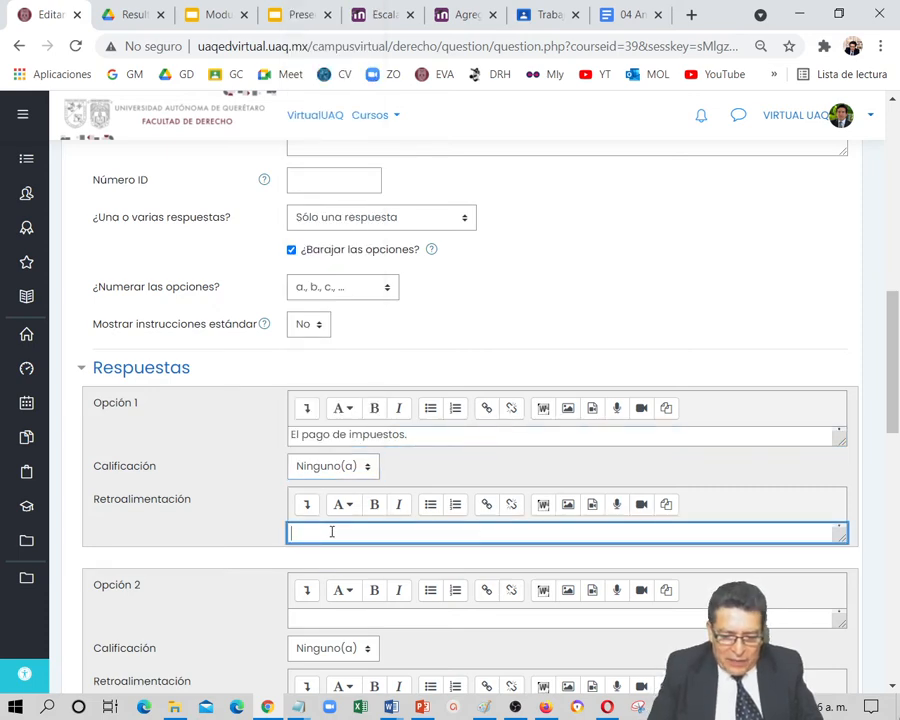
type("Incorre")
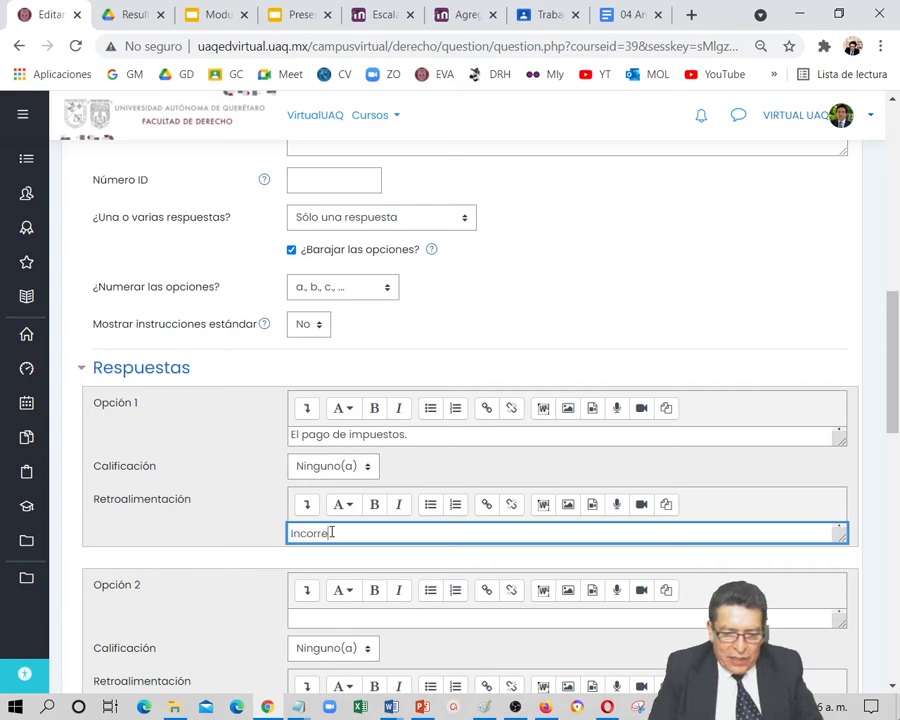
type("cta")
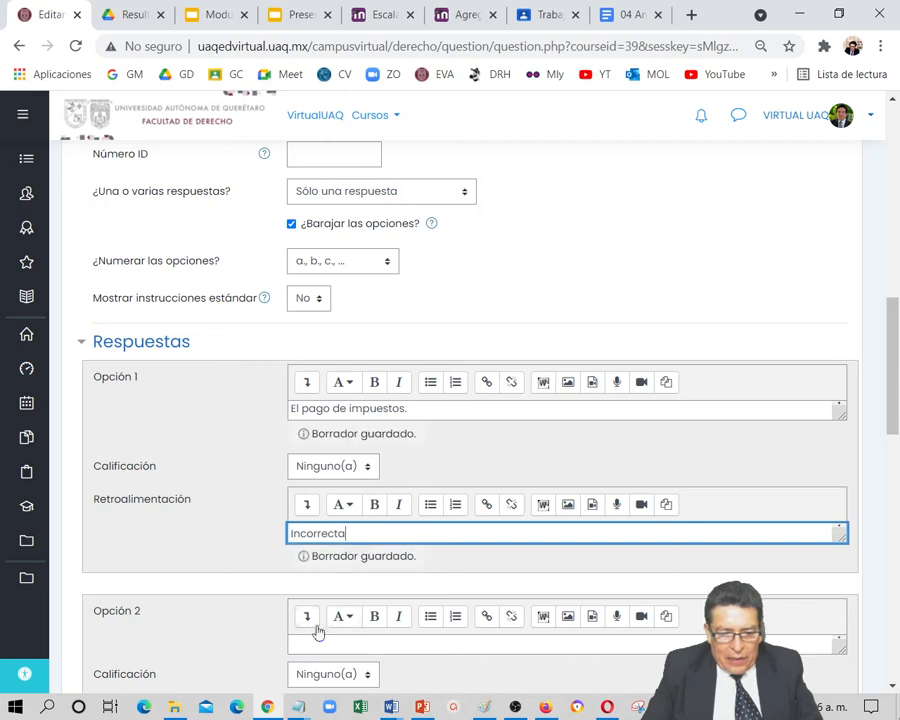
Fill answer option 2 with "Los movimientos celestes." from the Word document and enter "Incorrecta" as its feedback
left_click(310, 641)
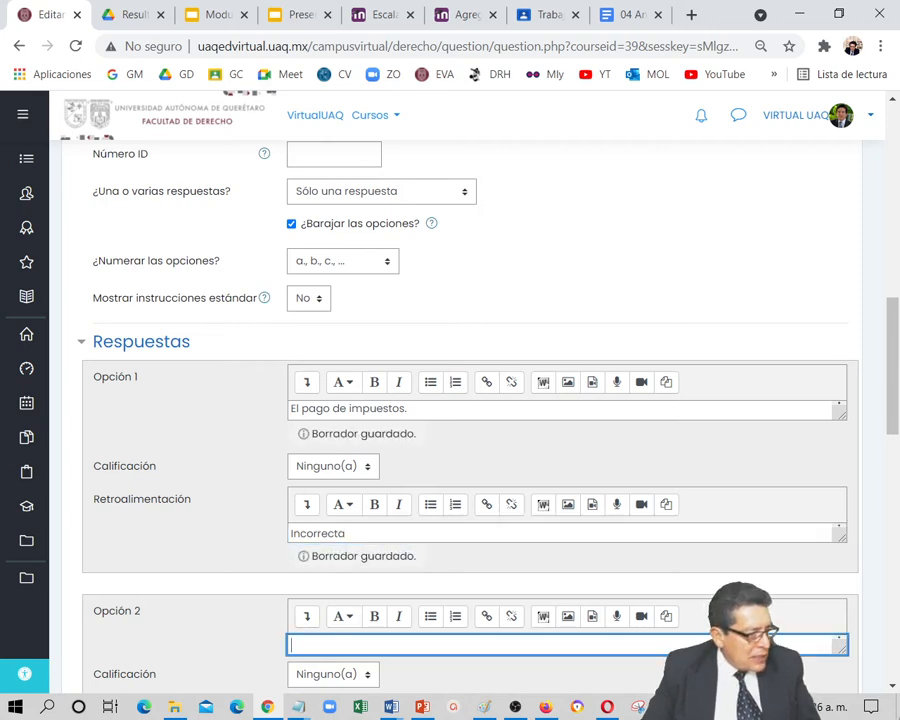
key("alt+Tab")
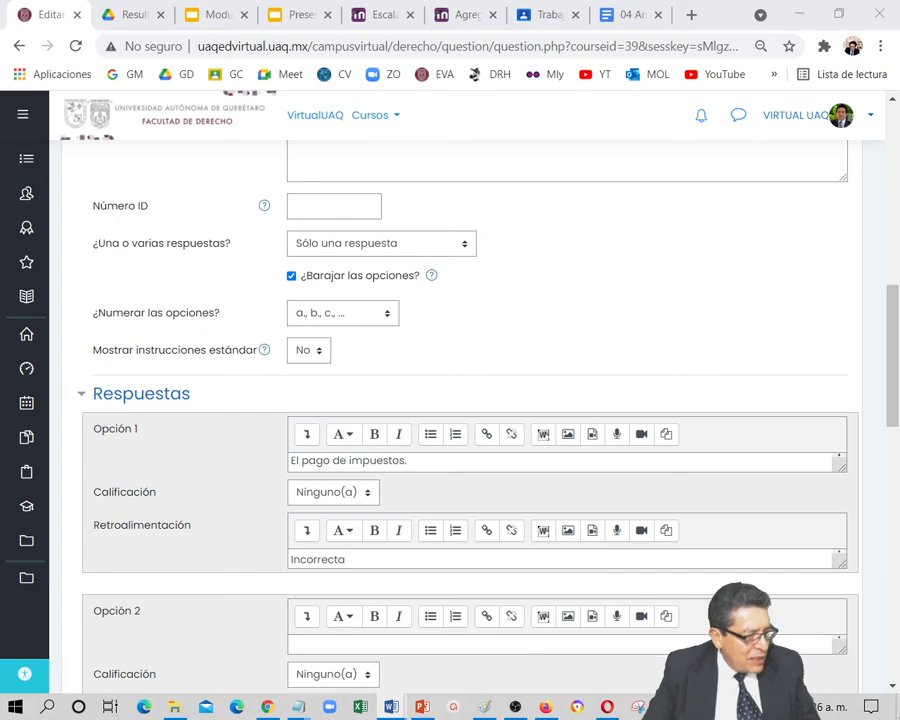
left_click(323, 648)
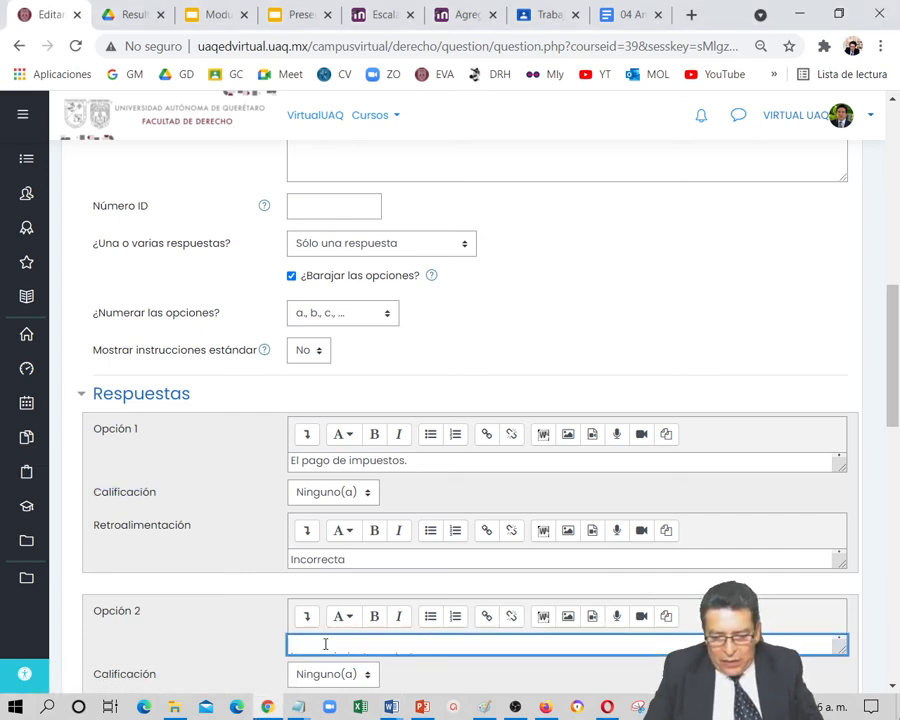
type("Los movimientos celestes")
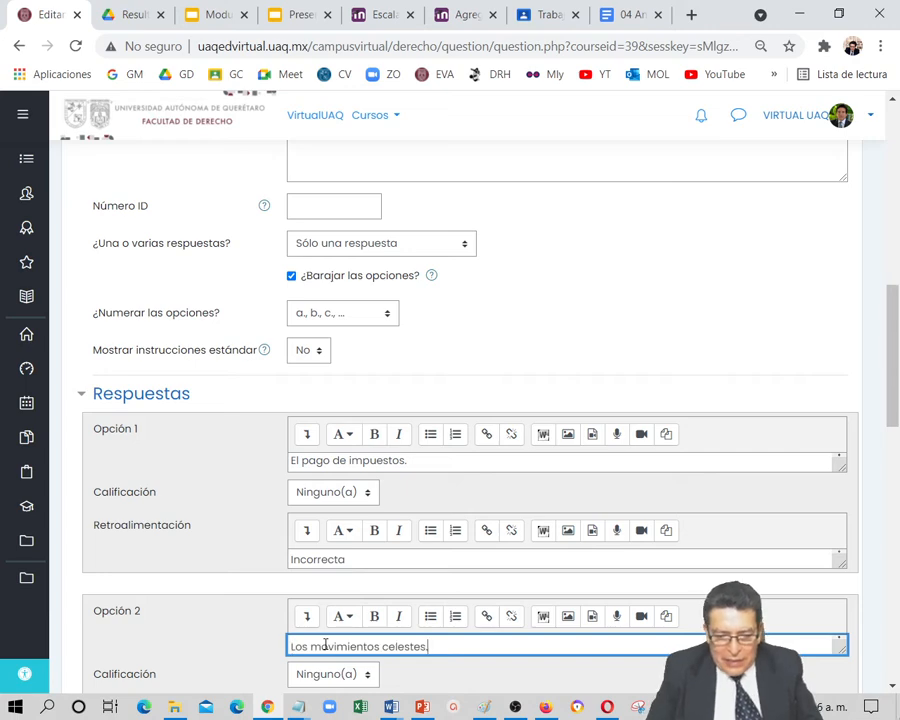
scroll(450, 624, "down", 3)
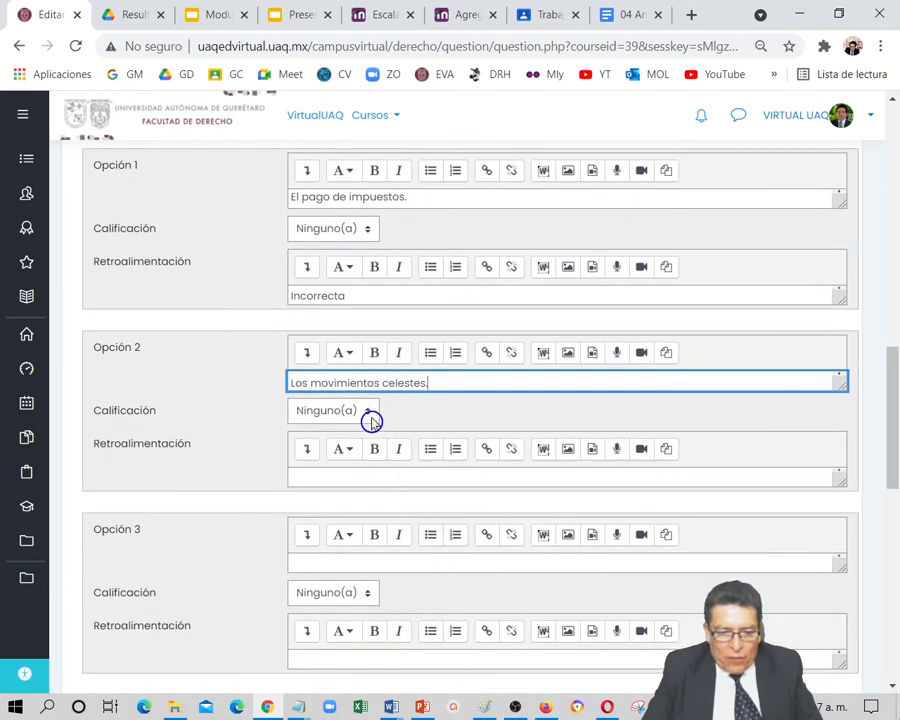
left_click(325, 478)
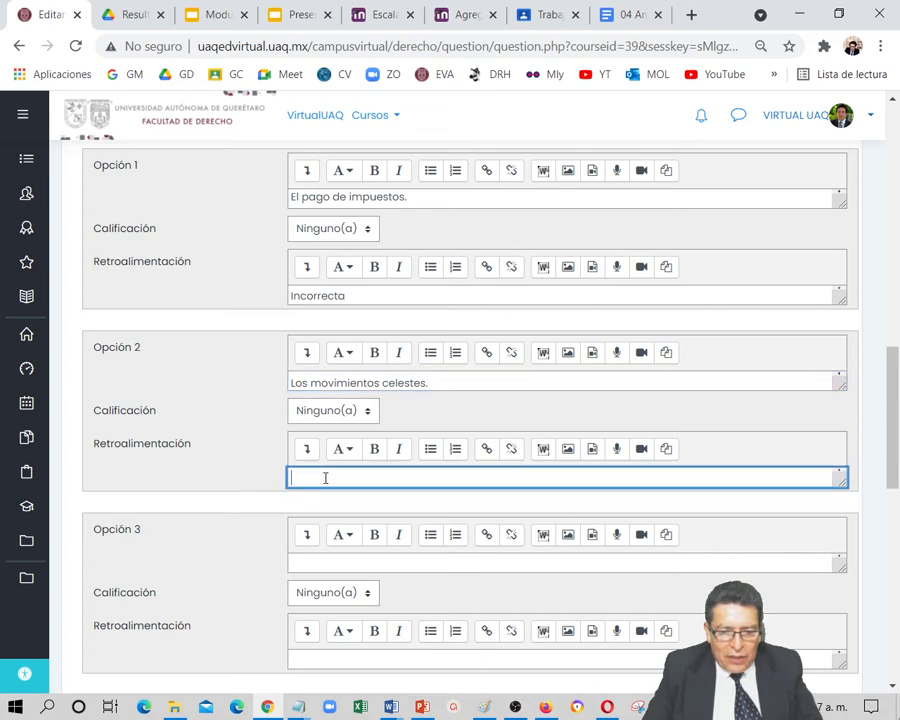
type("Inc")
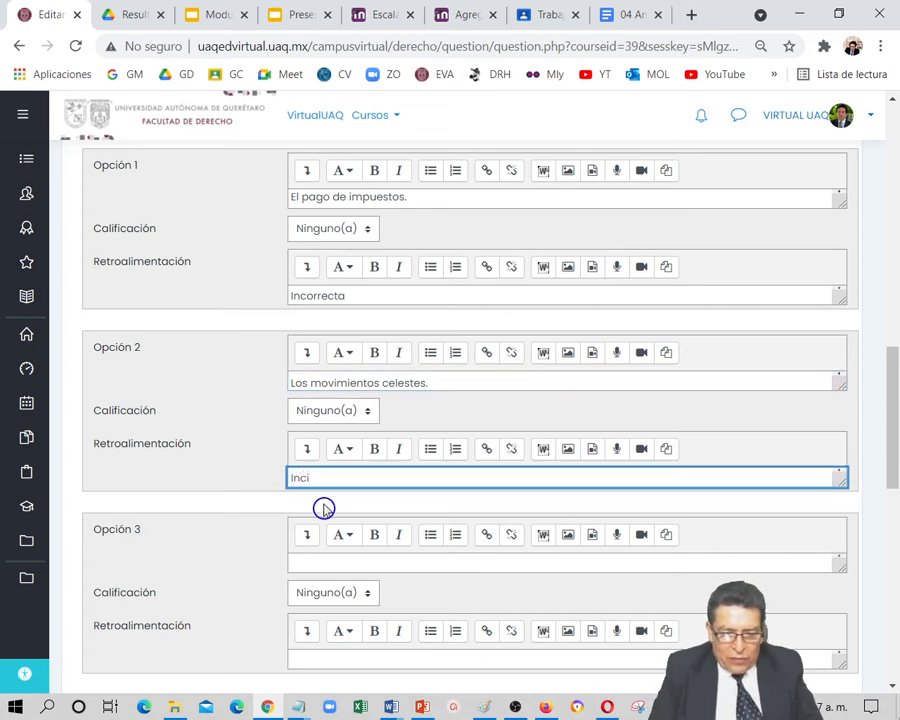
type("orrecta")
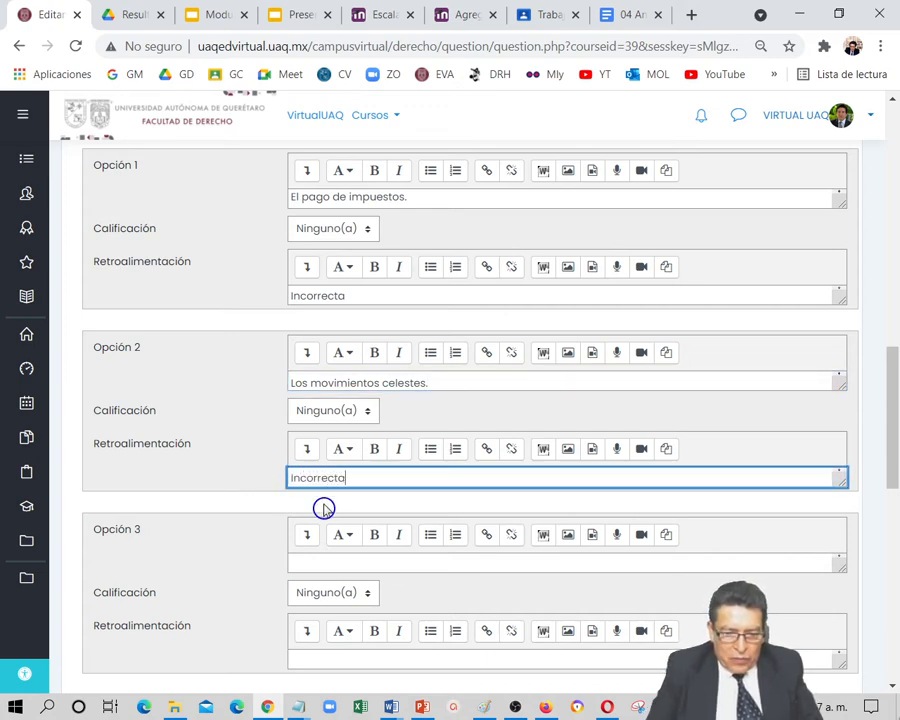
Fill answer option 3 with "La productividad agrícola." from the Word document and enter "Incorrecta" as its feedback
left_click(315, 560)
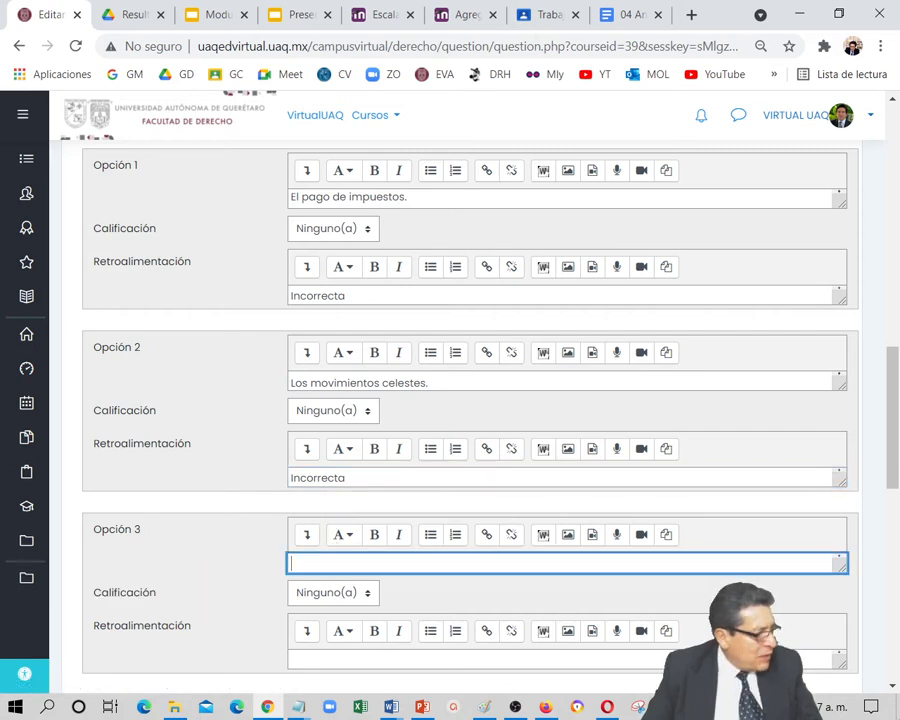
key("alt+Tab")
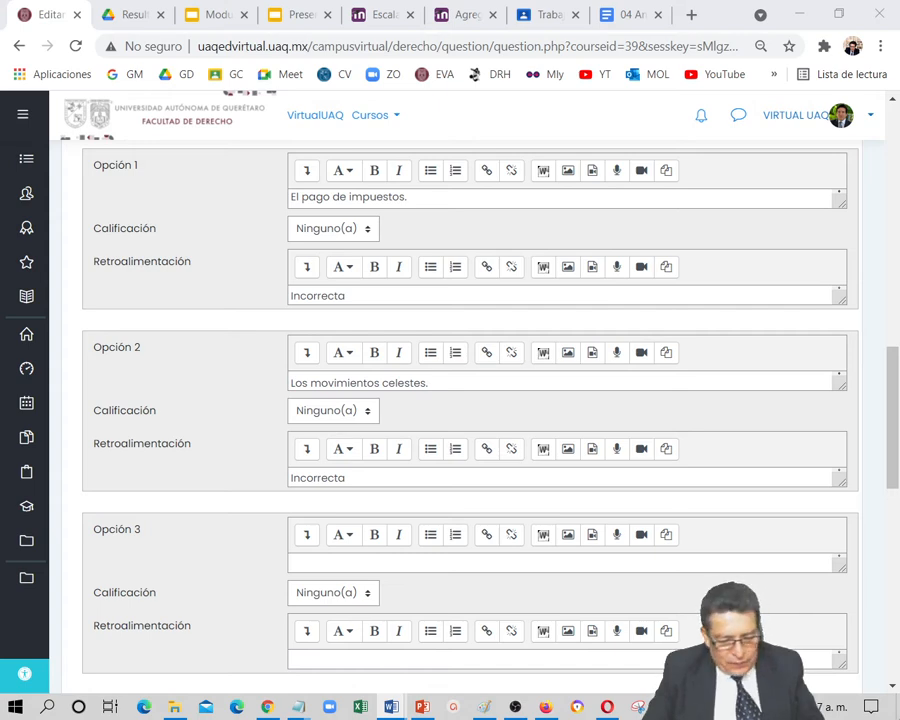
left_click(320, 563)
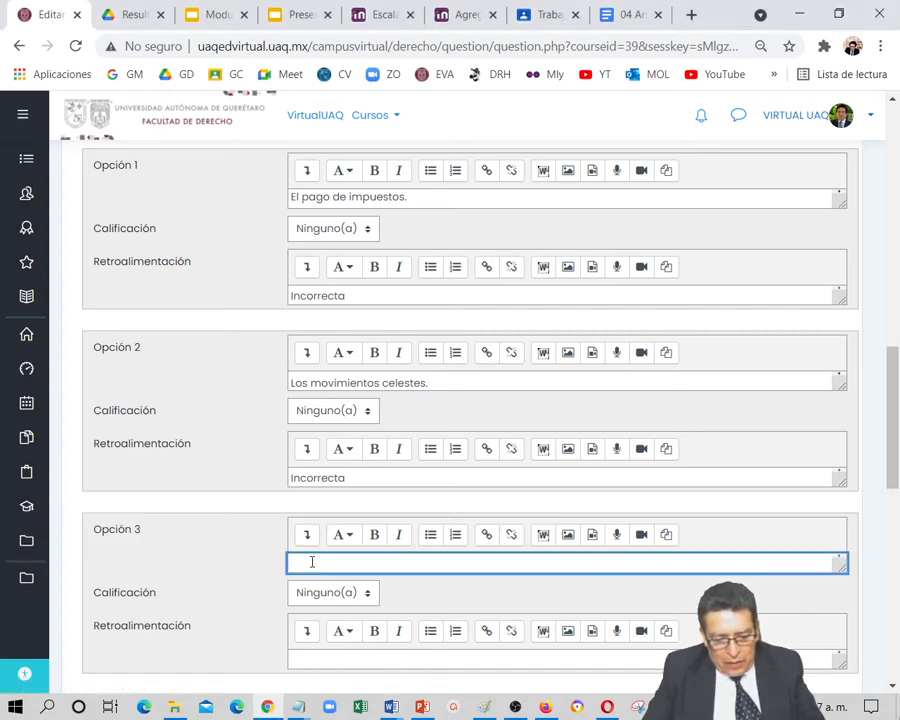
type("La productividad agricola")
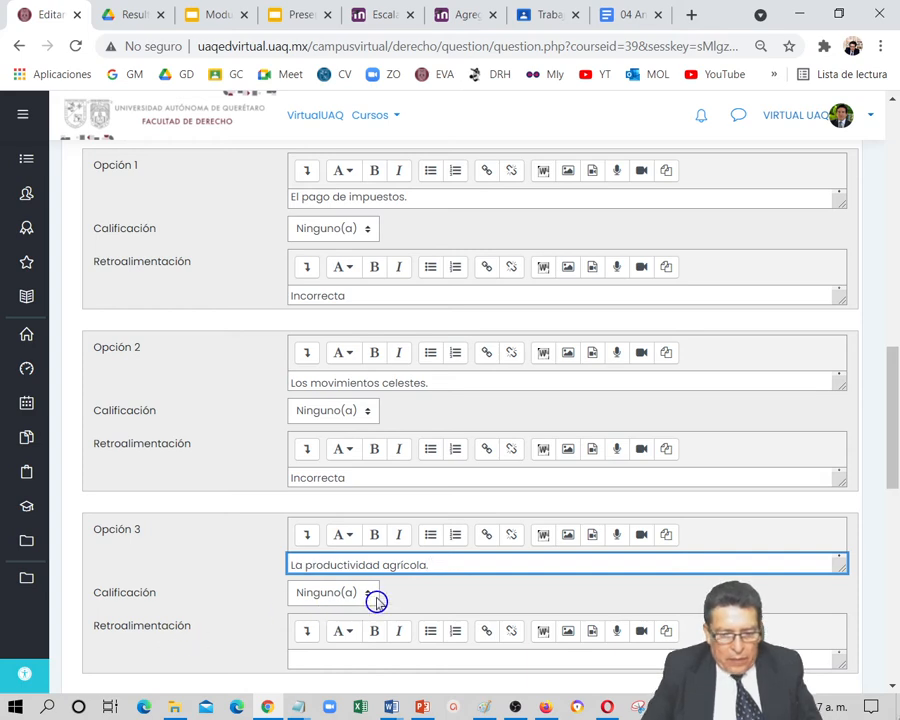
scroll(375, 597, "down", 1)
scroll(376, 602, "down", 1)
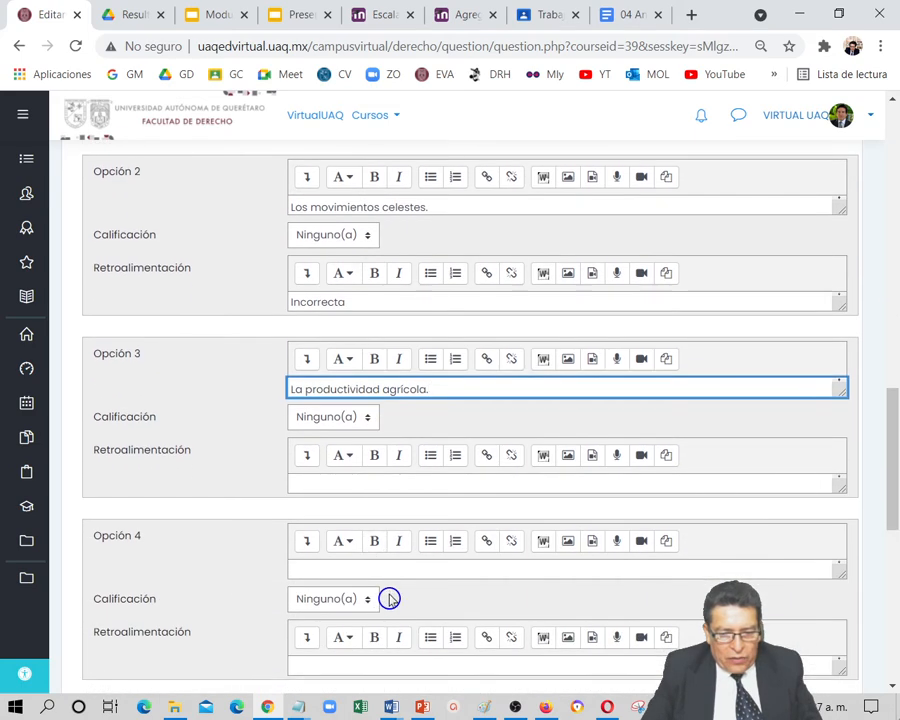
left_click(331, 485)
type("Inco")
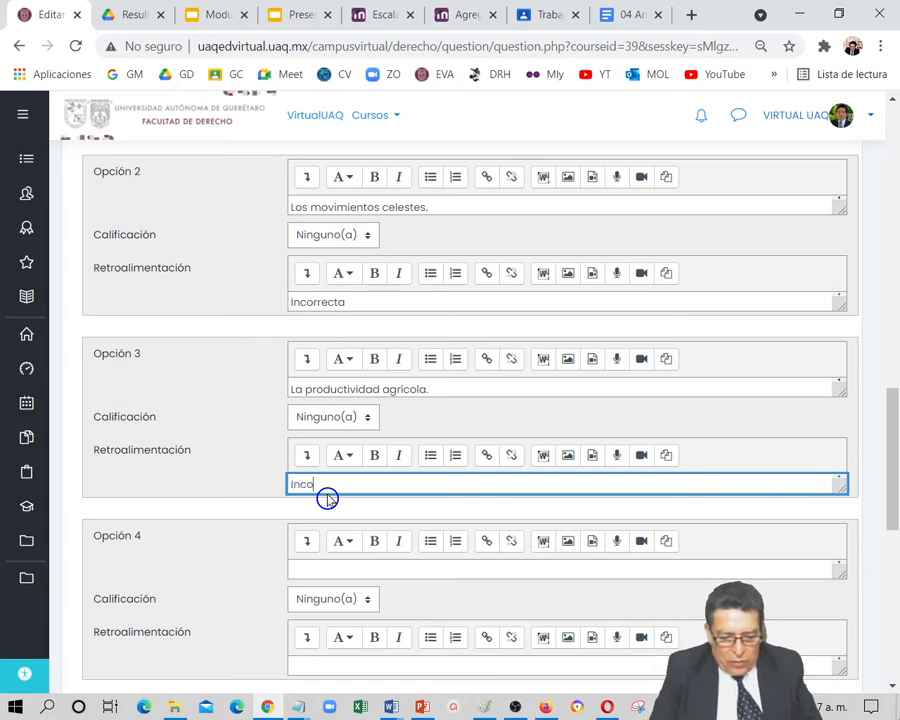
type("rrect")
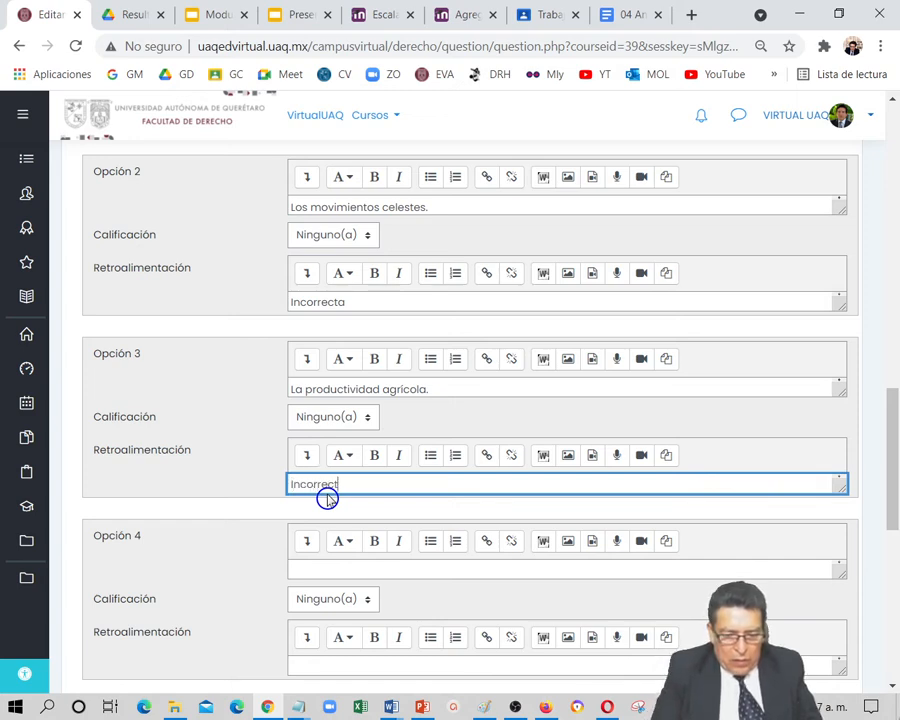
type("a")
Fill answer option 4 with "Los censos de población" from the Word document and set its grade to 100%
left_click(311, 570)
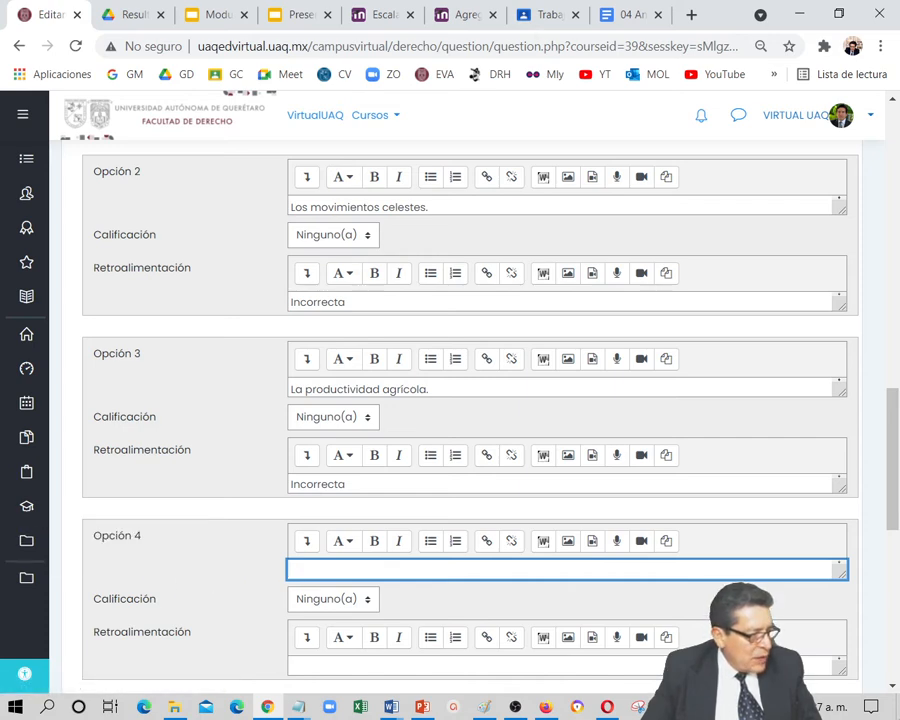
key("alt+Tab")
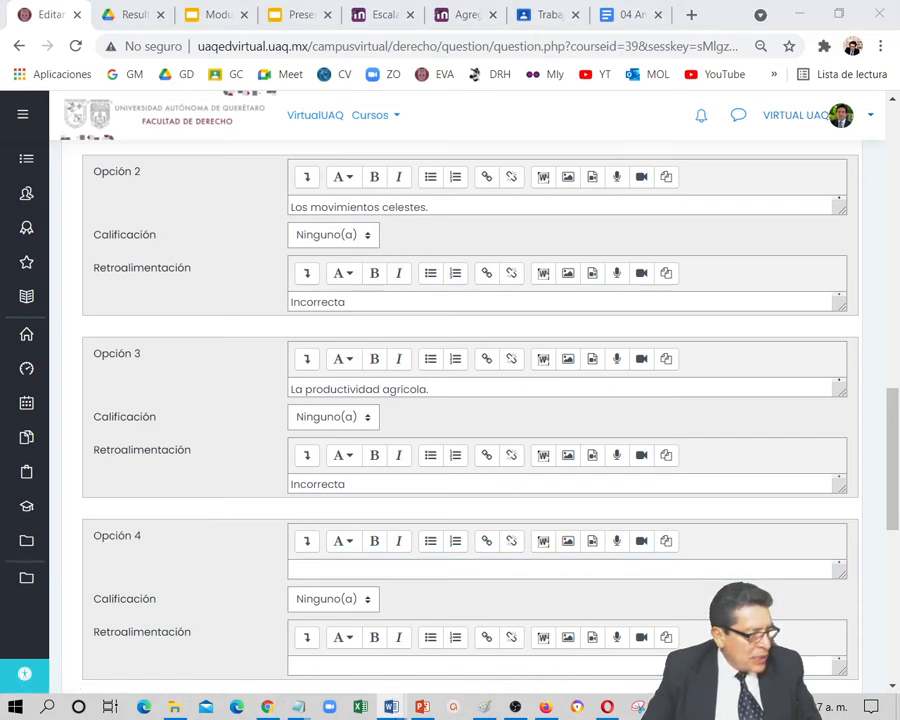
left_click(361, 573)
type("Los censos de población.")
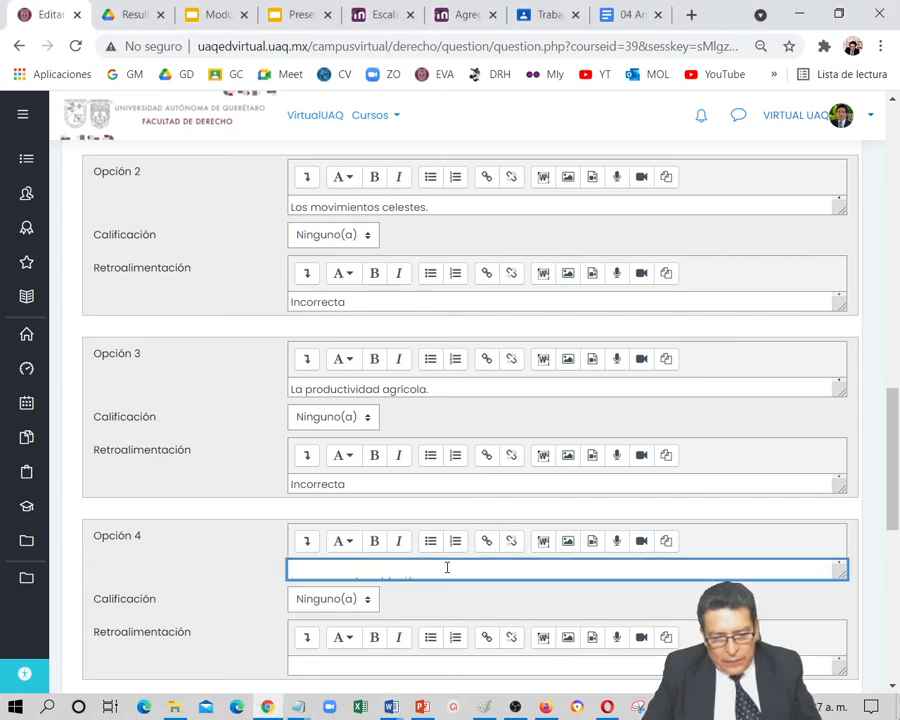
key("BackSpace")
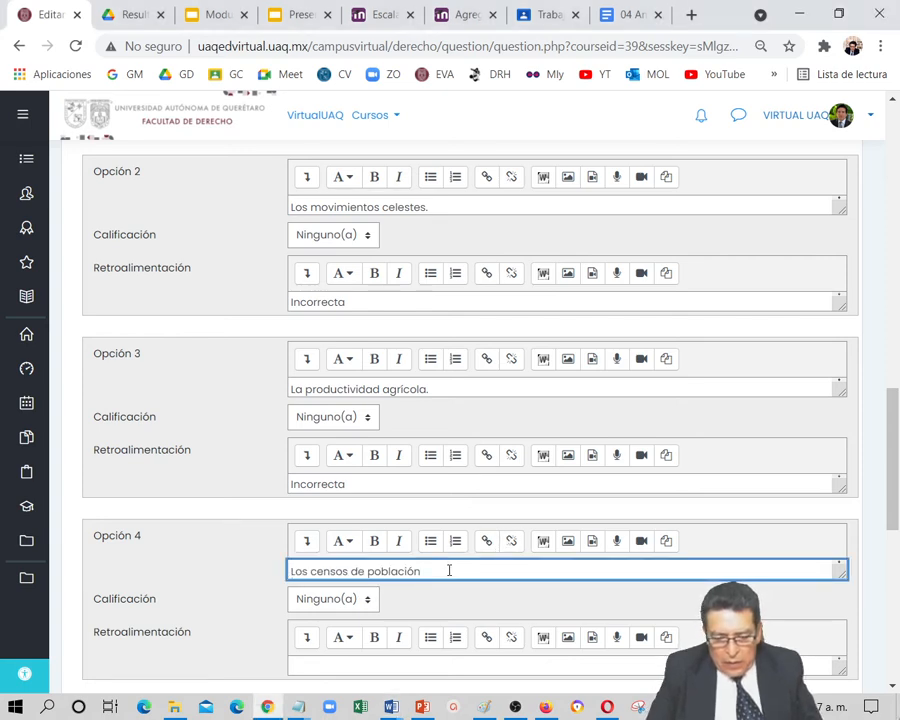
left_click(368, 604)
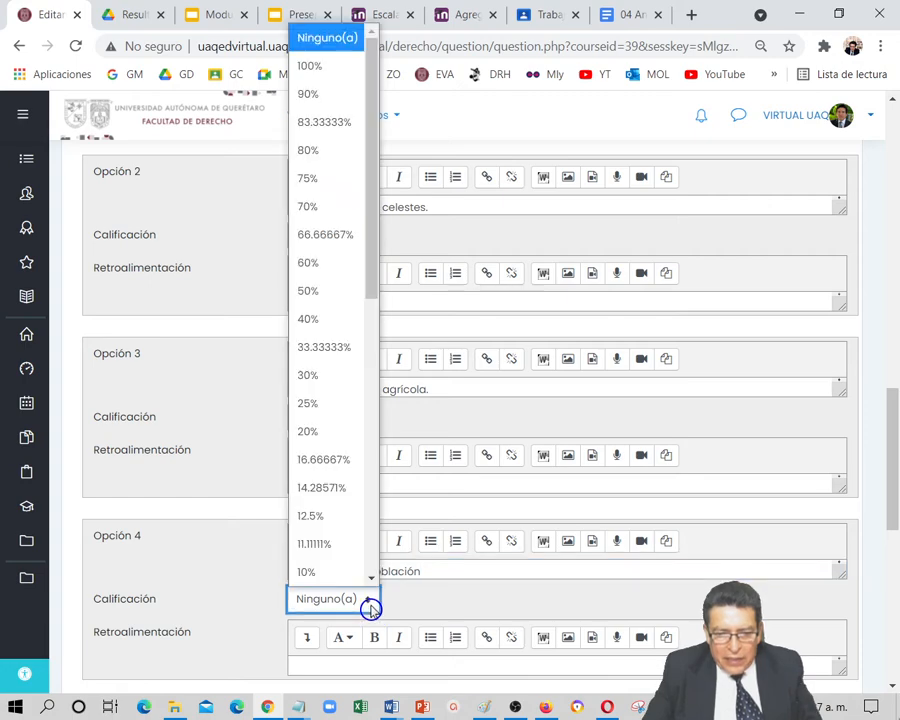
left_click(312, 66)
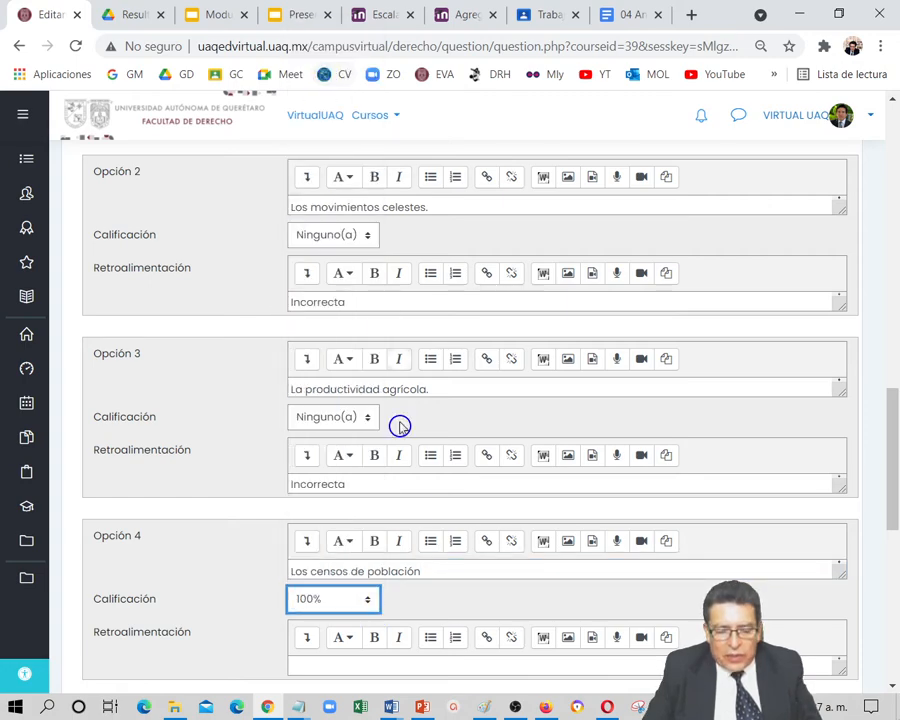
Save the multiple-choice question and return to the exam's question list
scroll(453, 536, "down", 4)
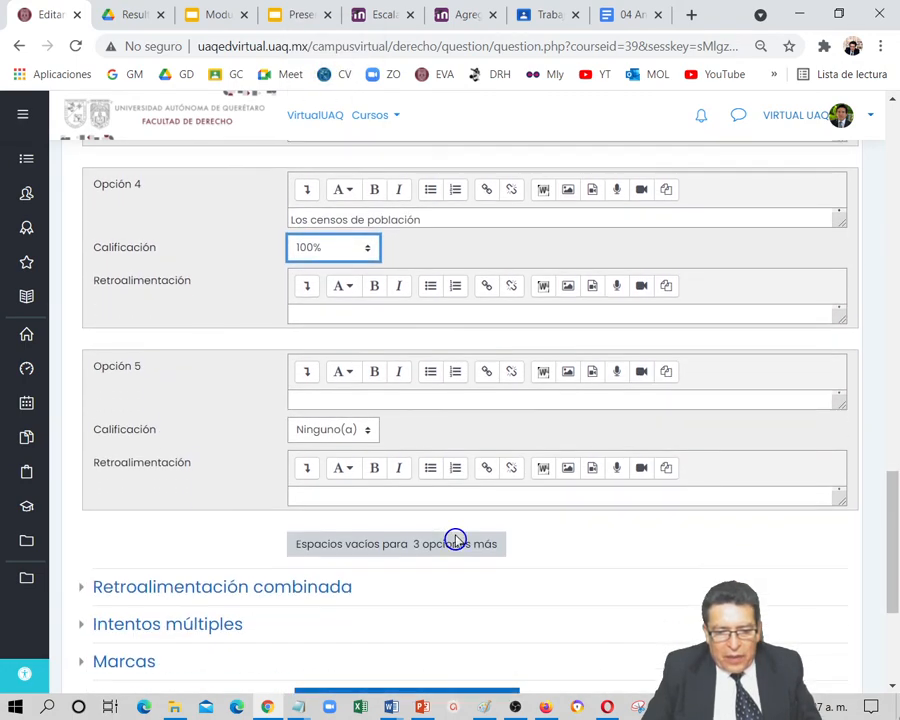
scroll(455, 540, "down", 2)
left_click(340, 563)
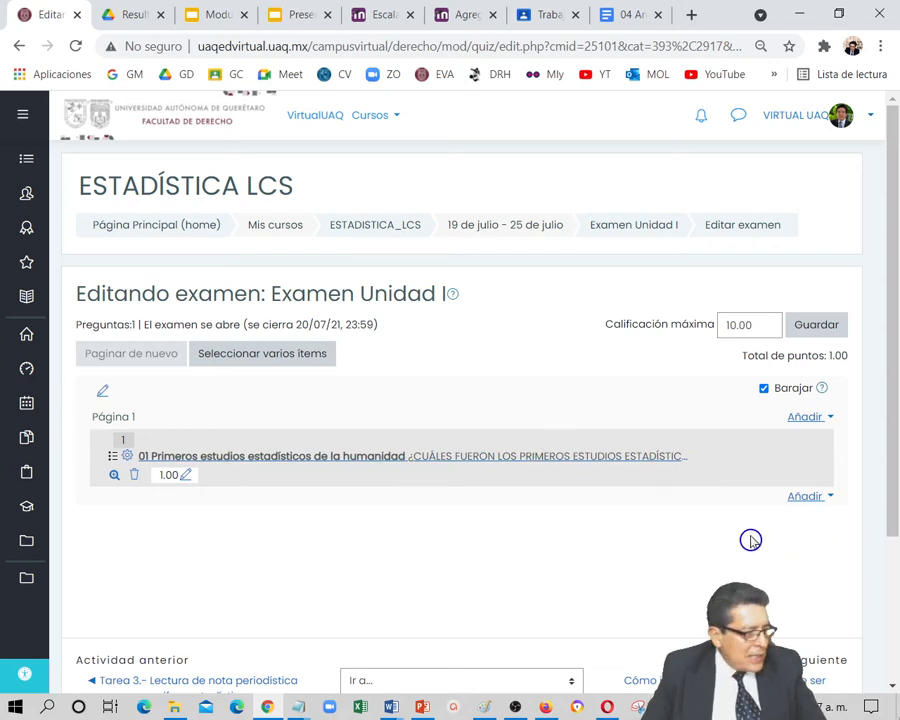
Add a new Falso/Verdadero question to the end of the exam and name it "02 Media - DE y Media + DE"
left_click(804, 505)
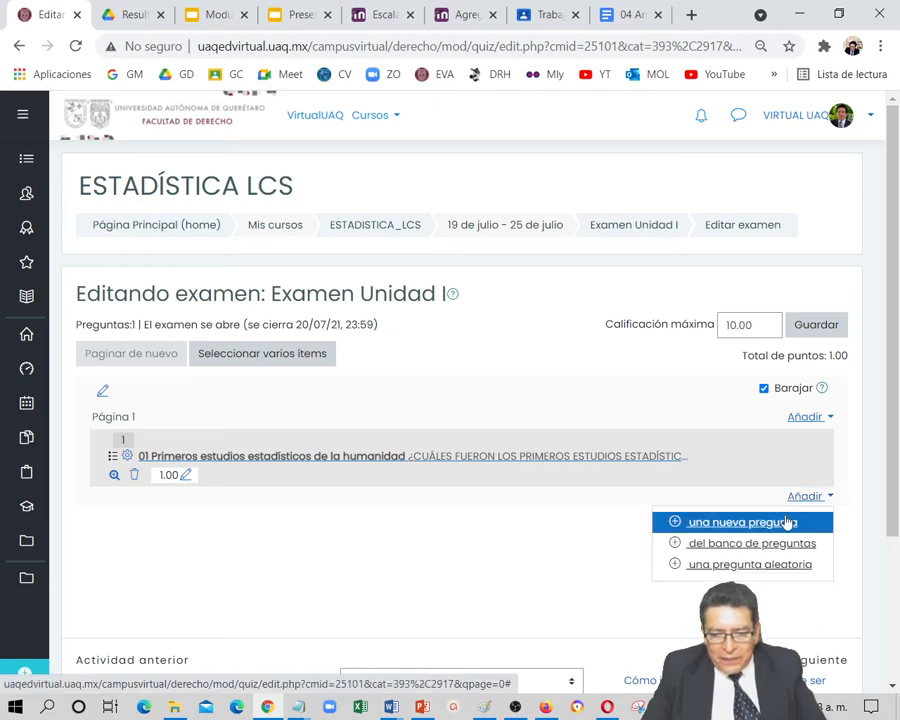
left_click(765, 530)
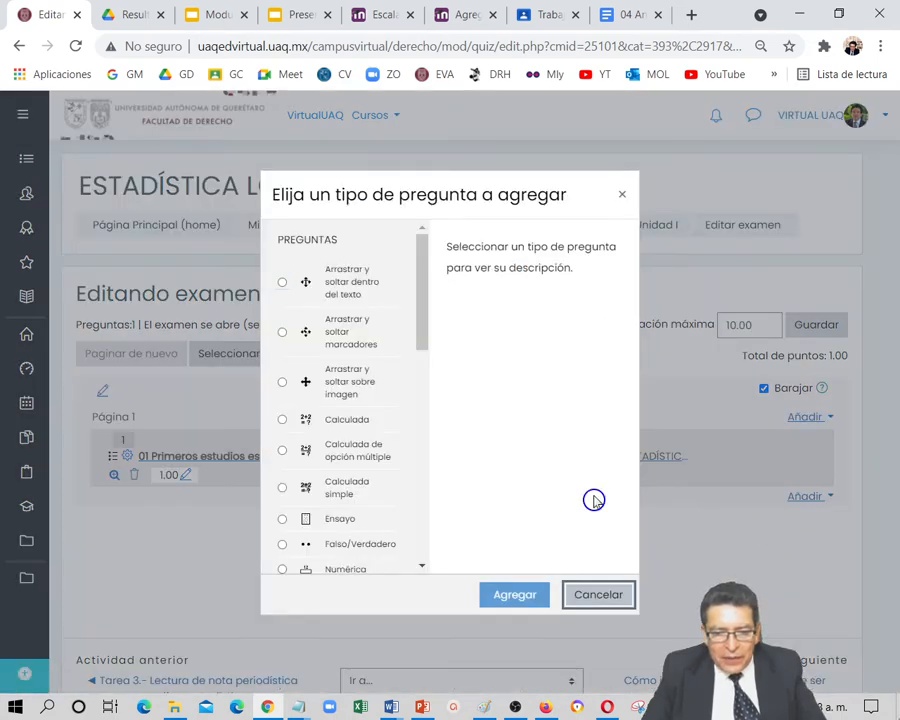
left_click(362, 546)
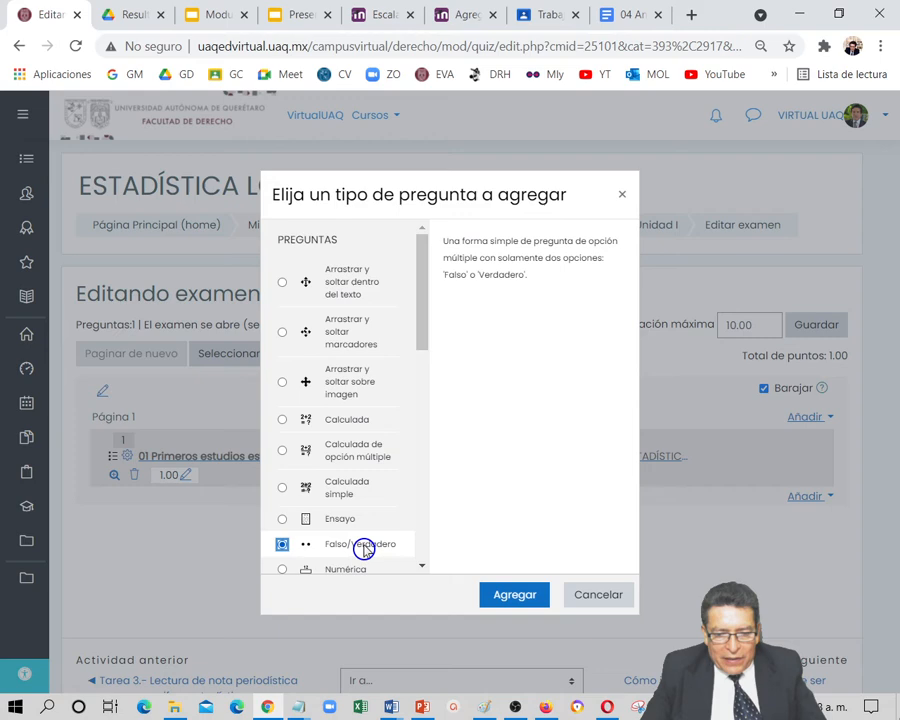
left_click(511, 600)
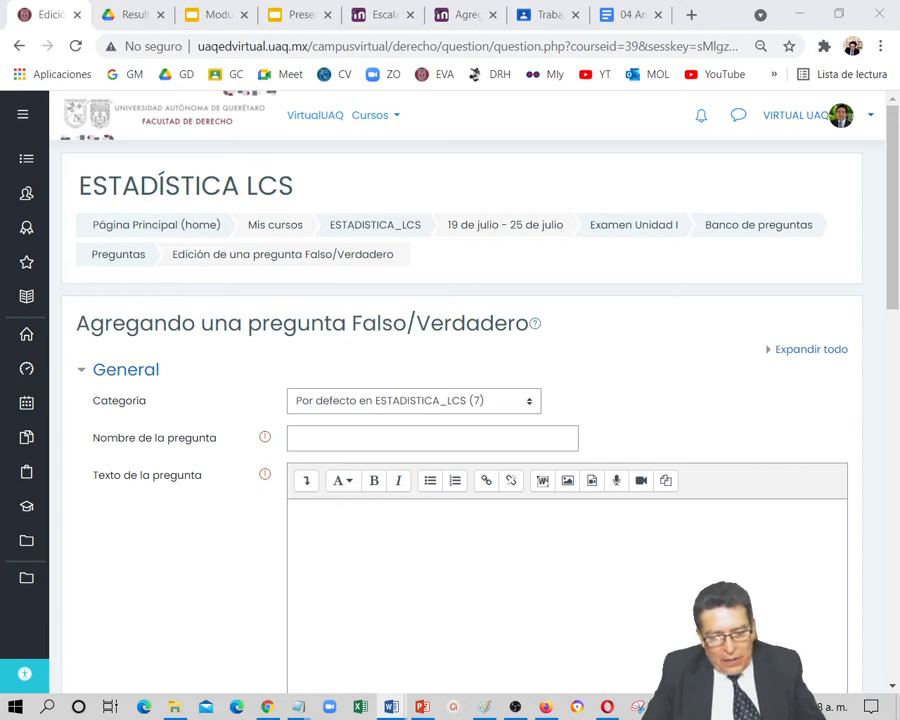
left_click(327, 442)
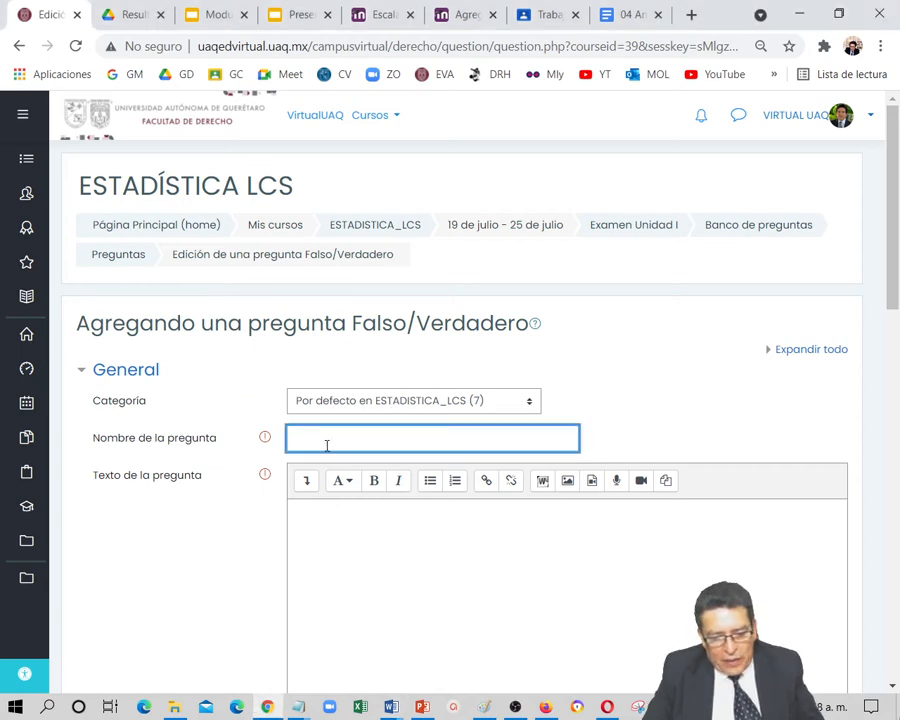
type("02 Media - DE y Media + DE")
Enter the question text "La Media – Desviación Estándar y la Media + Desviación Estándar describen las cifras entre las que se encuentran la mayoría de los elementos de estudio."
left_click(347, 542)
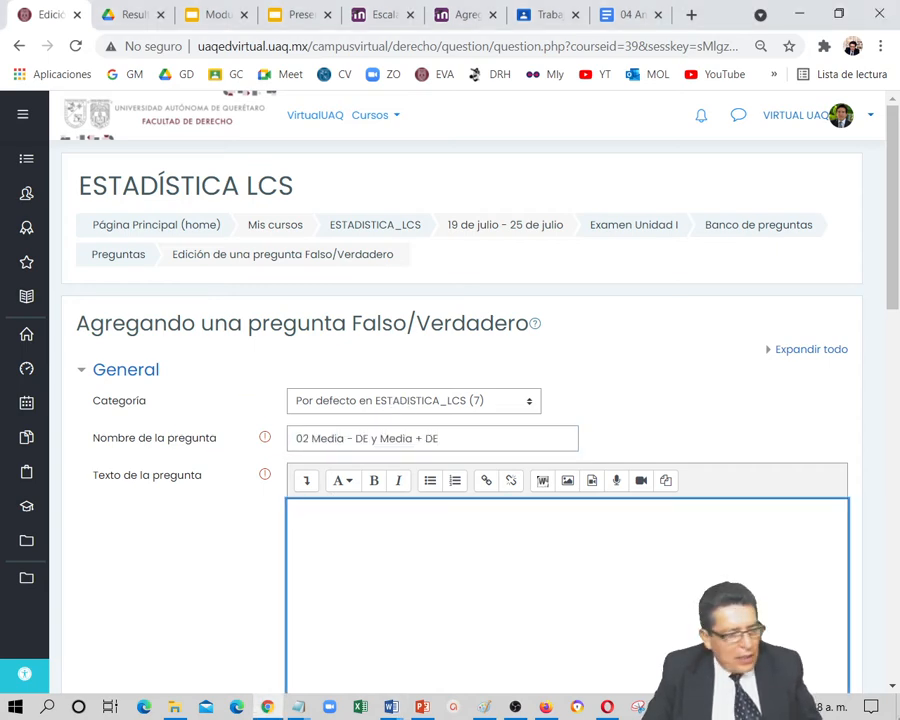
key("alt+Tab")
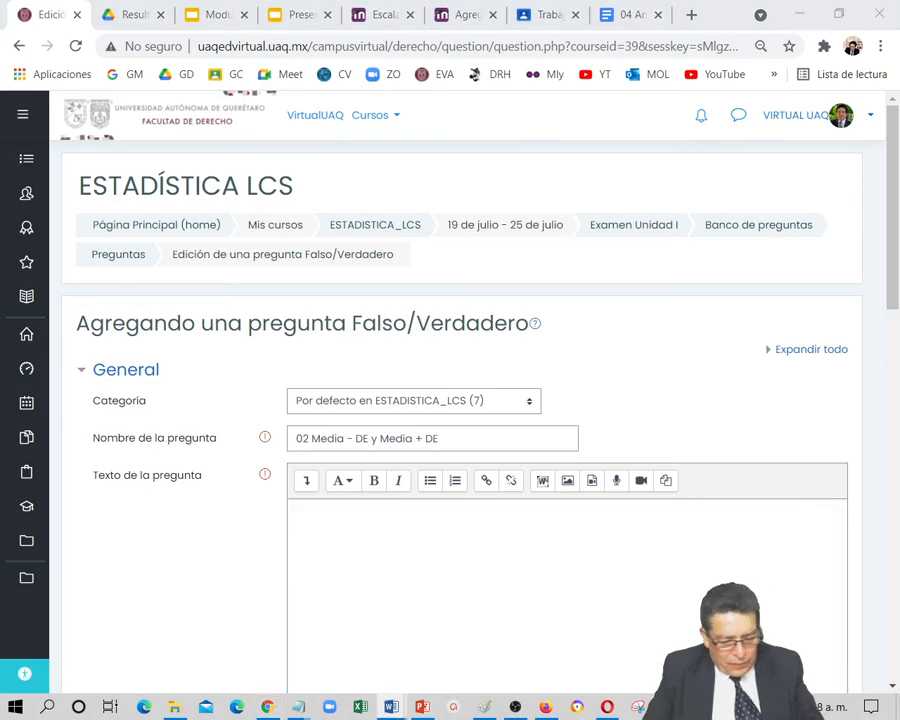
left_click(376, 516)
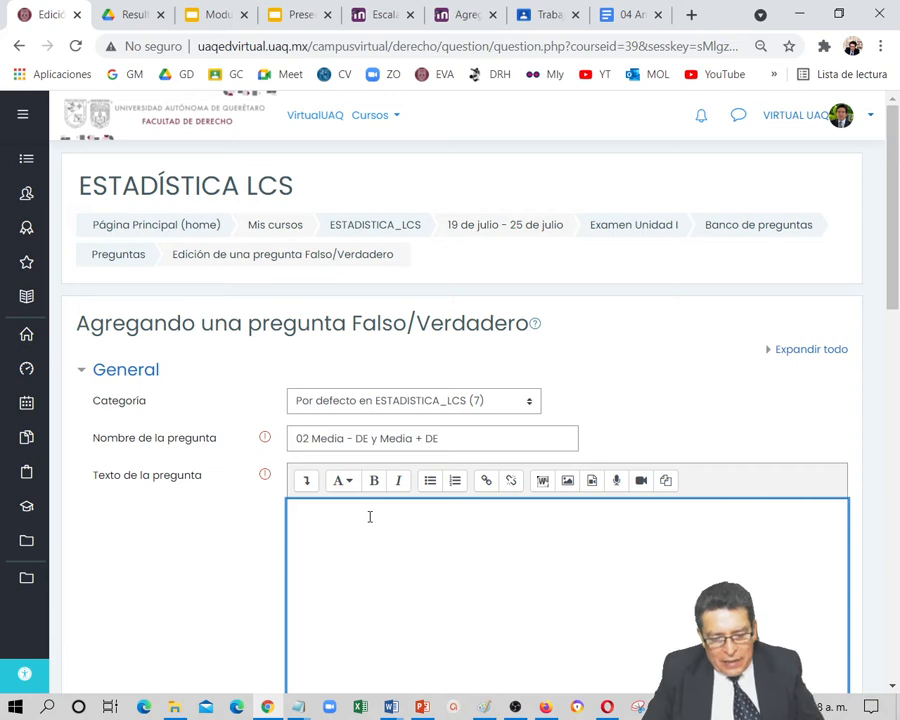
type("La Media – Desviación Estándar y la Media + Desviación Estándar describen las cifras entre las que se encuentran la mayoría de los elementos de estudio.")
Set the correct answer to "Verdadero" and enter "Correcta" as the feedback for the 'Verdadero' response
scroll(373, 593, "down", 2)
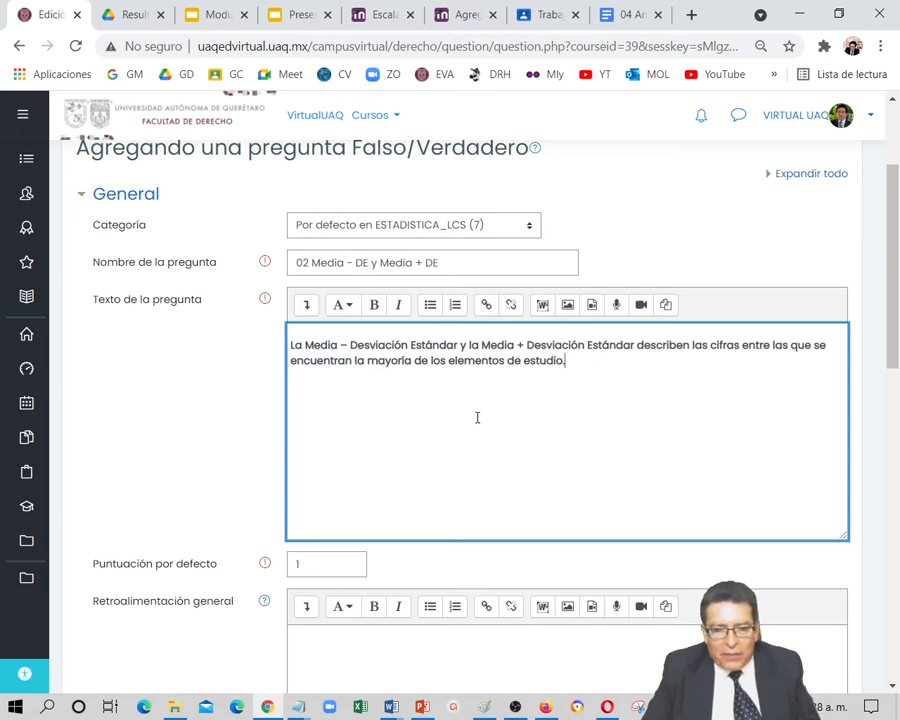
scroll(472, 428, "down", 3)
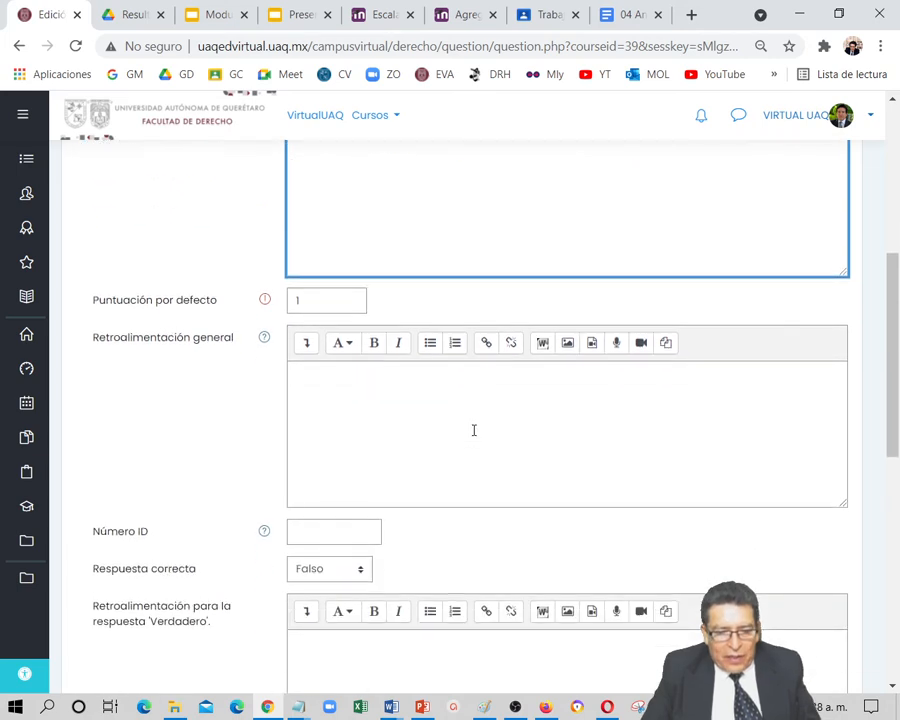
scroll(473, 428, "down", 1)
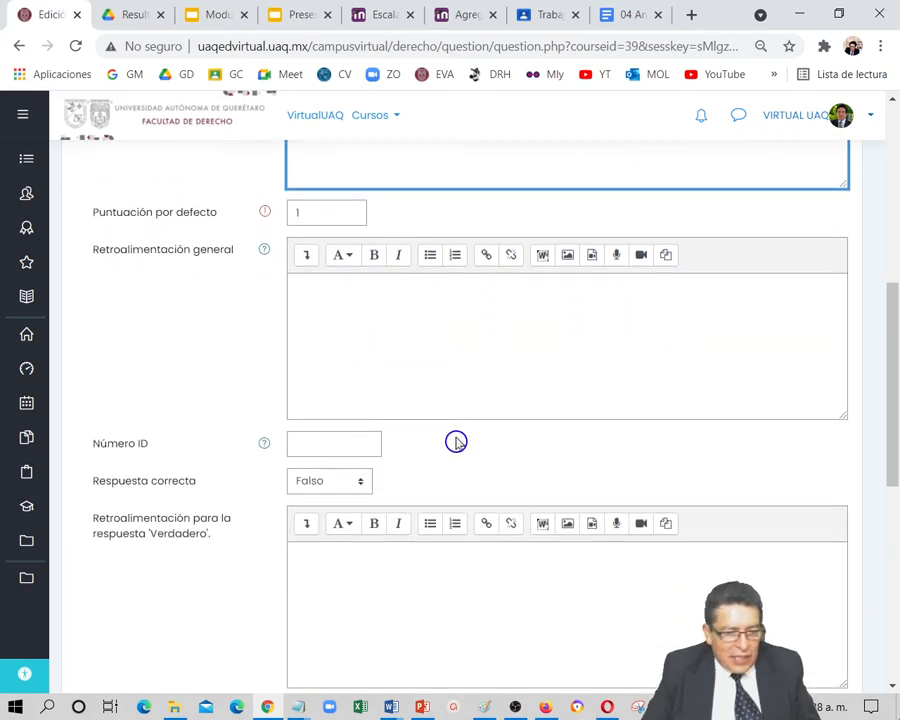
scroll(456, 442, "down", 1)
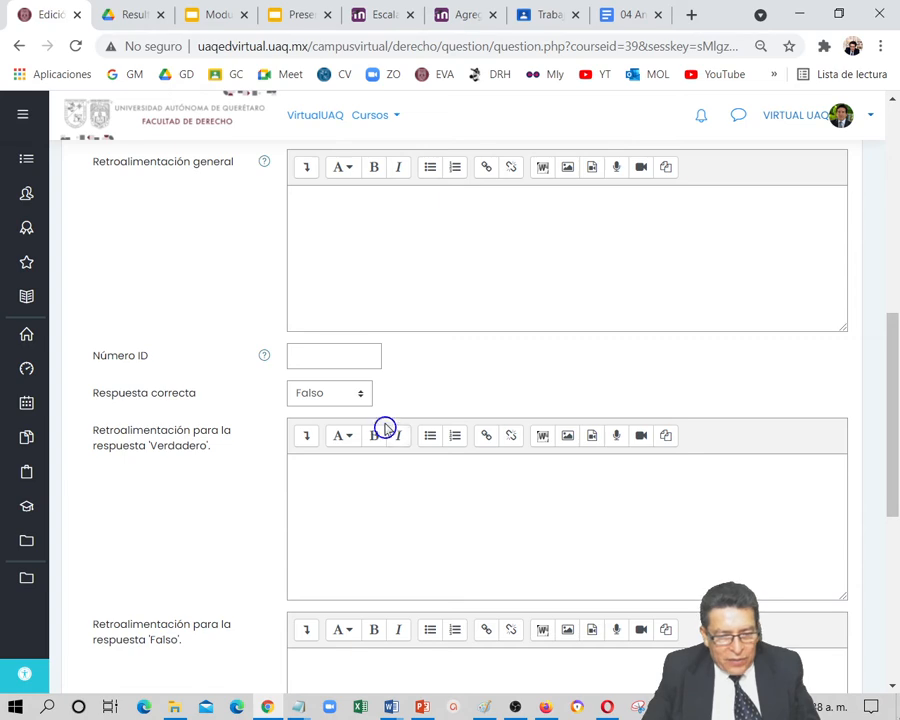
left_click(360, 395)
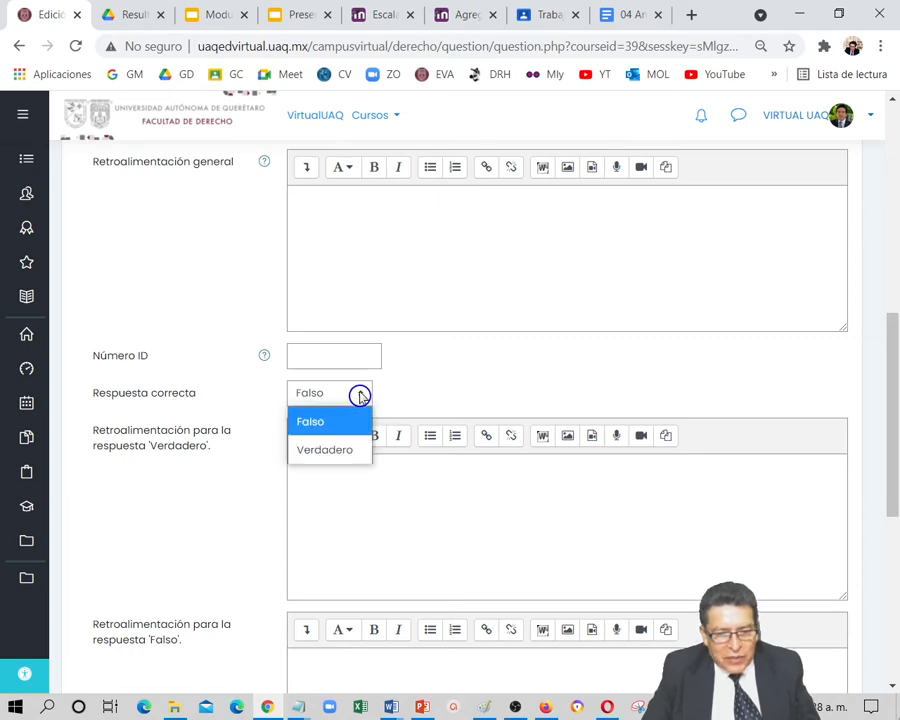
left_click(334, 449)
left_click(313, 487)
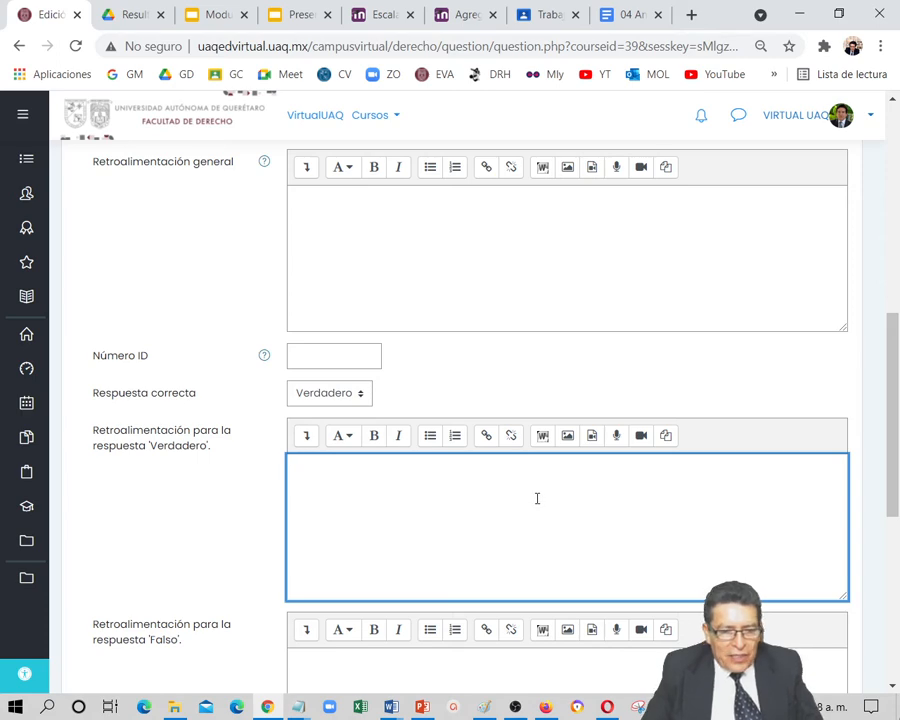
type("Coo")
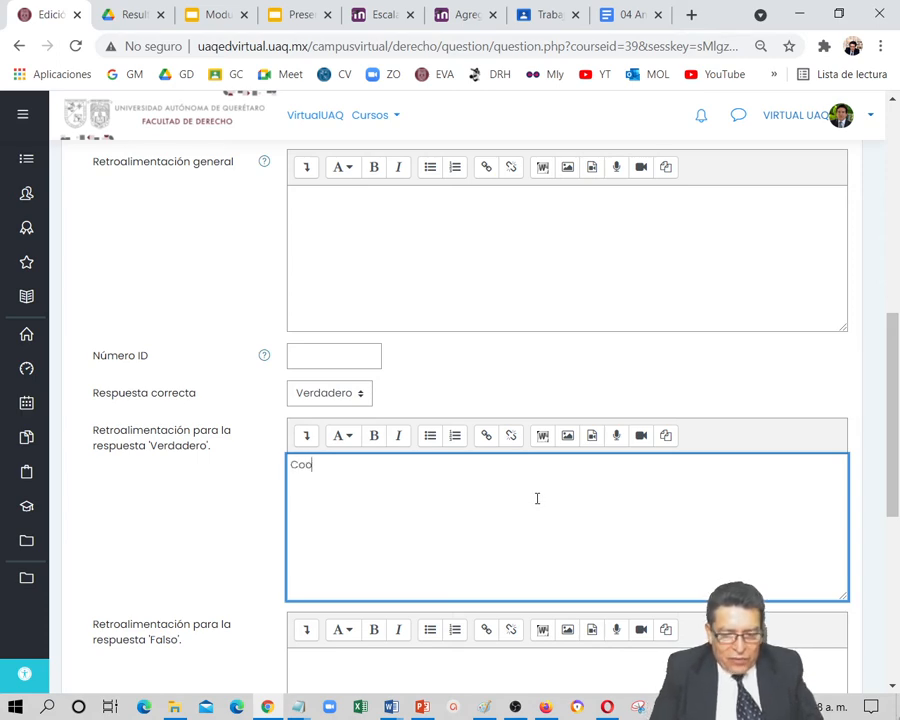
type("recta")
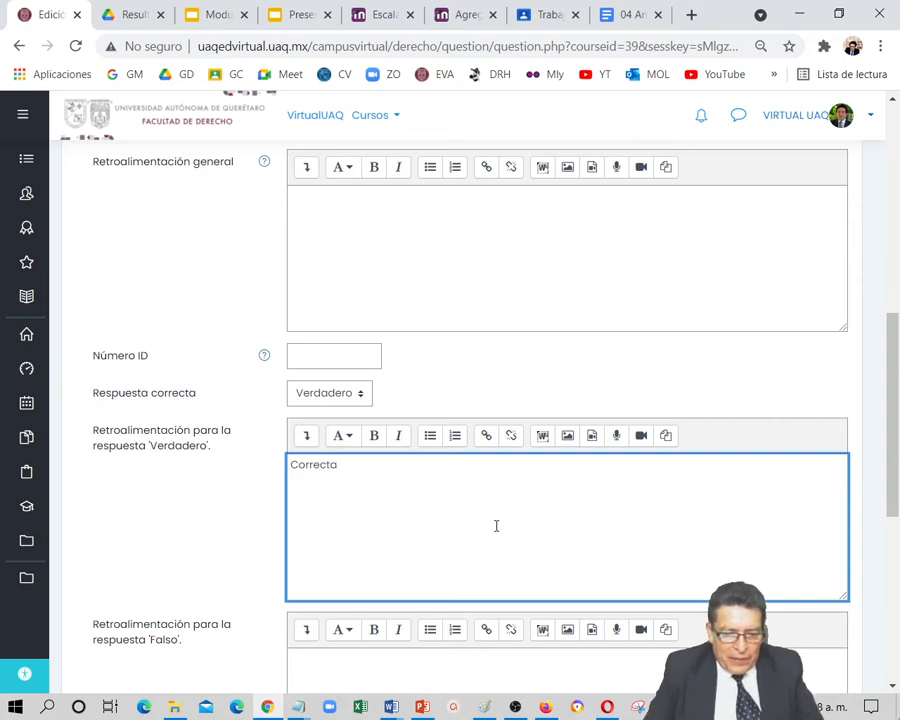
Enter "Incorrecta" as the feedback for the 'Falso' response
scroll(470, 535, "down", 2)
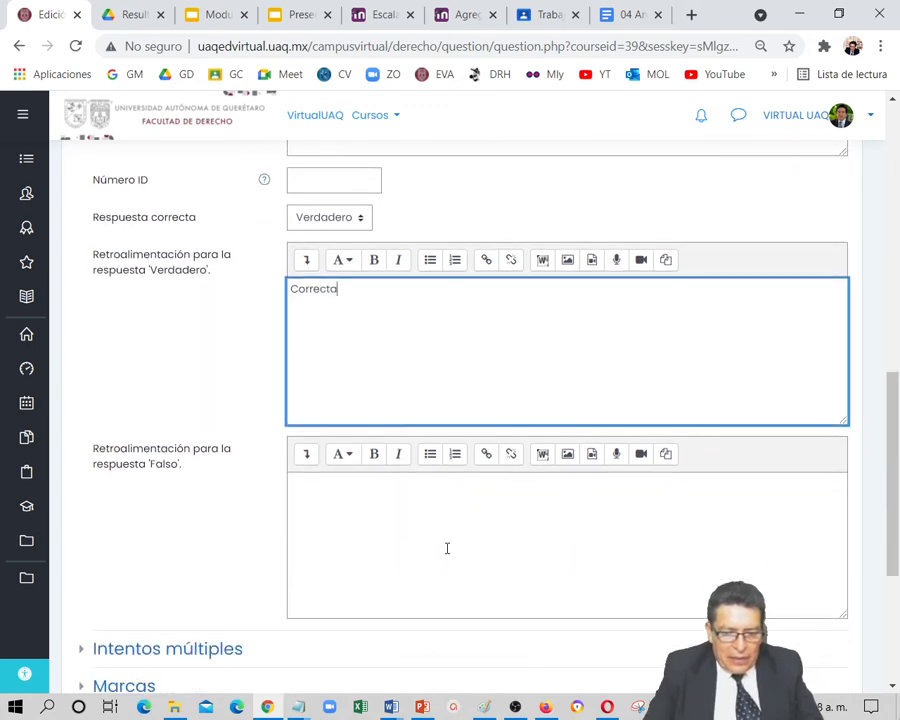
left_click(395, 524)
type("Inc")
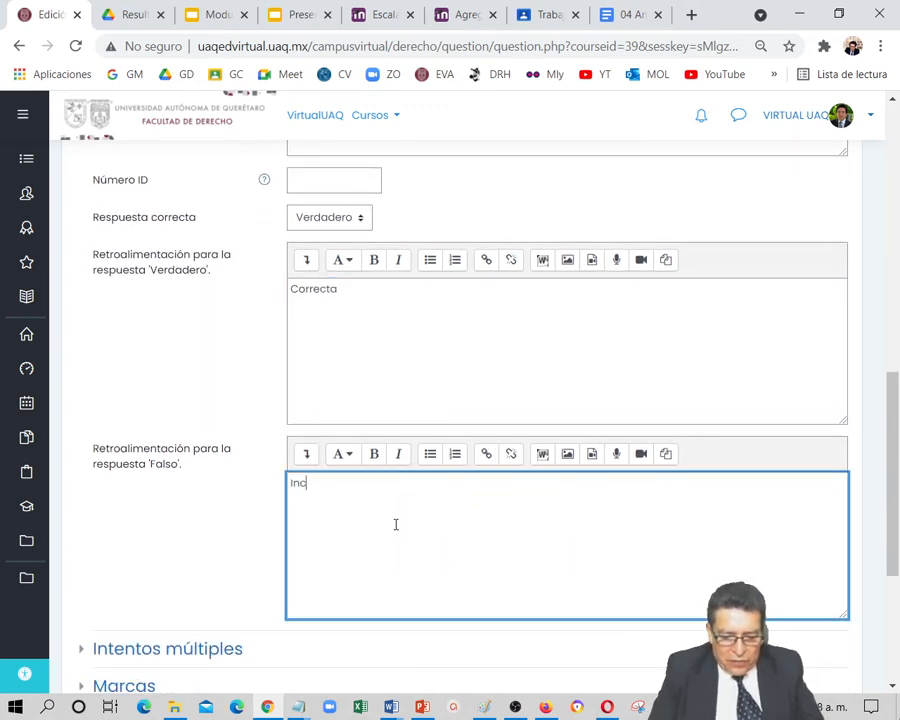
type("orrec")
type("ta")
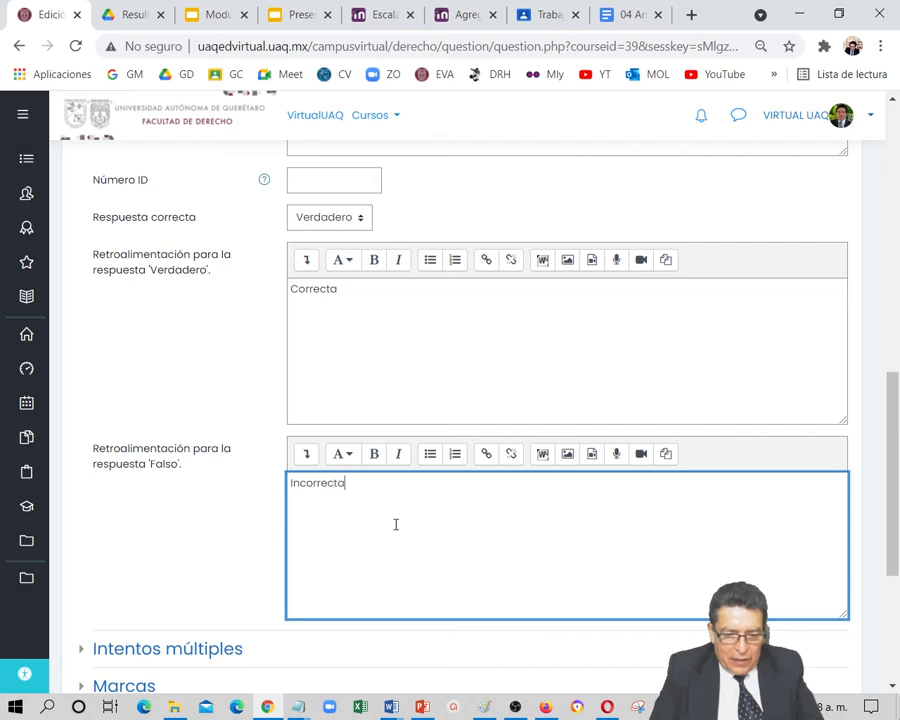
scroll(400, 540, "down", 3)
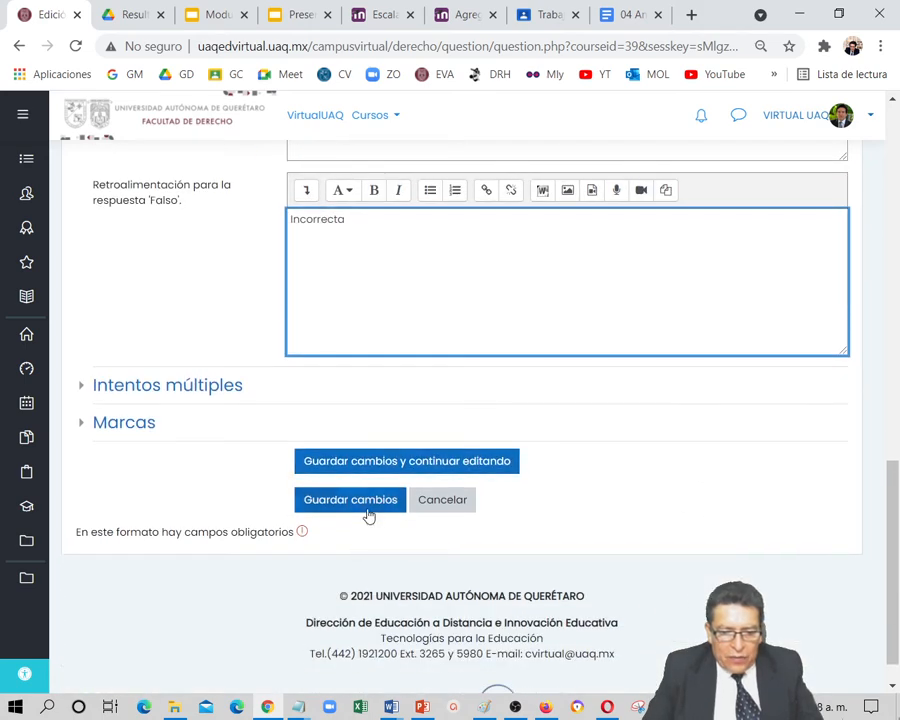
Save the true/false question and add a new Relacionar columnas question to the end of the exam
left_click(367, 511)
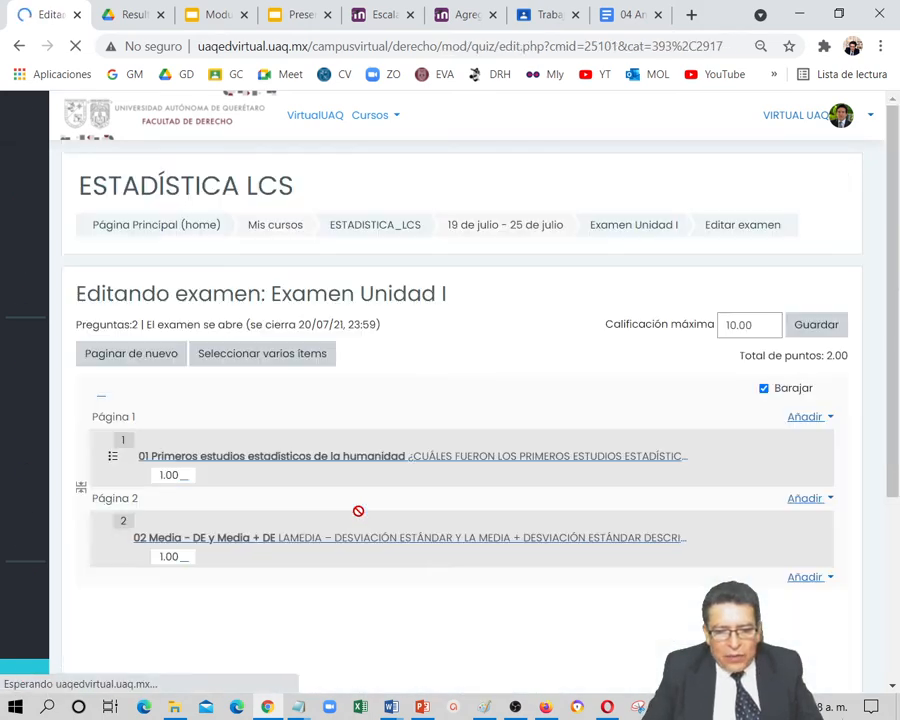
scroll(305, 565, "down", 3)
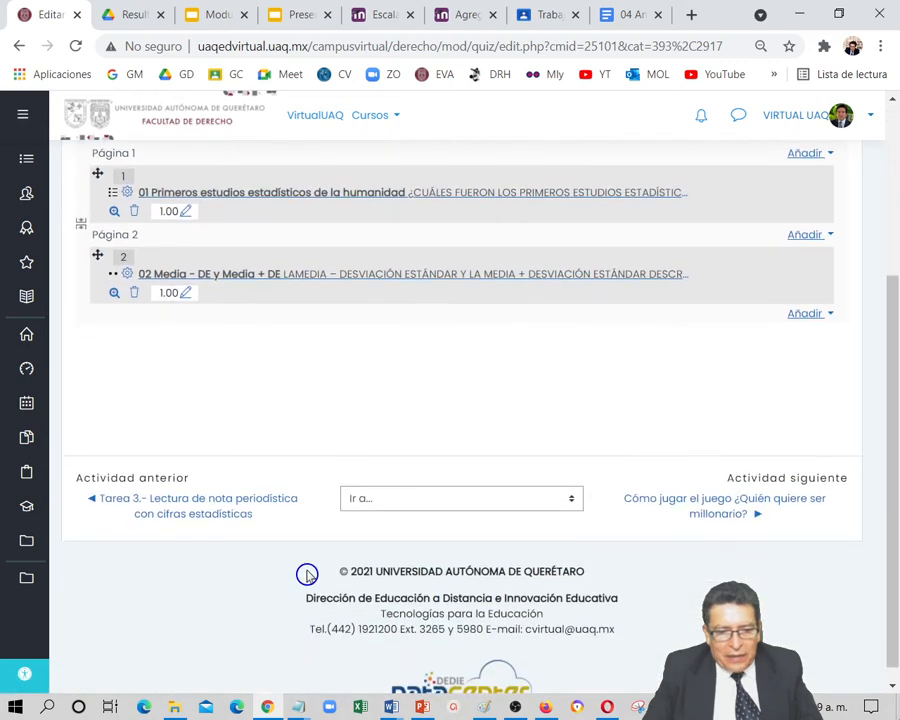
key("alt+Tab")
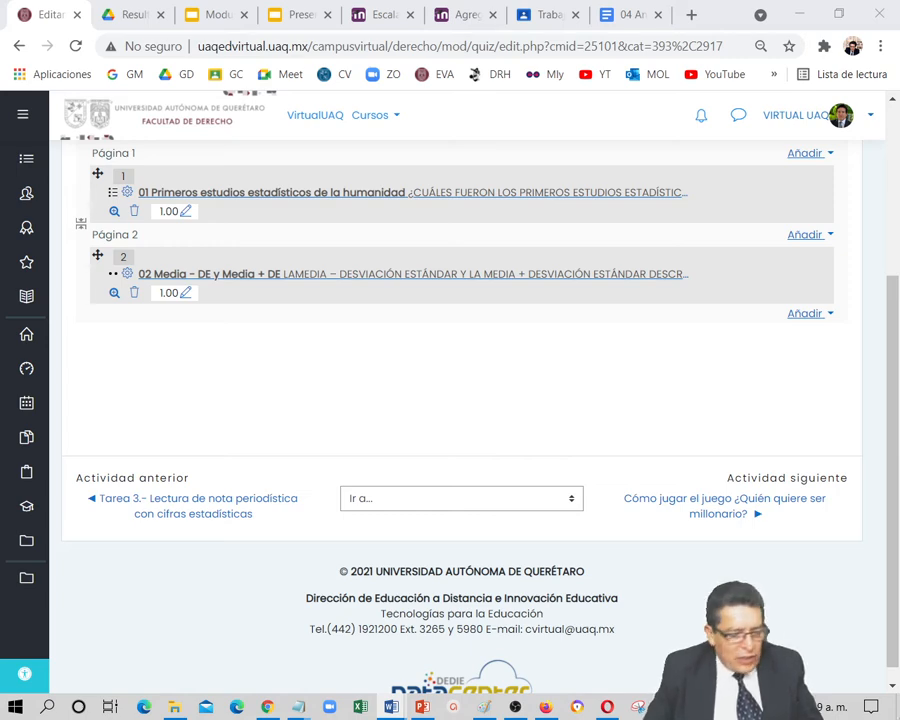
left_click(808, 314)
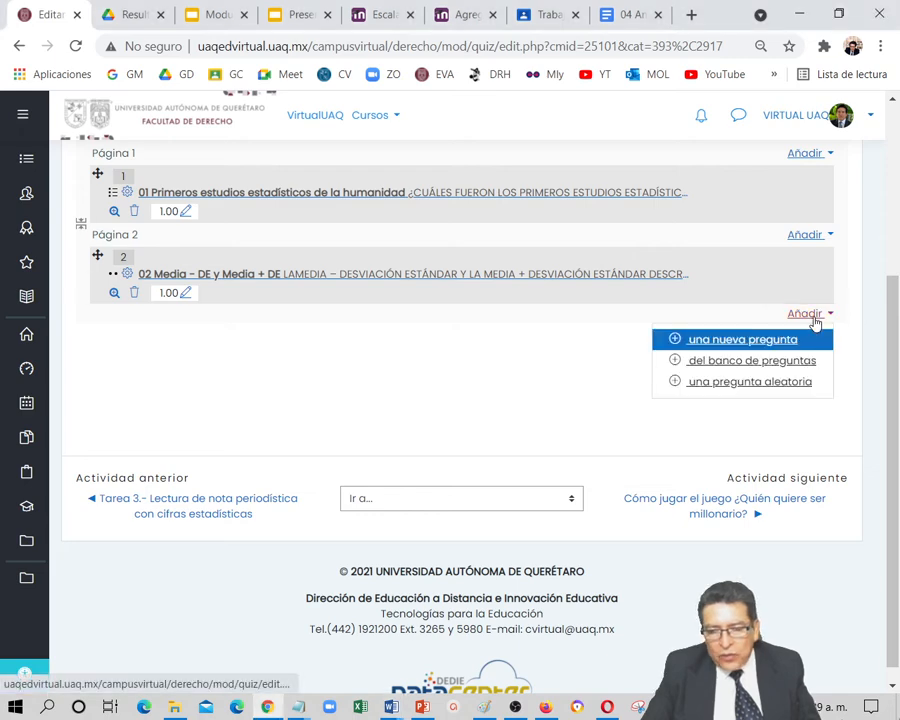
left_click(762, 341)
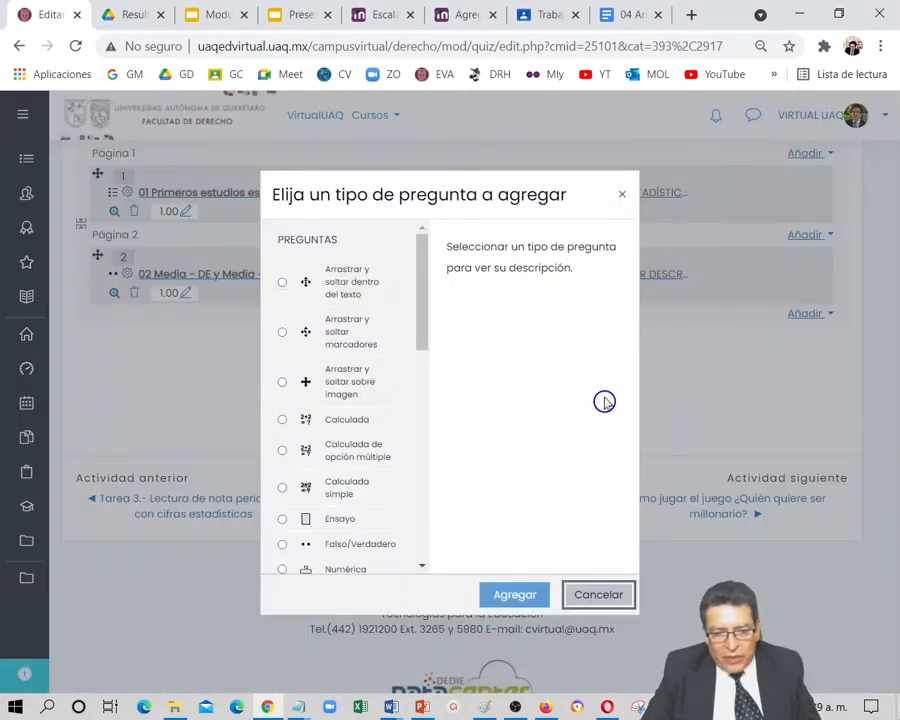
left_click_drag(424, 315, 420, 390)
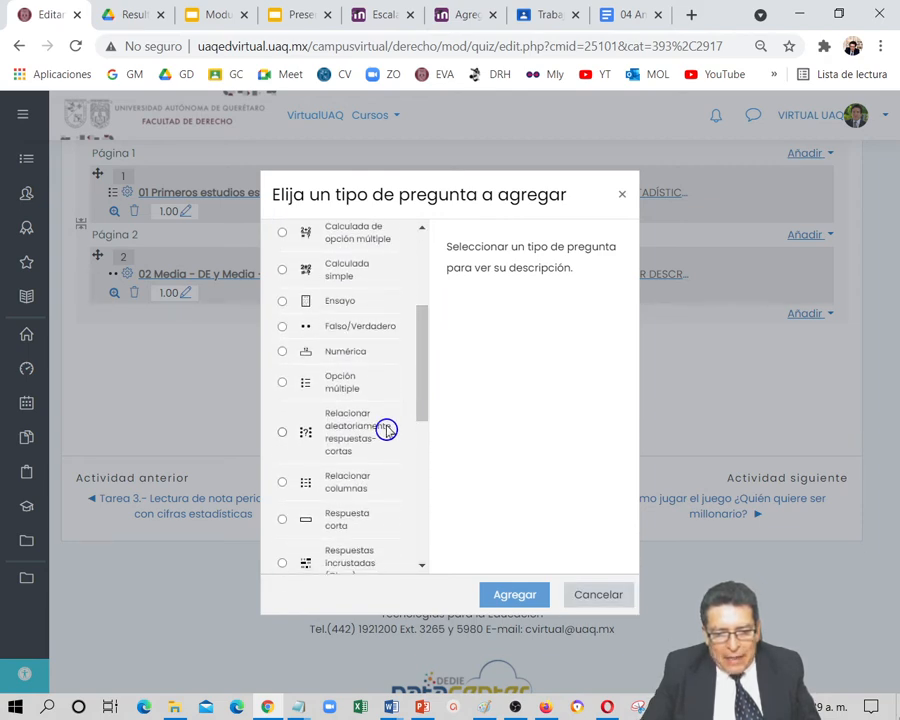
left_click(346, 493)
left_click(516, 593)
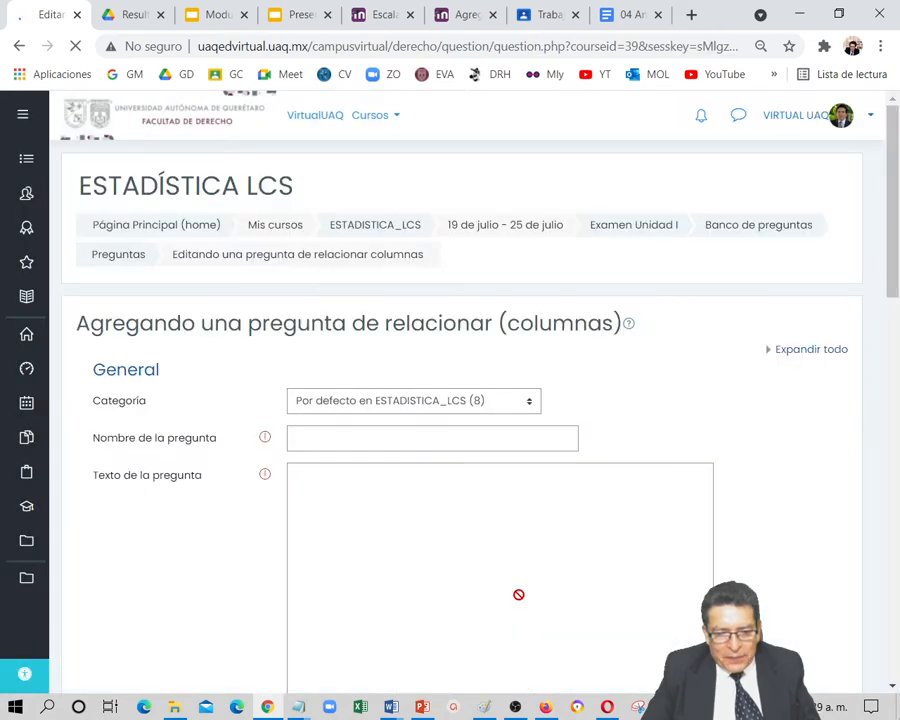
Name the matching question "03 Tipos de datos" and enter "Relacione:" as its question text
left_click(334, 439)
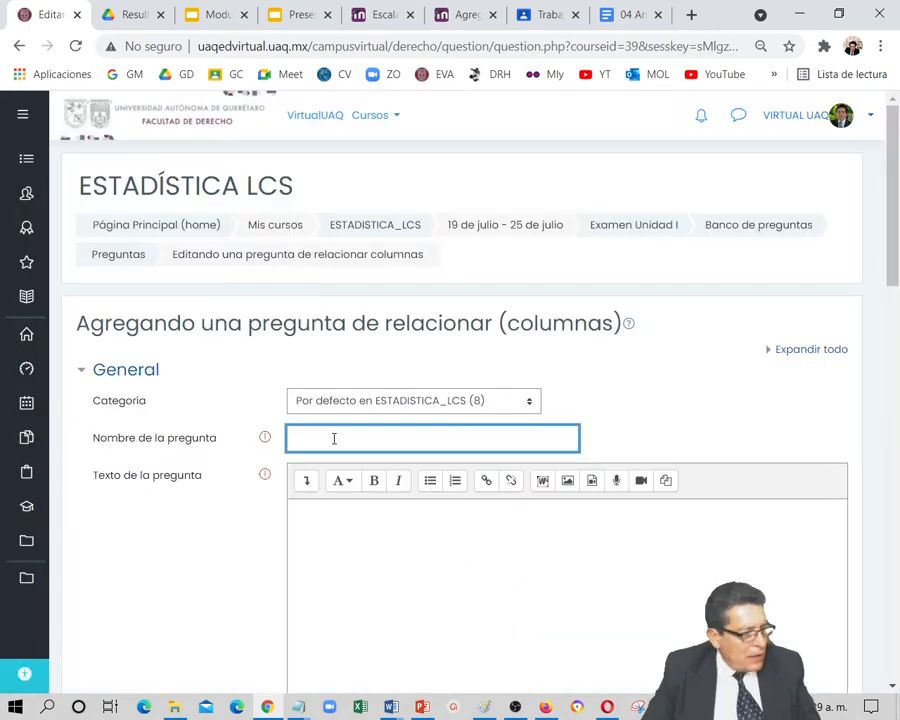
type("03 Tipos de datos")
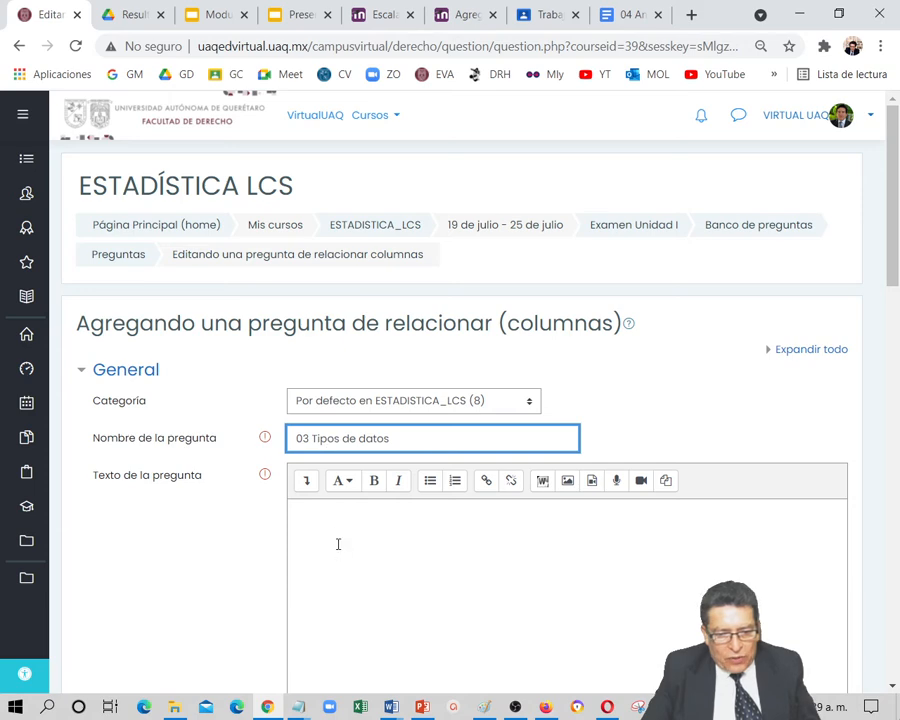
left_click(345, 534)
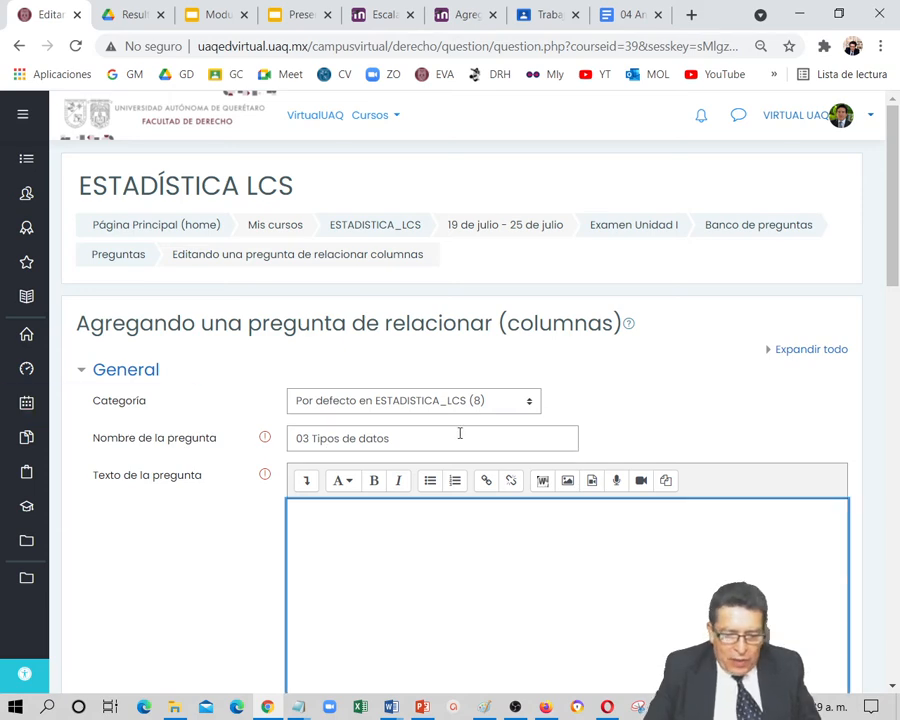
type("Relacione:")
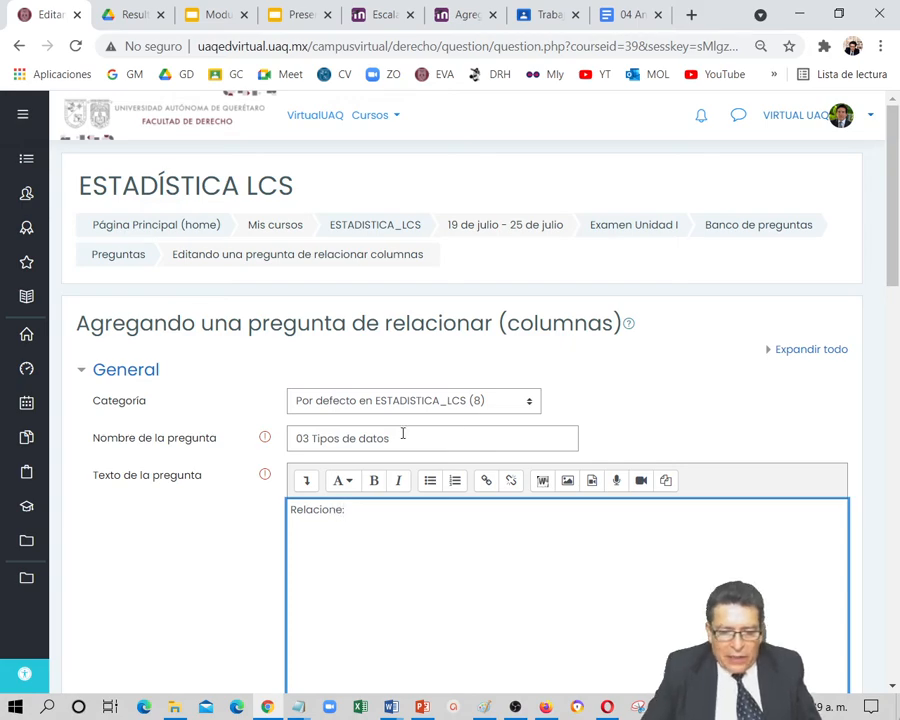
scroll(403, 433, "down", 5)
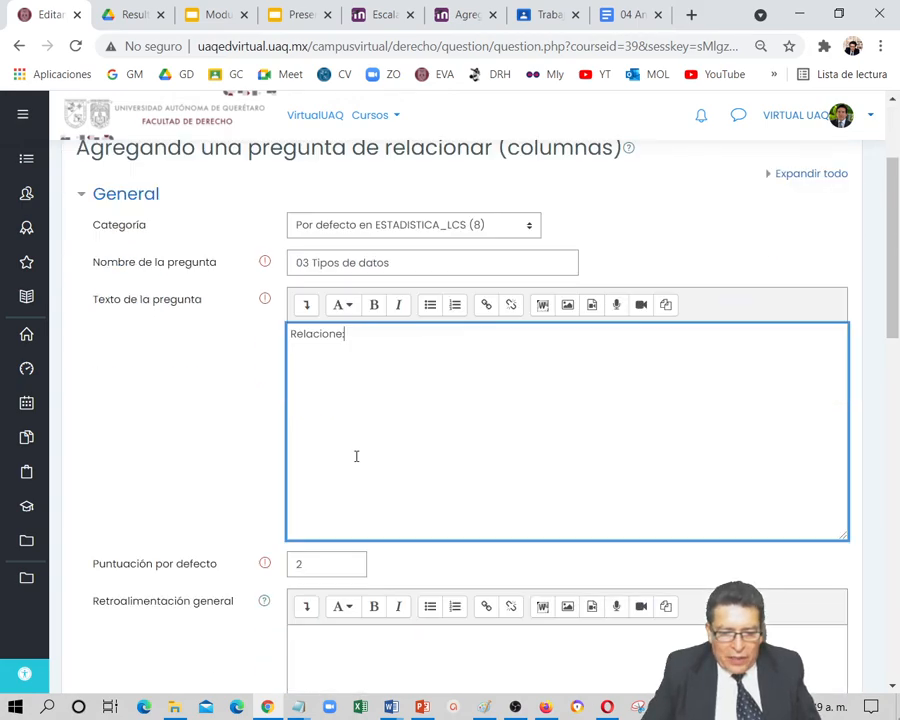
Enter "Son aquellos datos que se caracterizan por solo tener dos posibilidades de respuesta" as Pregunta 1, with the answer "Binomiales"
scroll(370, 495, "down", 3)
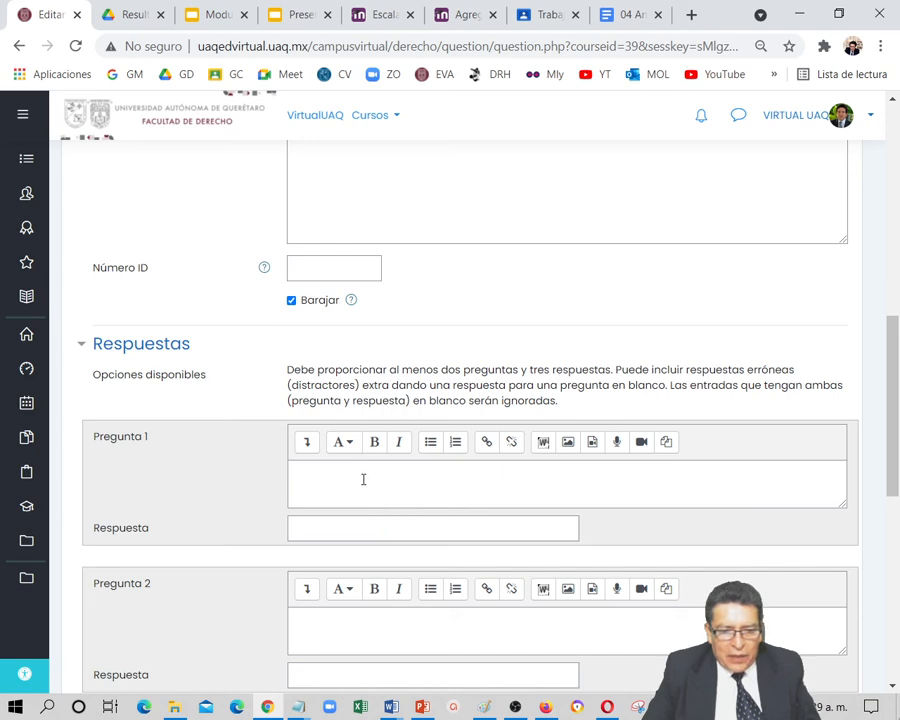
left_click(364, 479)
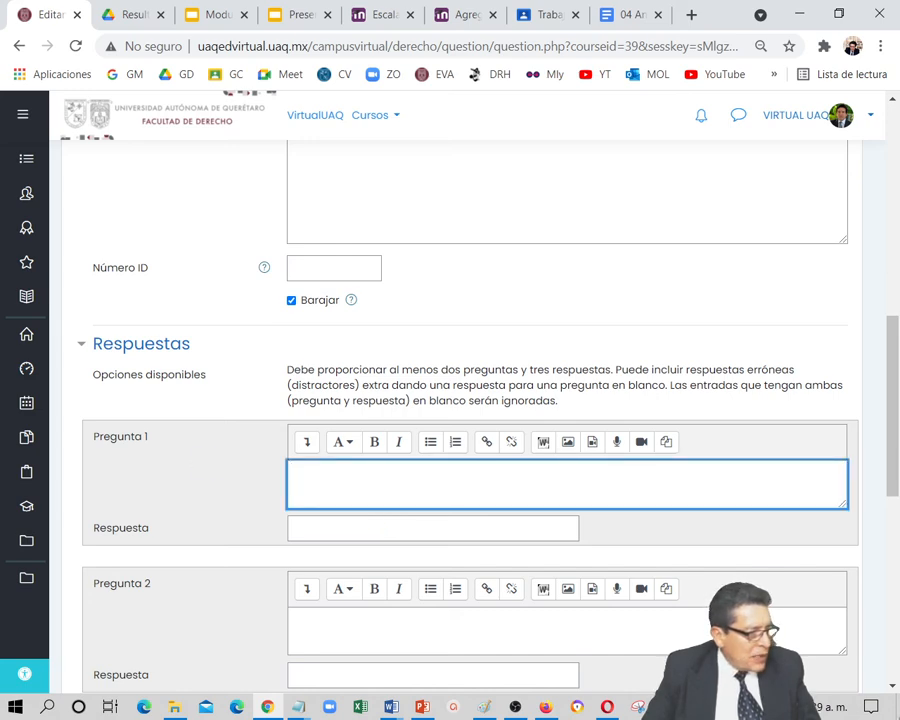
key("alt+Tab")
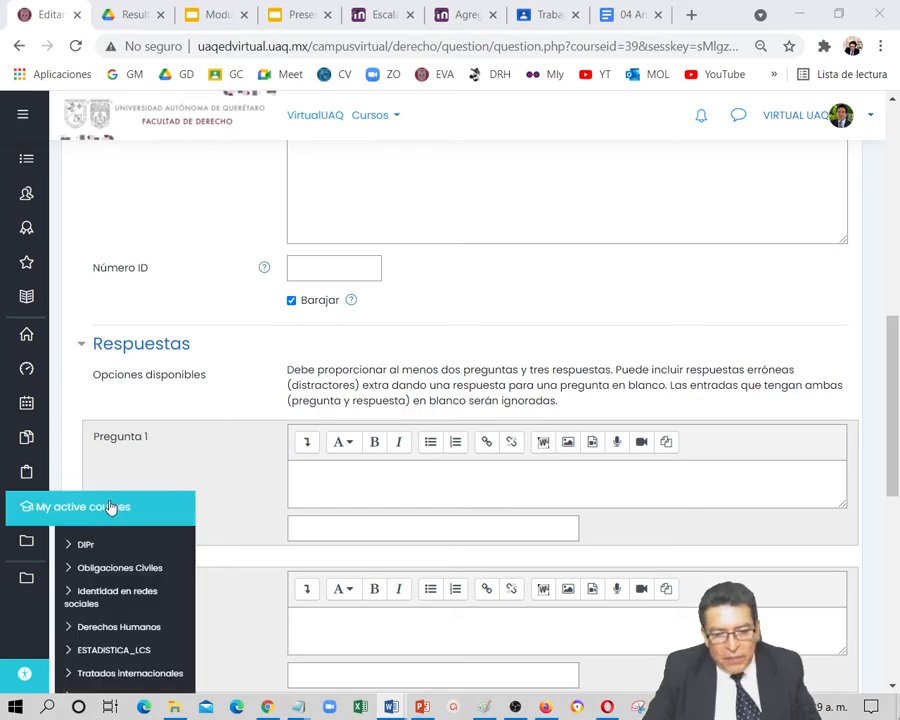
left_click(422, 482)
type("Son aquellos datos que se caracterizan por solo tener dos posibilidades de respuesta")
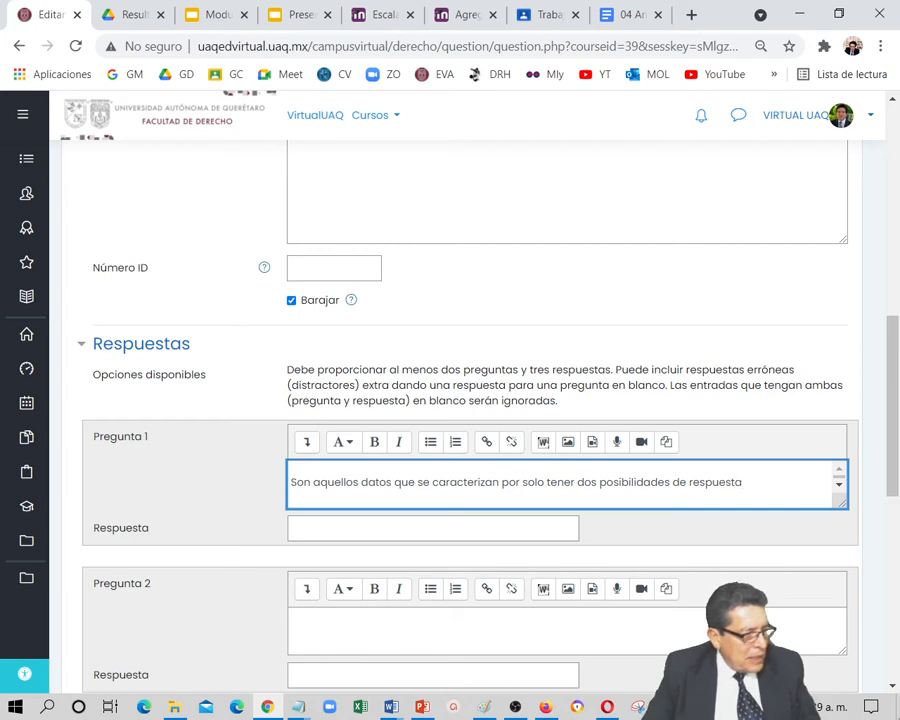
key("alt+Tab")
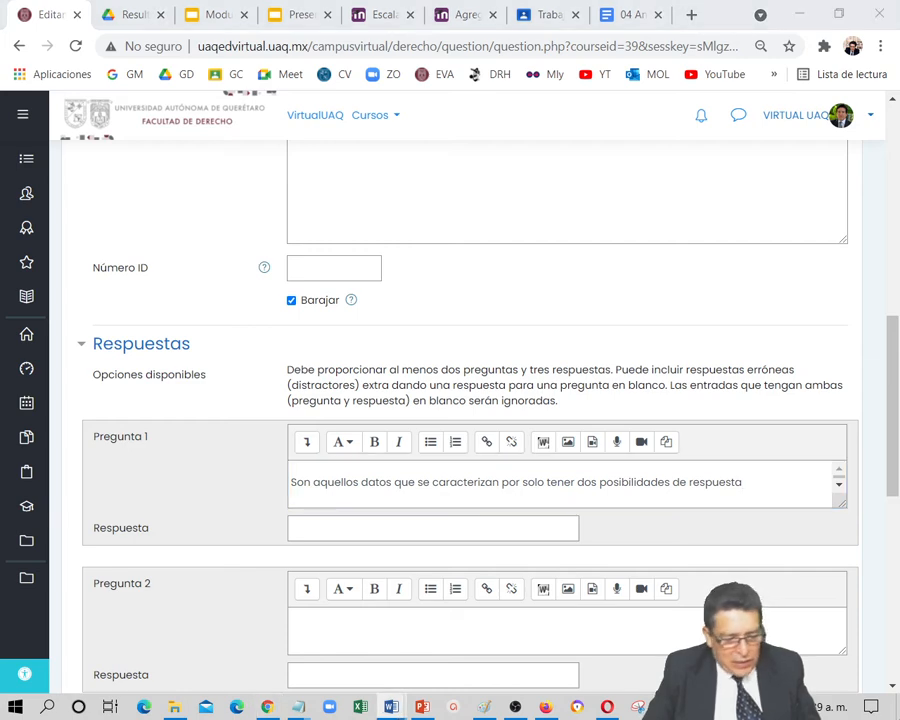
left_click(336, 522)
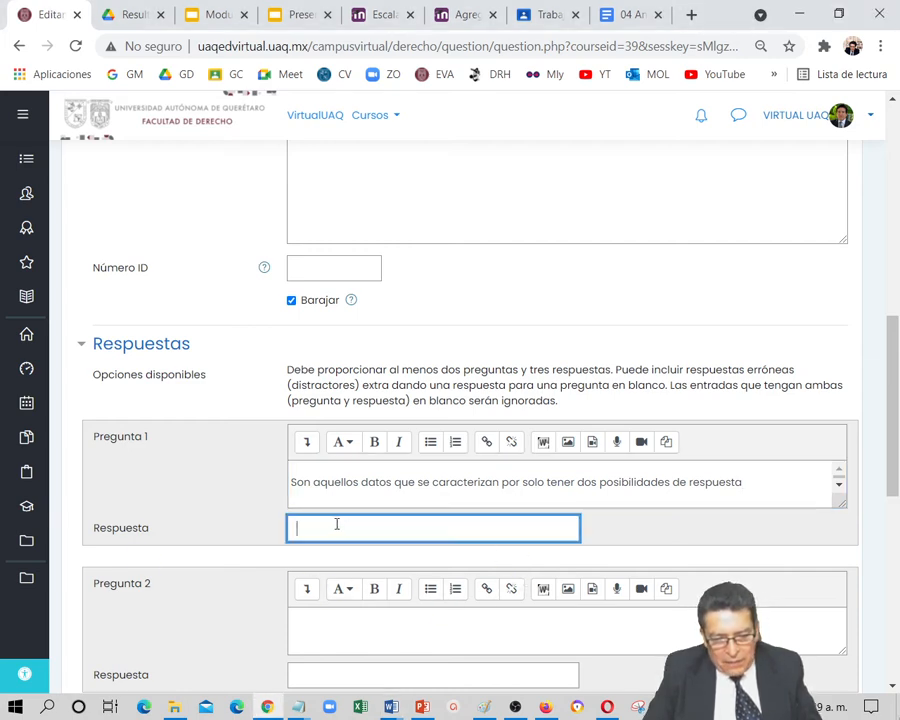
type("Binomiales")
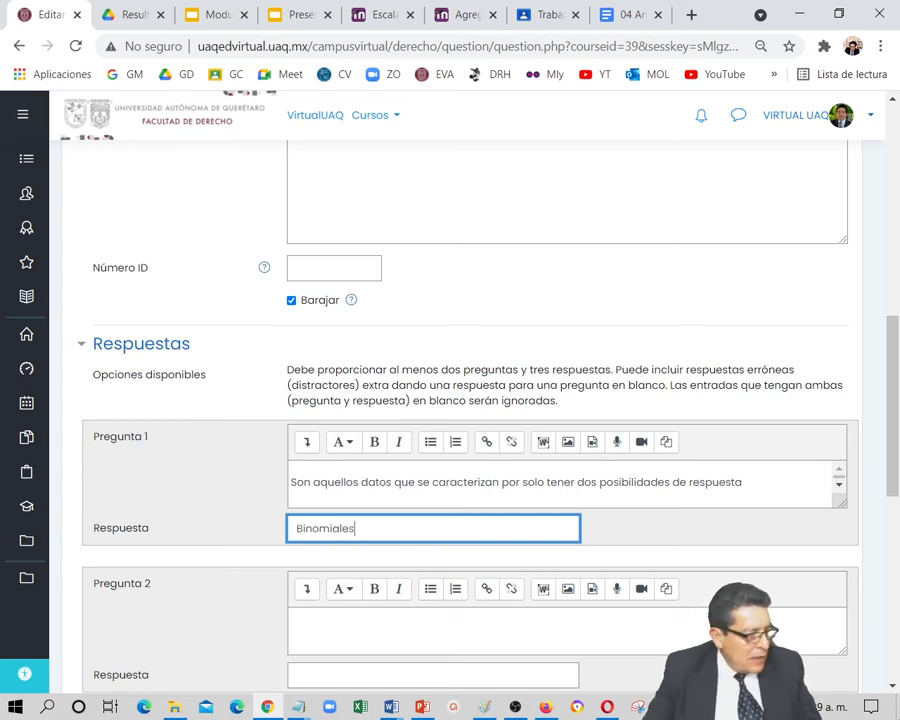
Enter the definition ending in "por algún criterio que sea diferente del alfabético" as Pregunta 2, with the answer "Nominales"
key("alt+Tab")
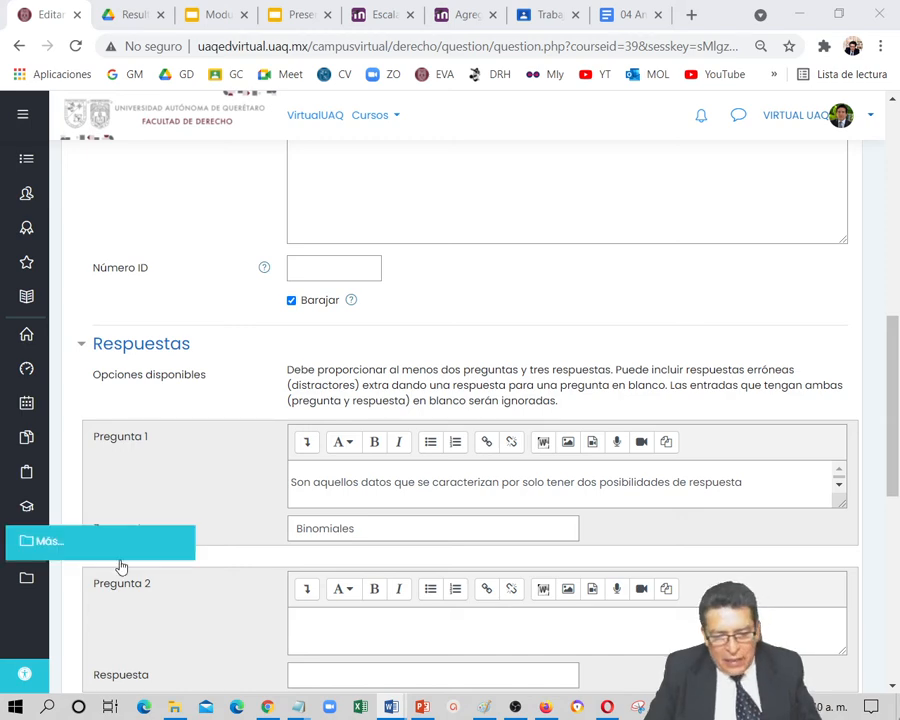
left_click(334, 643)
type("por algún criterio que sea diferente del alfabético")
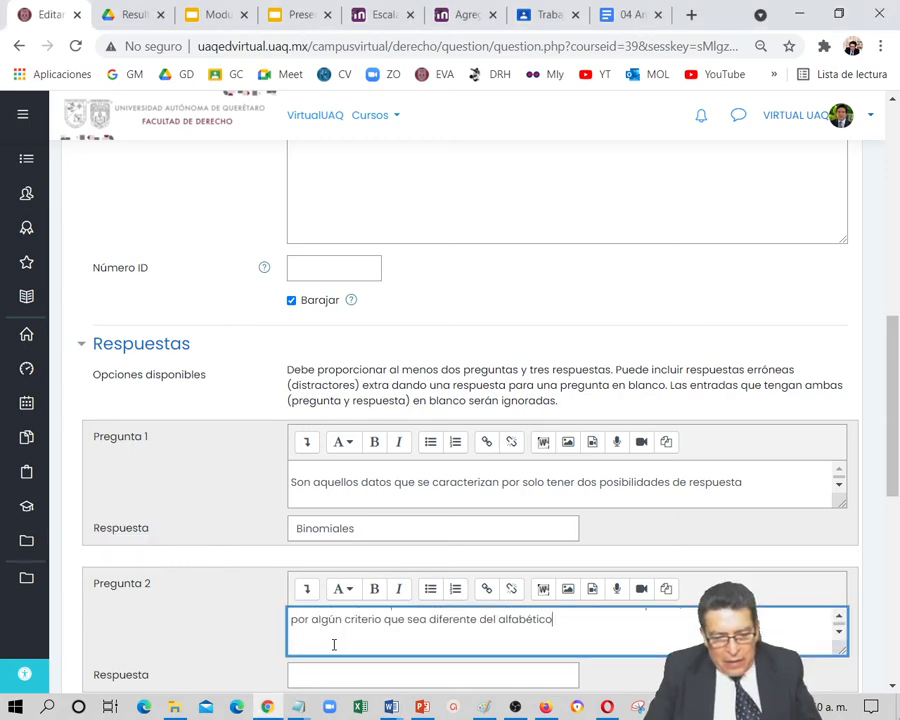
key("alt+Tab")
key("alt+Tab")
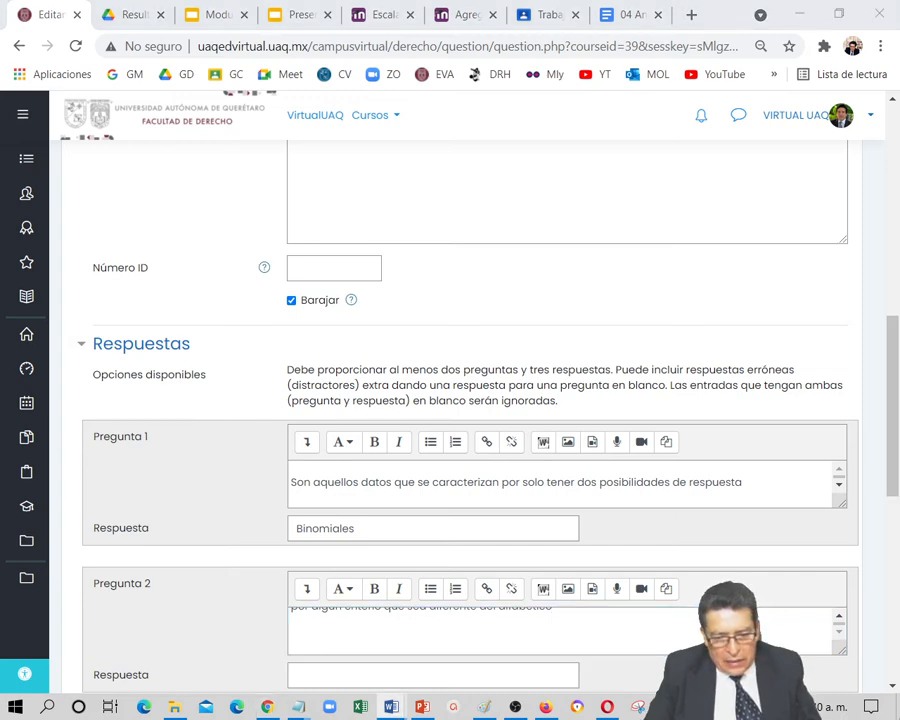
left_click(367, 679)
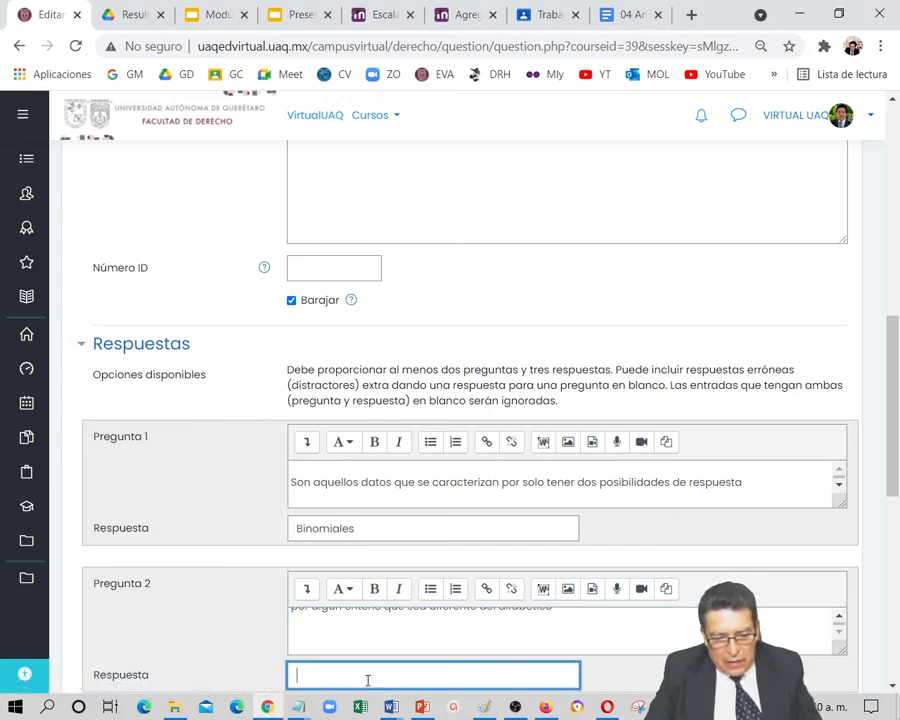
type("Nominales")
Enter "Son datos nominales donde es posible establecer un orden o donde está intrínsecamente establecido." as Pregunta 3, with the answer "Ordinales"
scroll(367, 679, "down", 3)
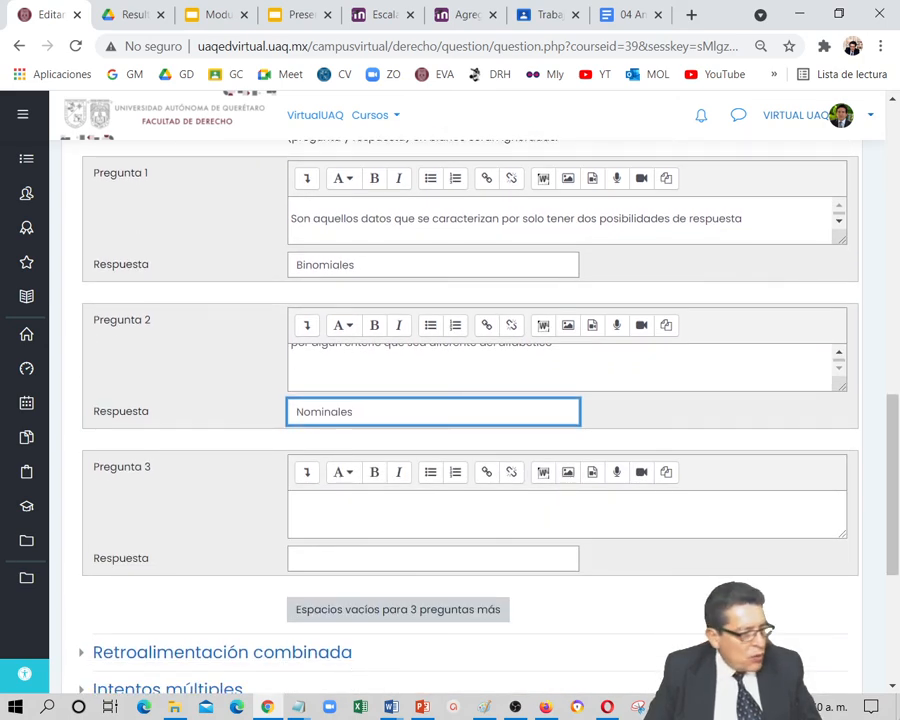
key("alt+Tab")
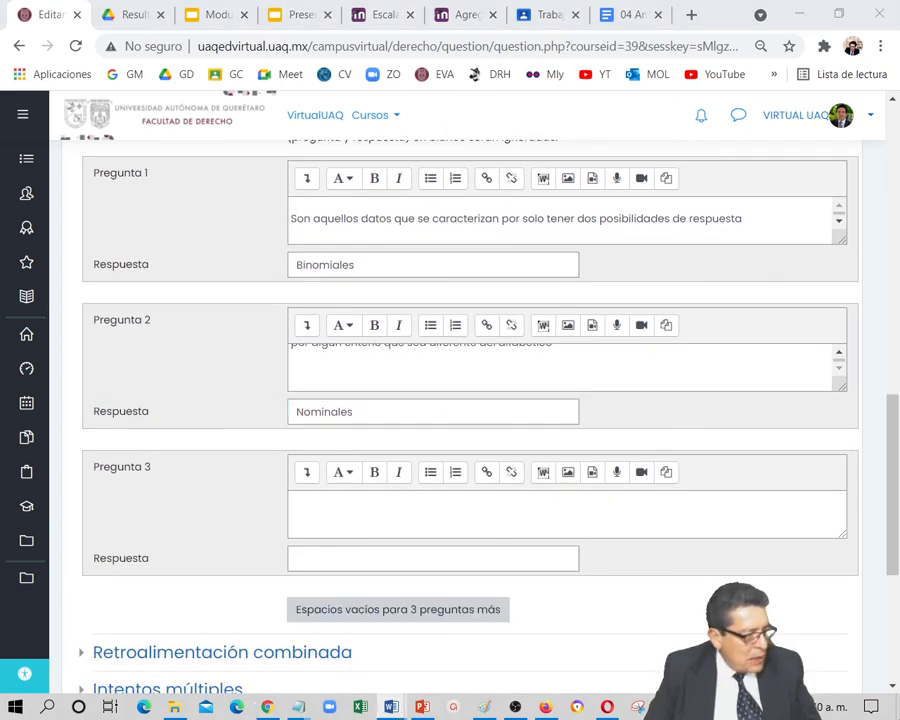
left_click(456, 517)
type("Son datos nominales donde es posible establecer un orden o donde está intrínsecamente establecido.")
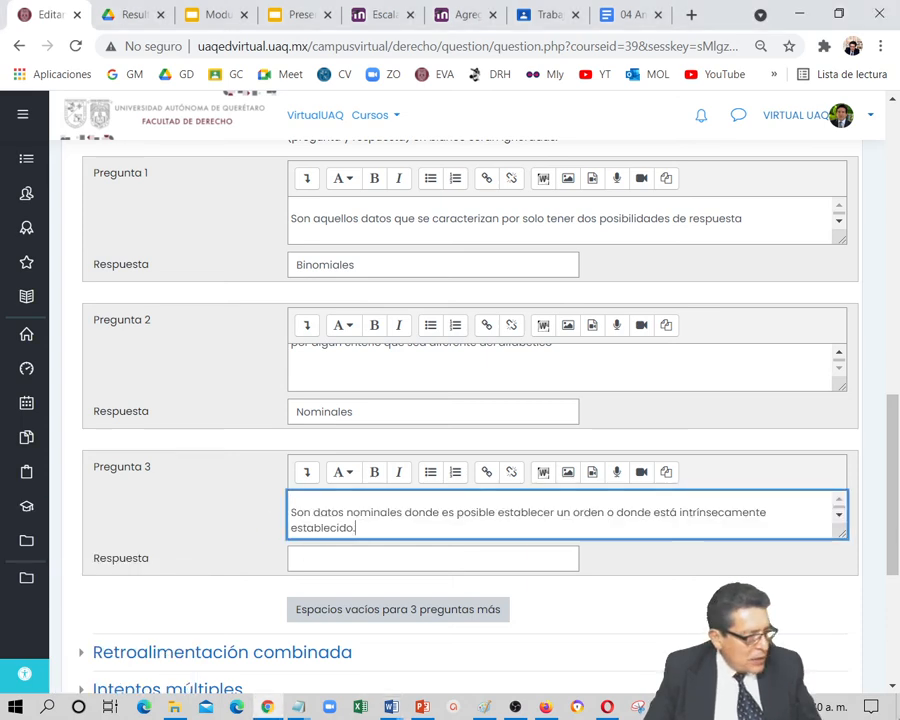
key("alt+Tab")
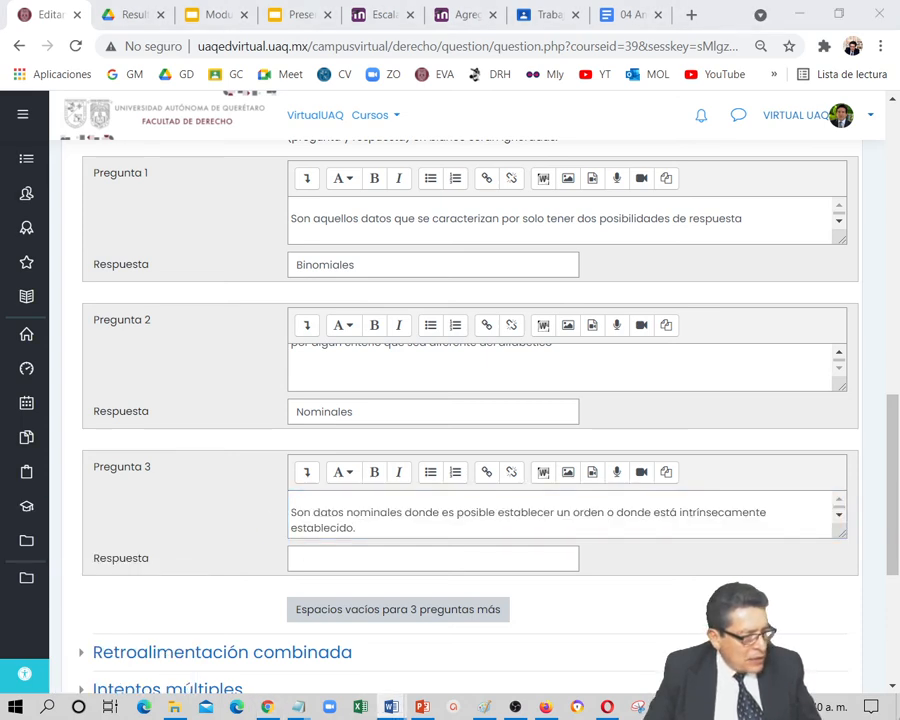
left_click(396, 566)
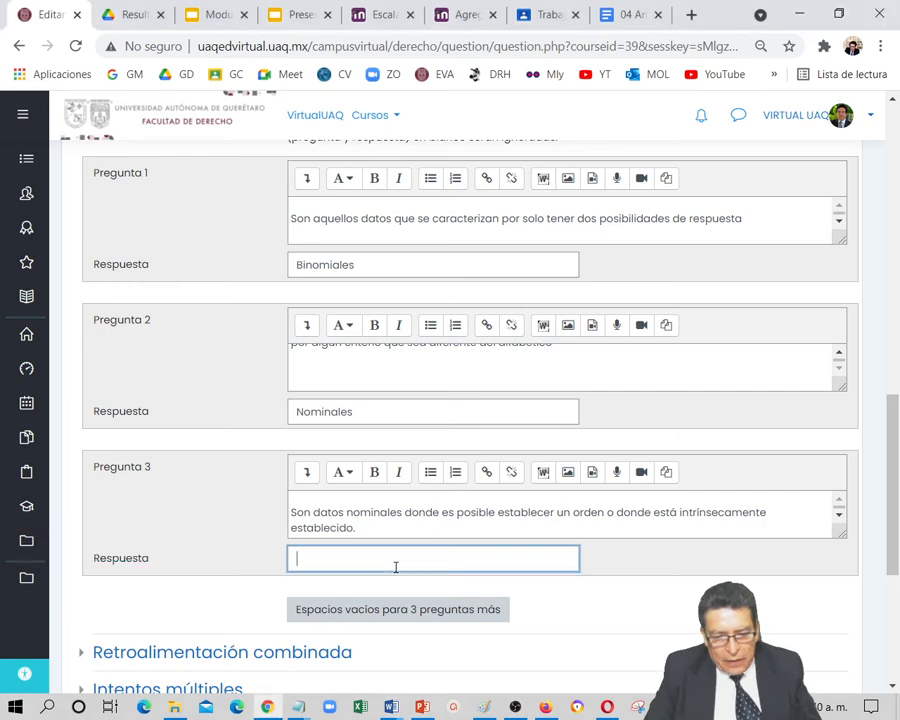
type("Ordinales")
Save the matching question "03 Tipos de datos" to the exam
scroll(500, 616, "down", 2)
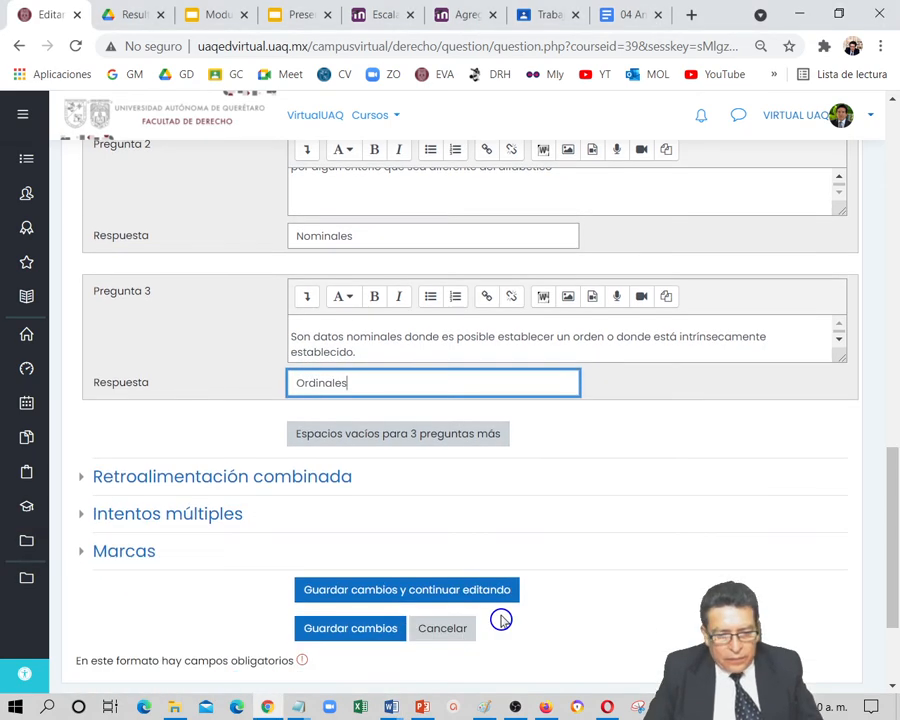
scroll(501, 620, "down", 1)
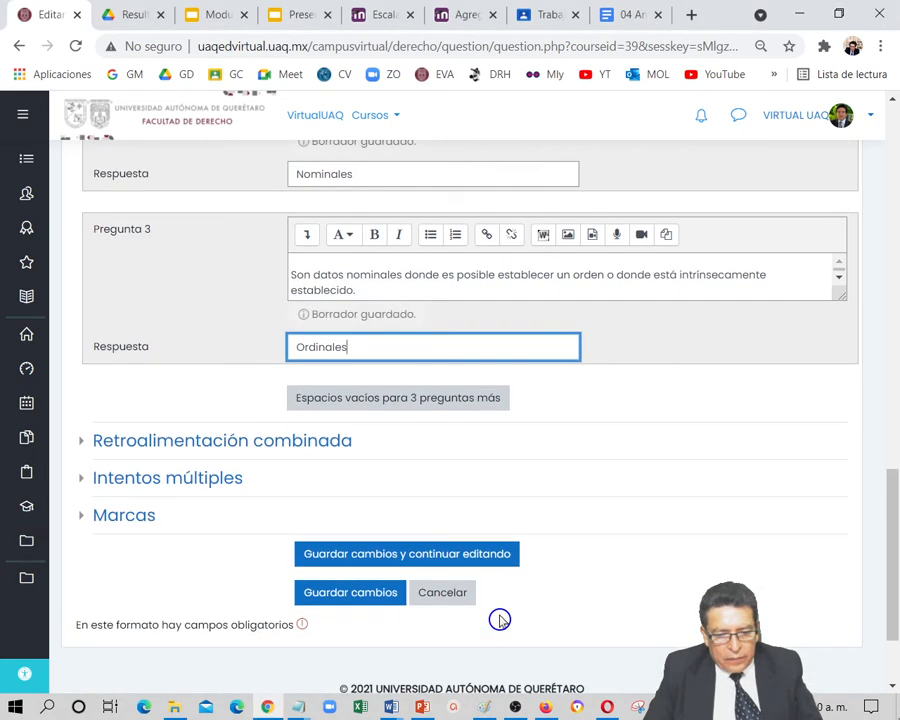
left_click(352, 597)
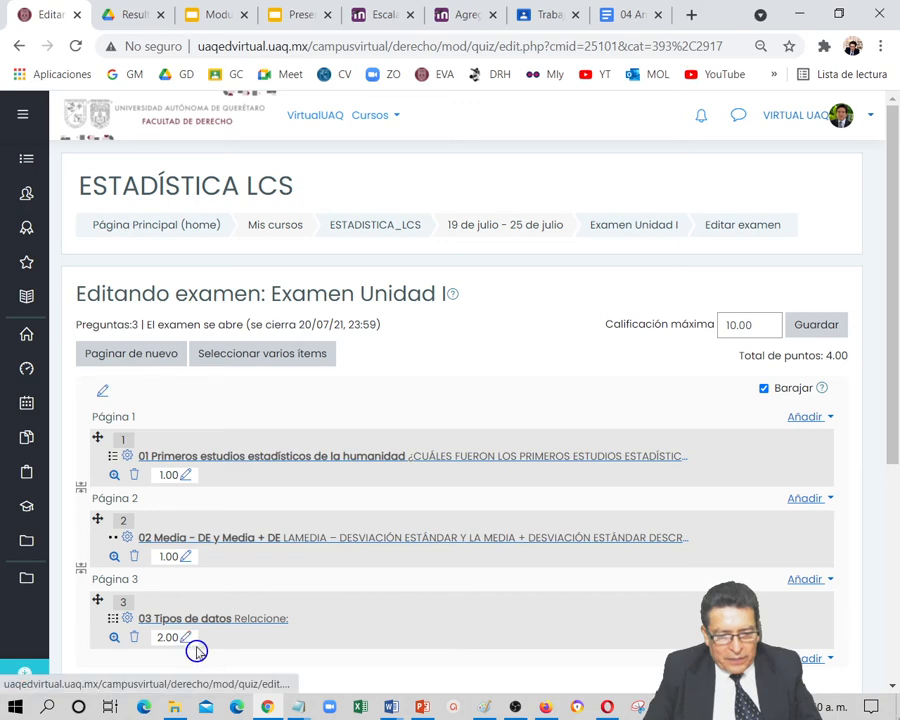
Add a new question of type "Seleccionar palabras faltantes" at the end of the exam
scroll(350, 636, "down", 1)
scroll(350, 636, "down", 1)
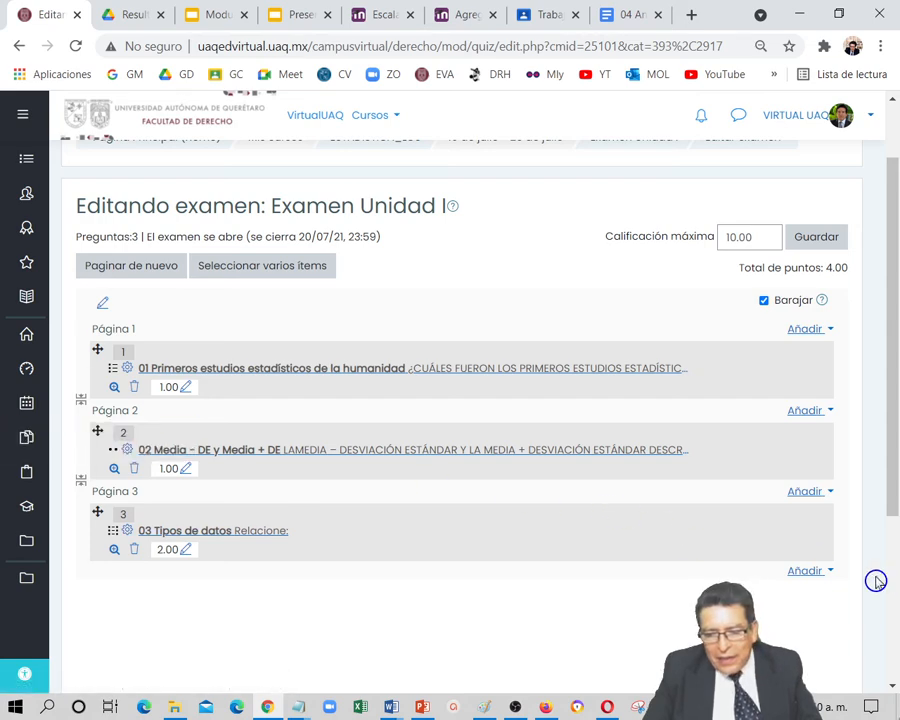
left_click(806, 572)
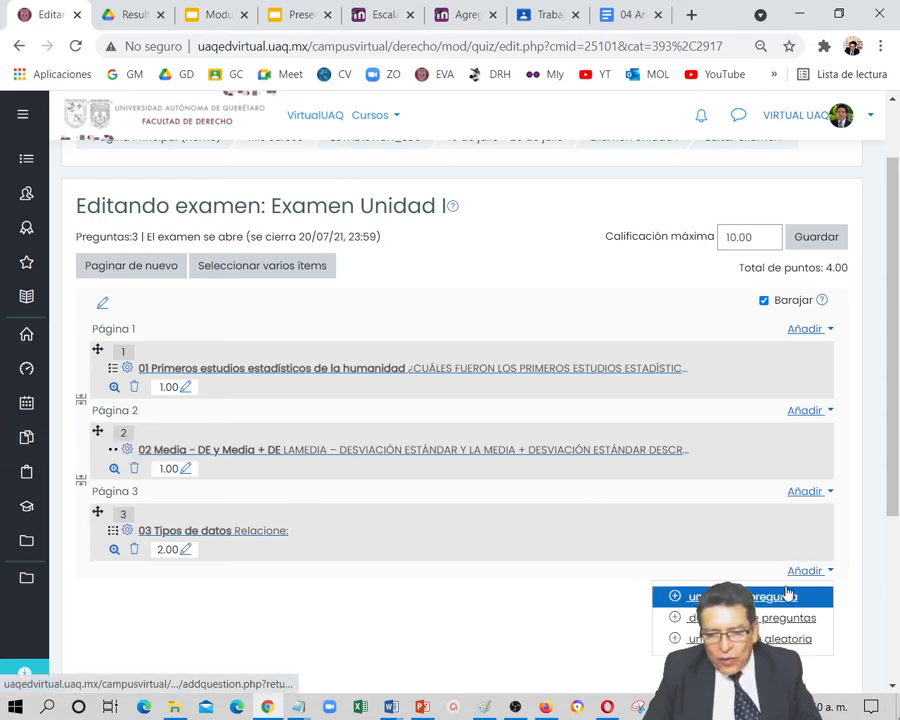
left_click(781, 600)
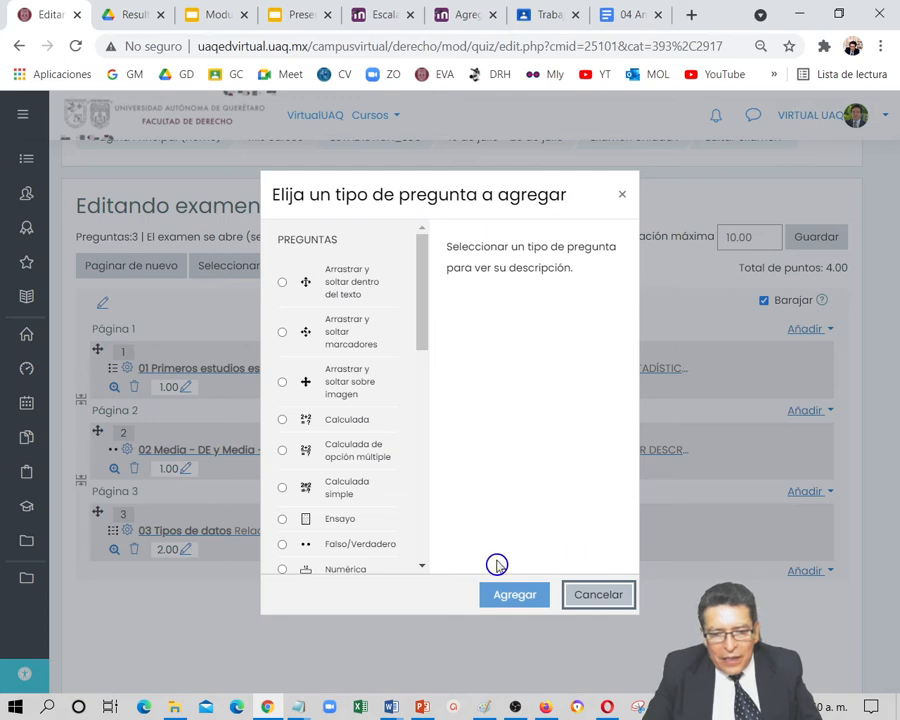
scroll(424, 568, "down", 2)
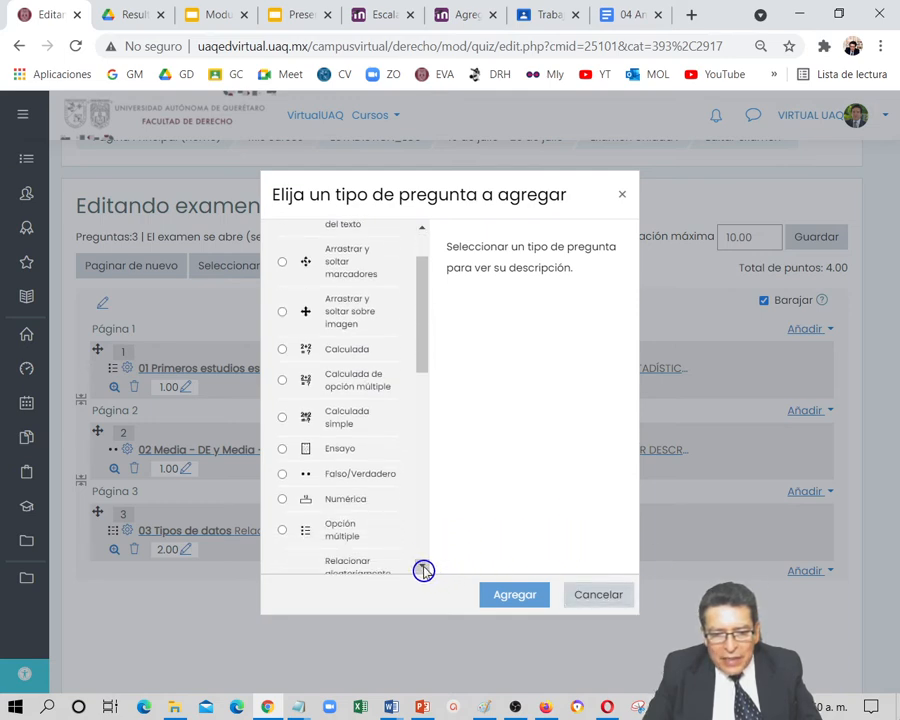
scroll(423, 570, "down", 4)
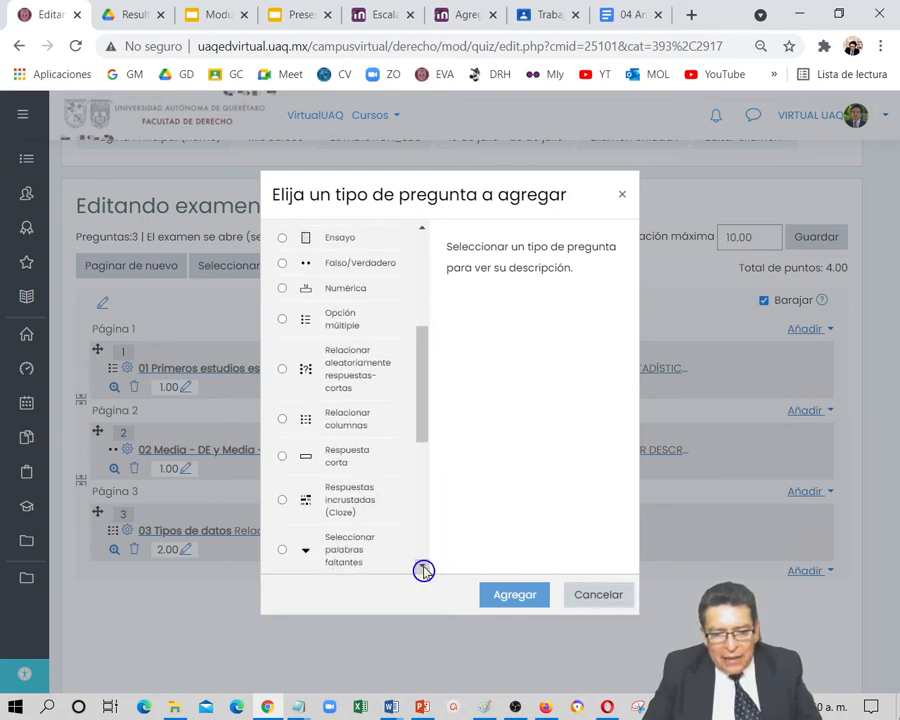
left_click(346, 487)
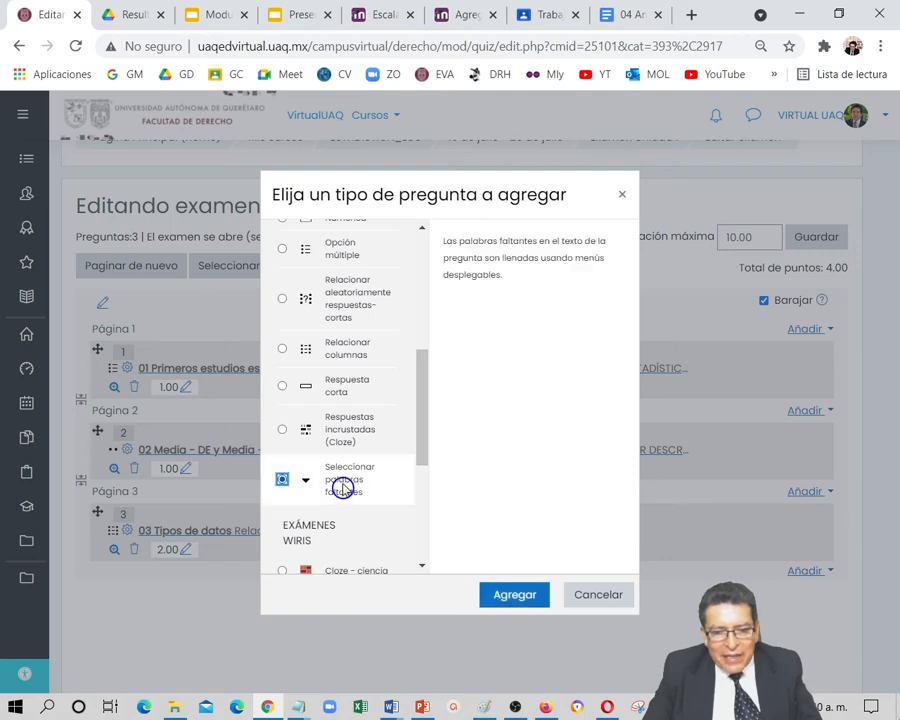
left_click(511, 597)
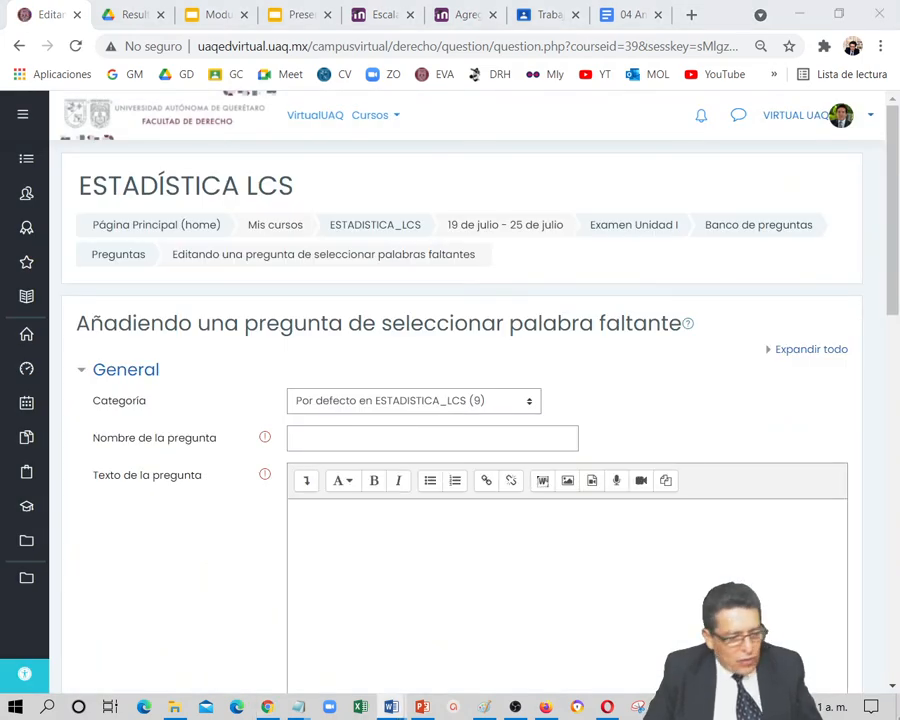
Name the question "04 Dispersión" and enter the text "[[3]] de la [[1]] de las [[2]] que tienen los [[4]] respecto de su media"
left_click(363, 446)
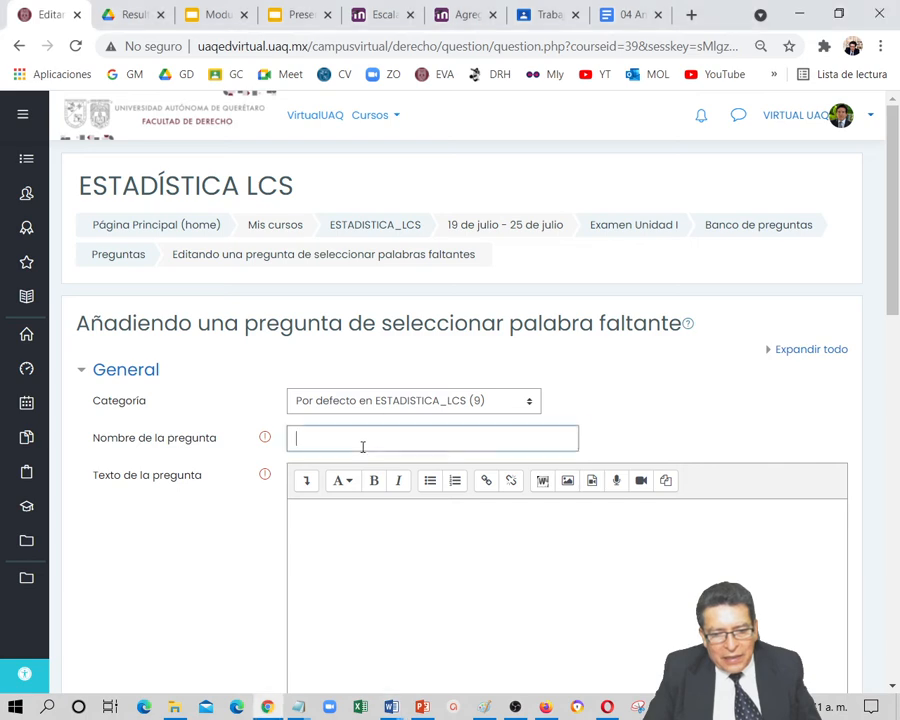
type("04 Dispersión")
key("alt+Tab")
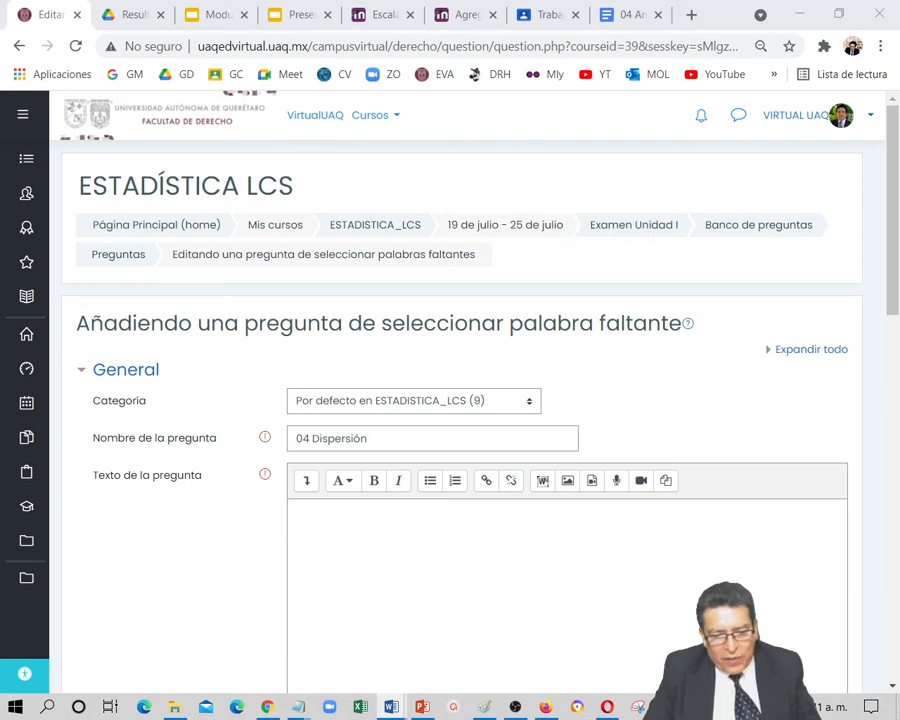
left_click(330, 543)
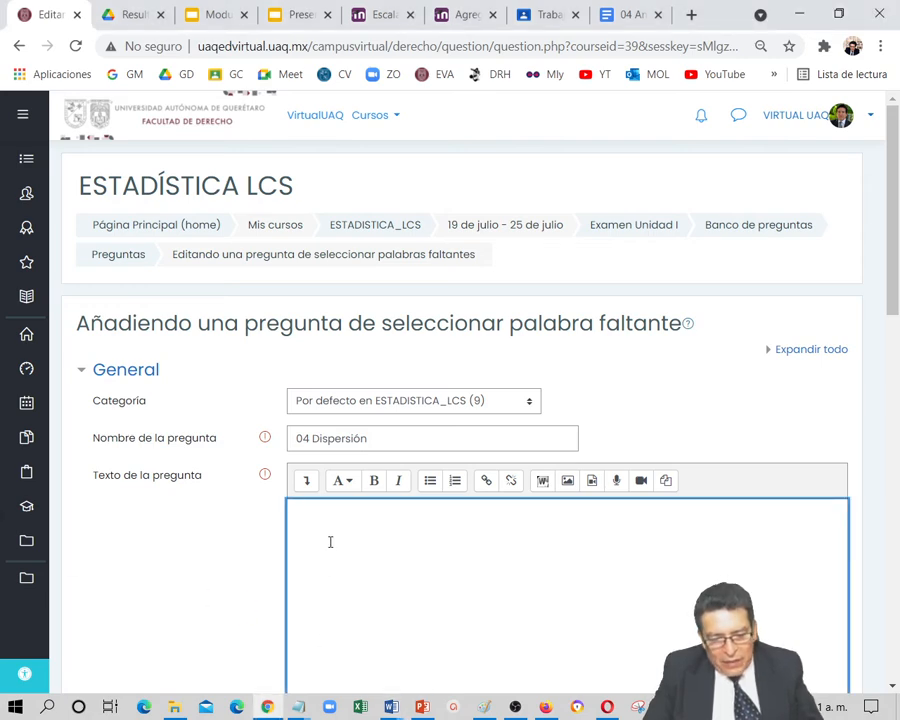
type("[[3]] de la [[1]] de las [[2]] que tienen los [[4]] respecto de su media")
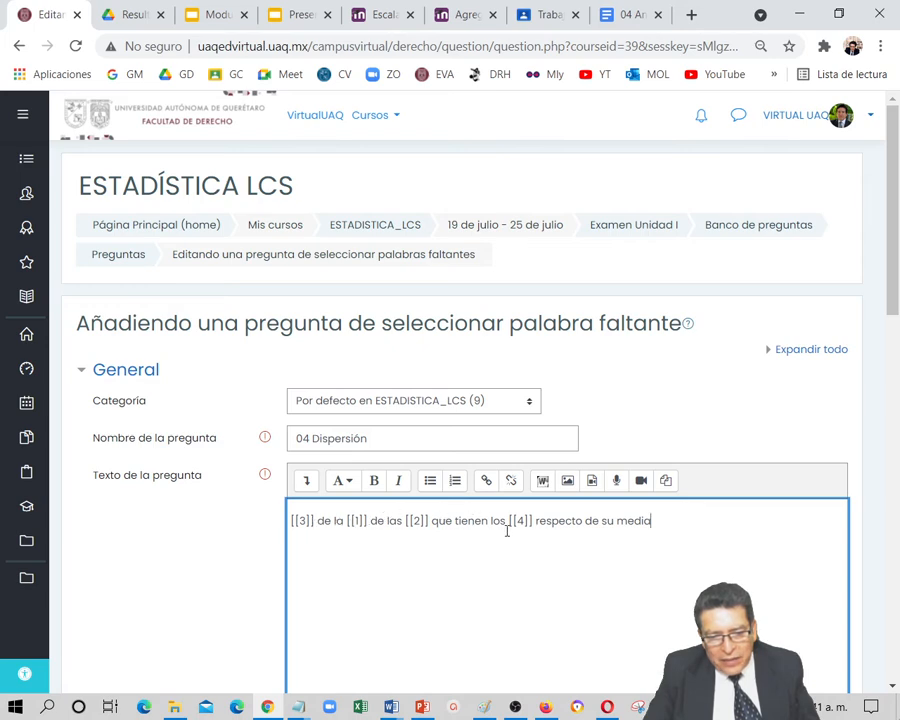
Enter "media" as the answer for Opción [[1]] and "distancias" for Opción [[2]]
scroll(405, 596, "down", 5)
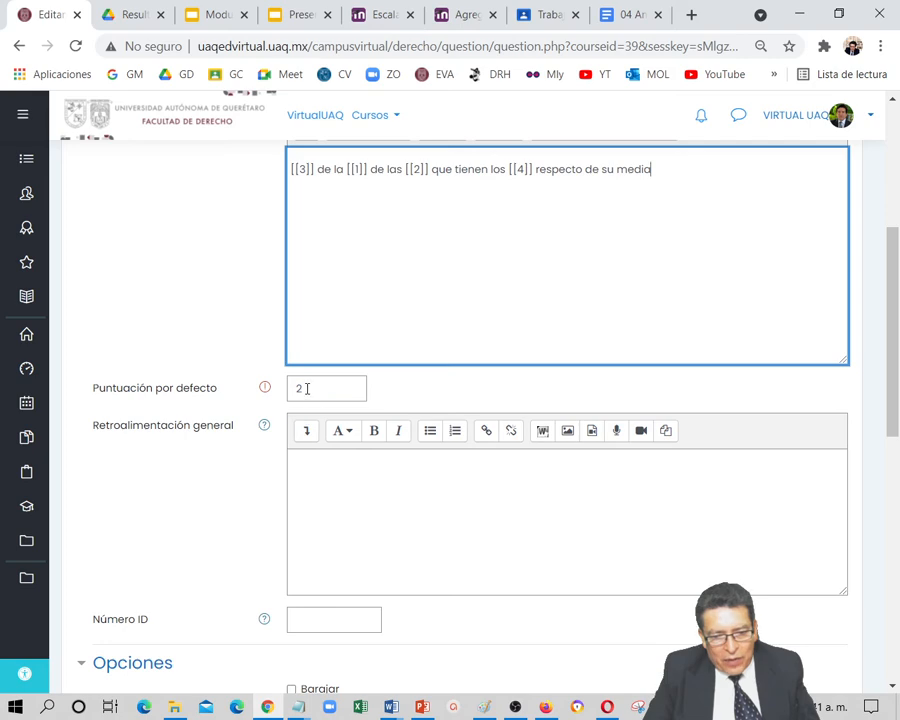
scroll(355, 578, "down", 3)
scroll(363, 587, "down", 1)
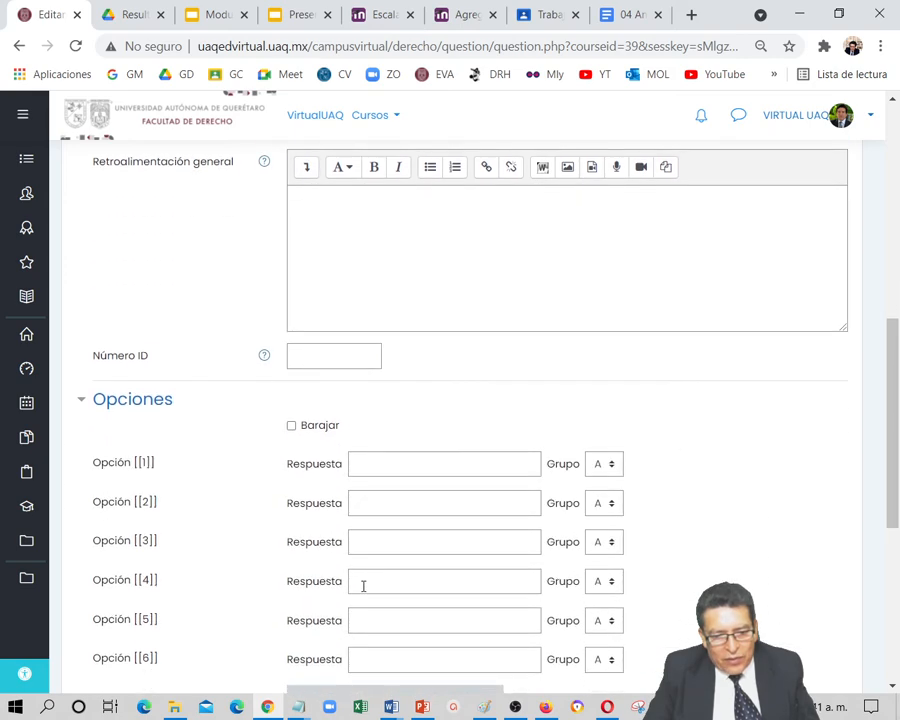
left_click(373, 465)
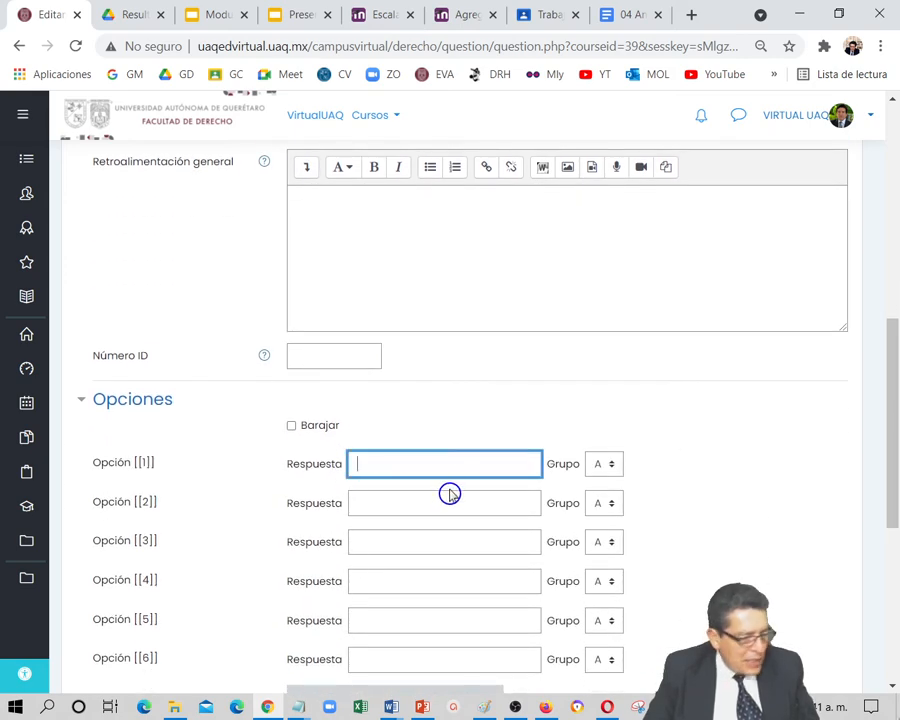
type("medio")
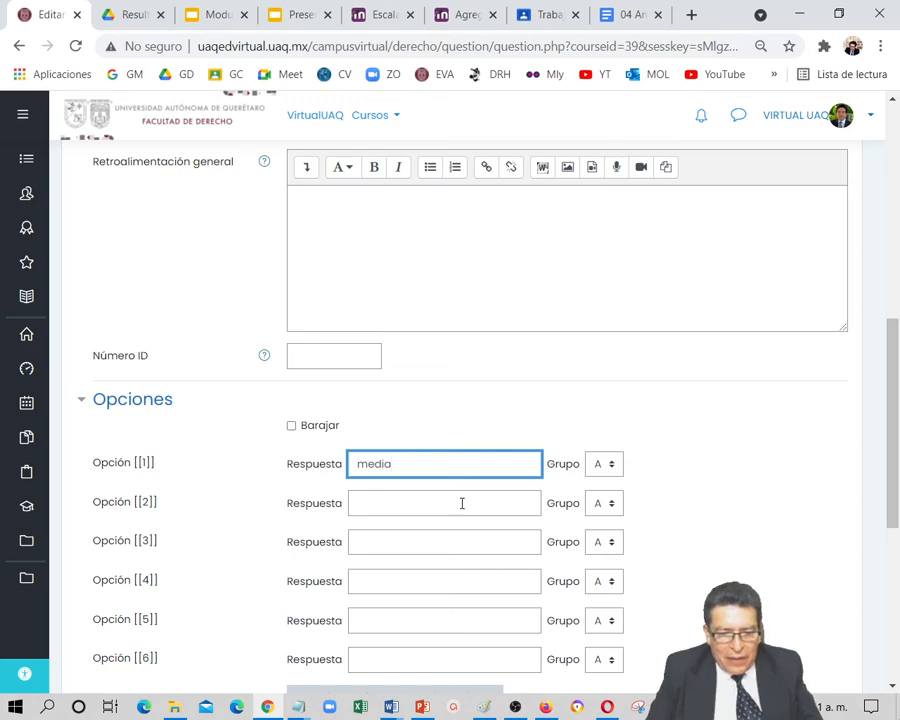
key("BackSpace")
type("a")
left_click(412, 503)
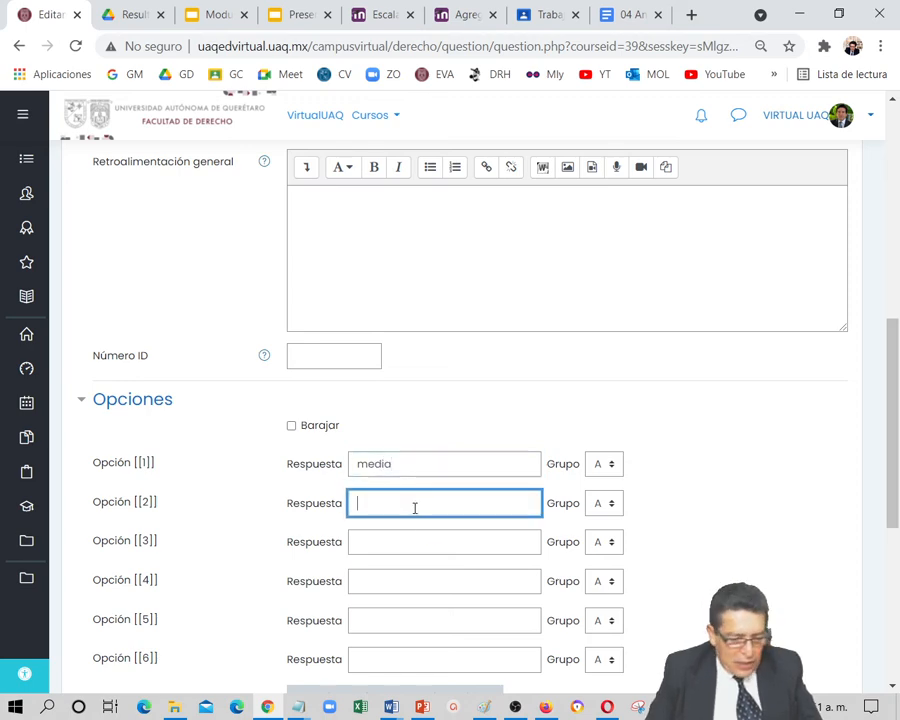
type("distancia")
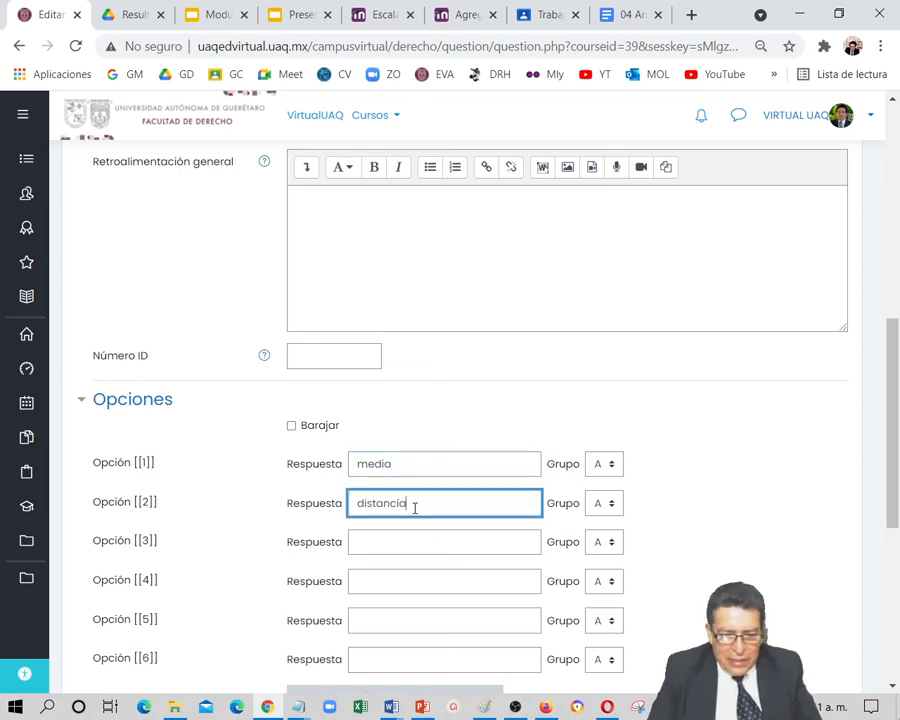
type("s")
Enter "informa" as the answer for Opción [[3]] and "datos" for Opción [[4]]
left_click(375, 537)
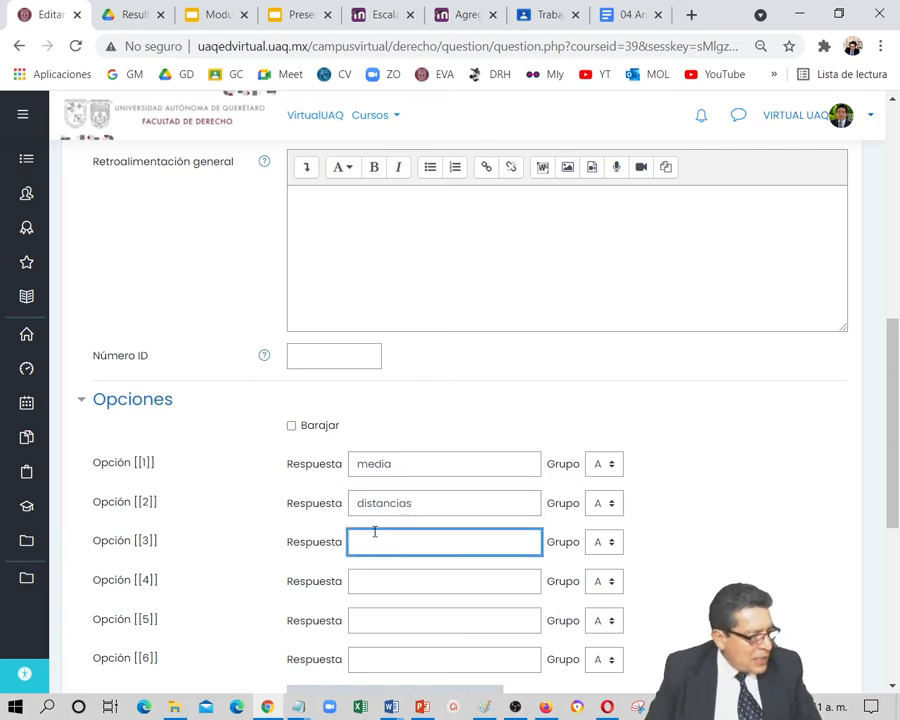
type("informa")
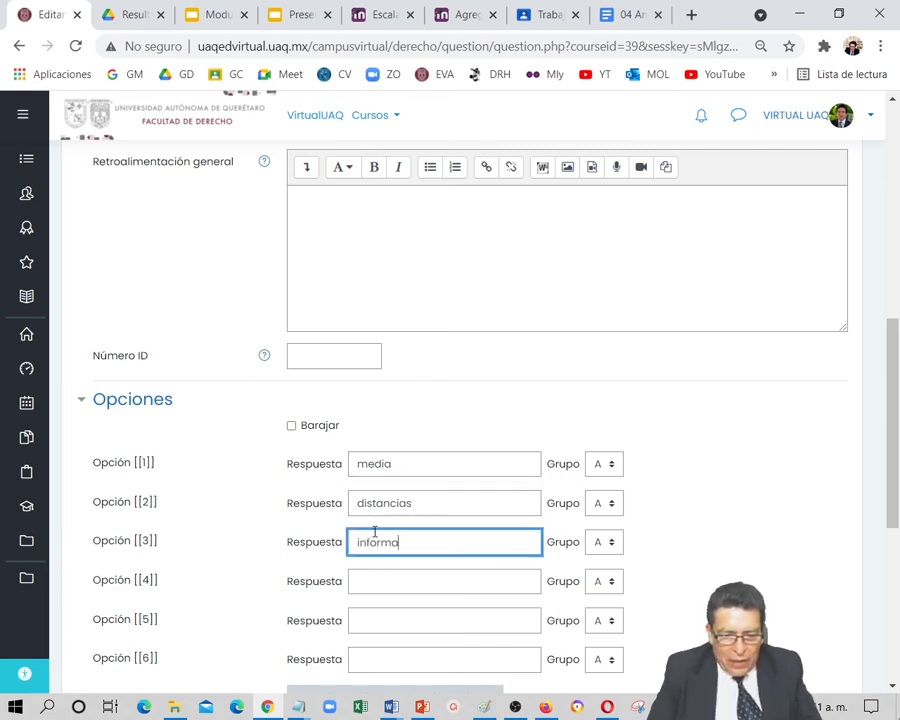
left_click(376, 580)
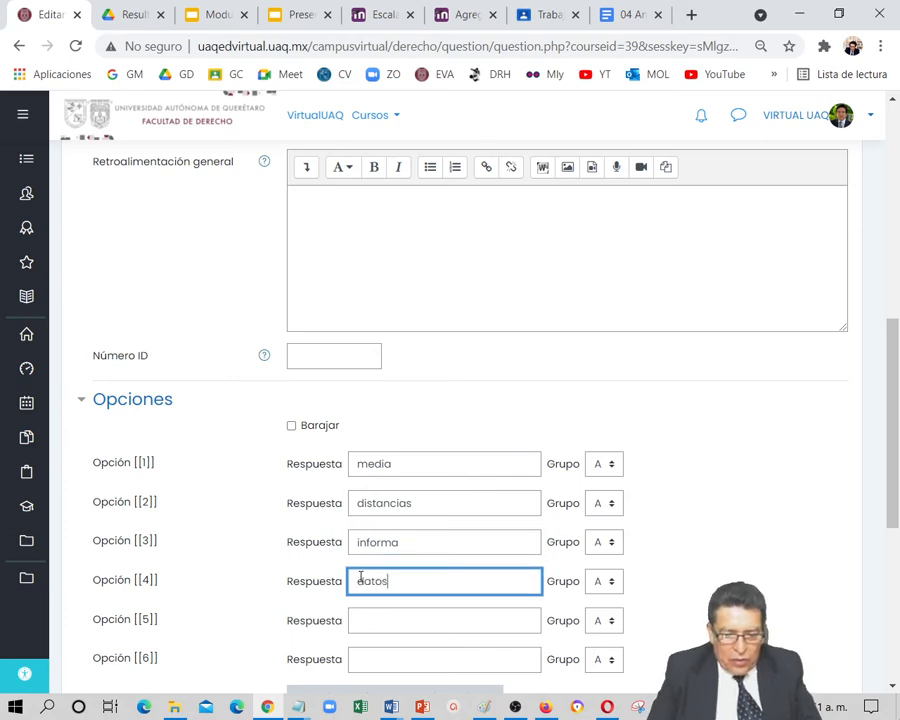
Save the missing-words question "04 Dispersión" to the exam
scroll(348, 602, "down", 3)
scroll(342, 622, "down", 2)
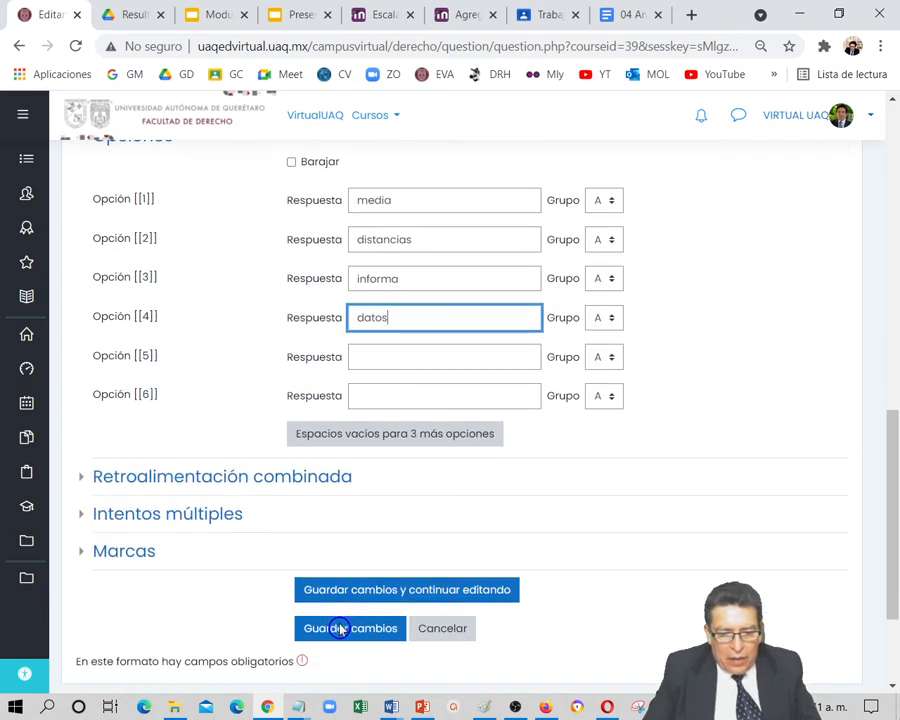
left_click(340, 628)
left_click(358, 636)
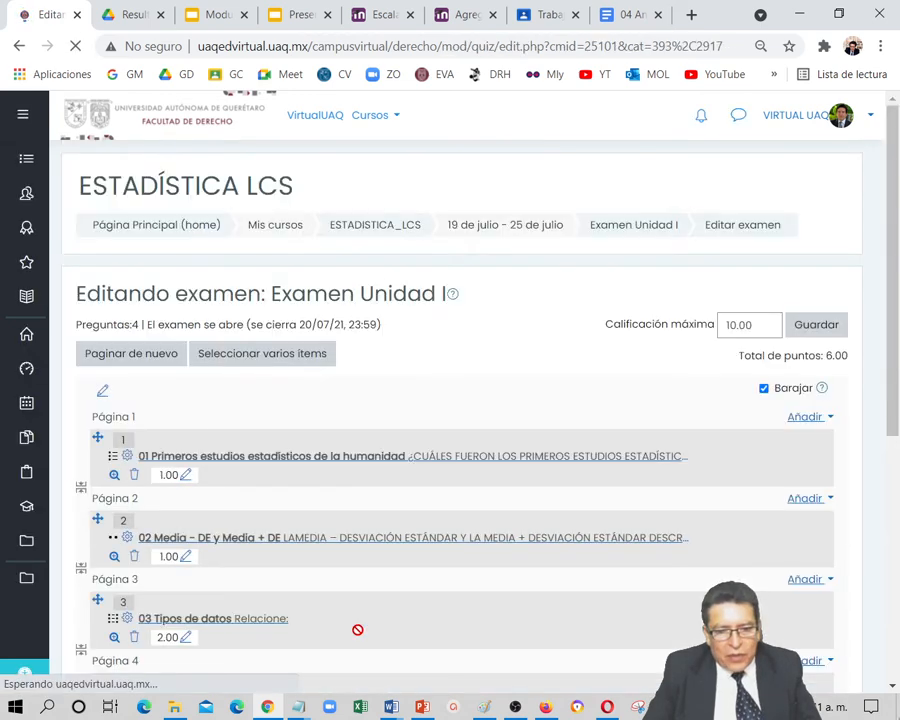
scroll(256, 622, "down", 3)
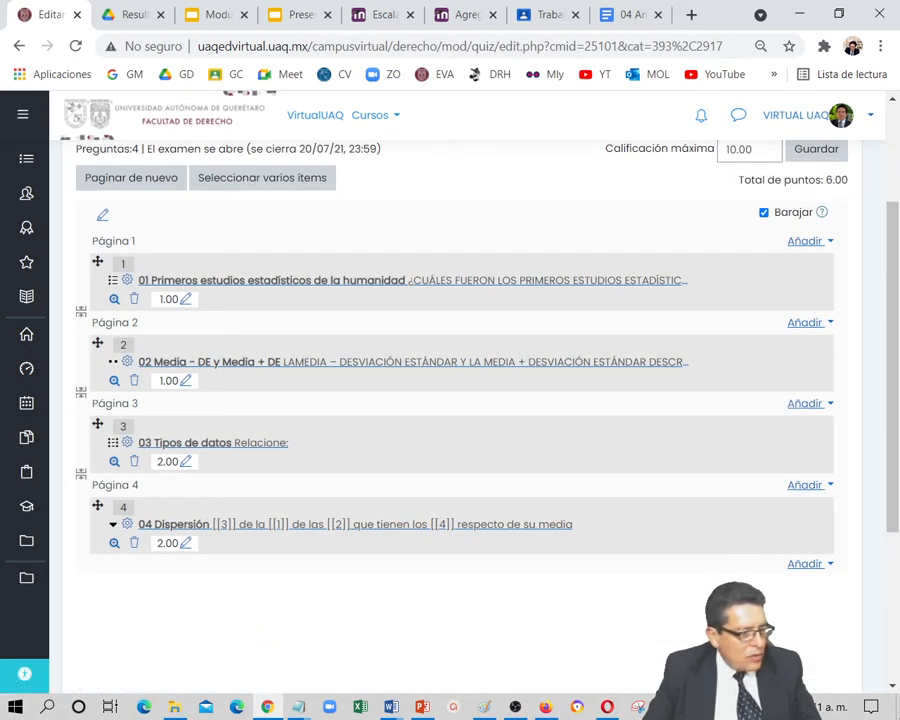
Add a new question of type "Numérica" after the last question of the exam
key("alt+Tab")
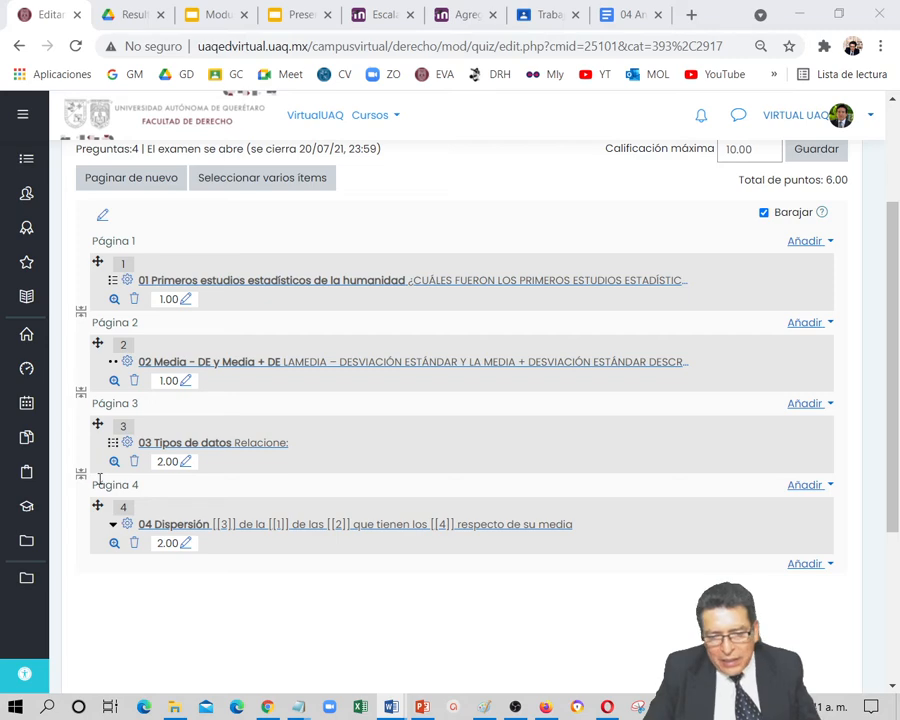
left_click(811, 565)
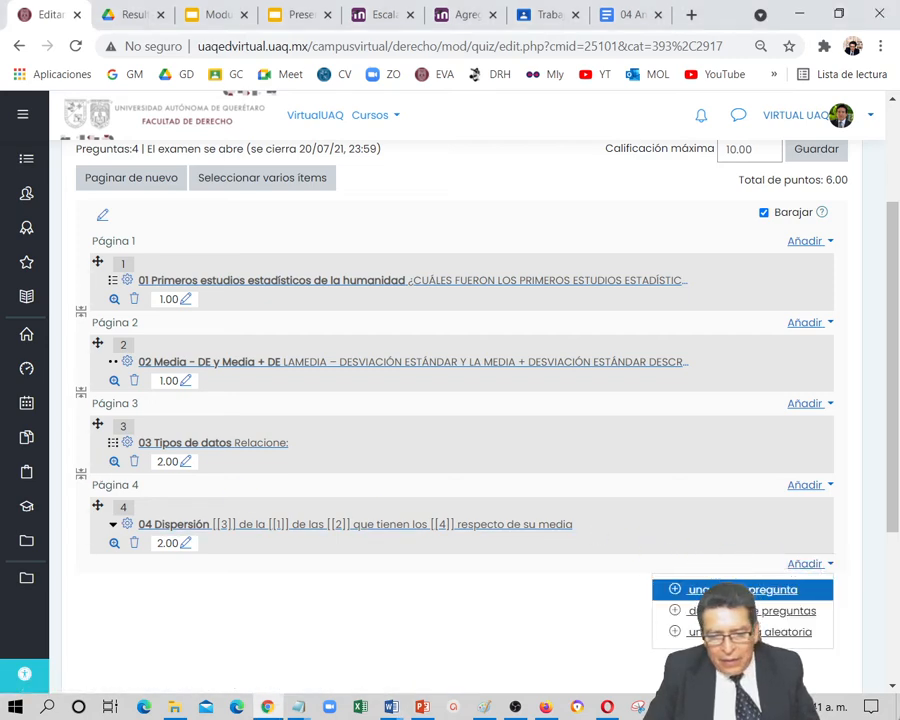
left_click(705, 589)
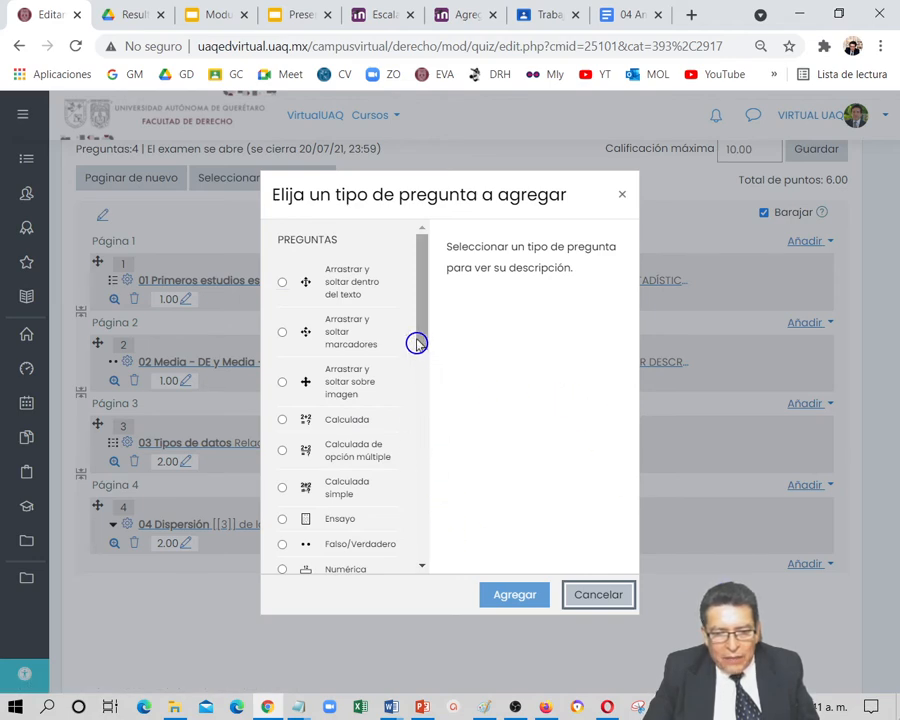
left_click_drag(418, 342, 420, 396)
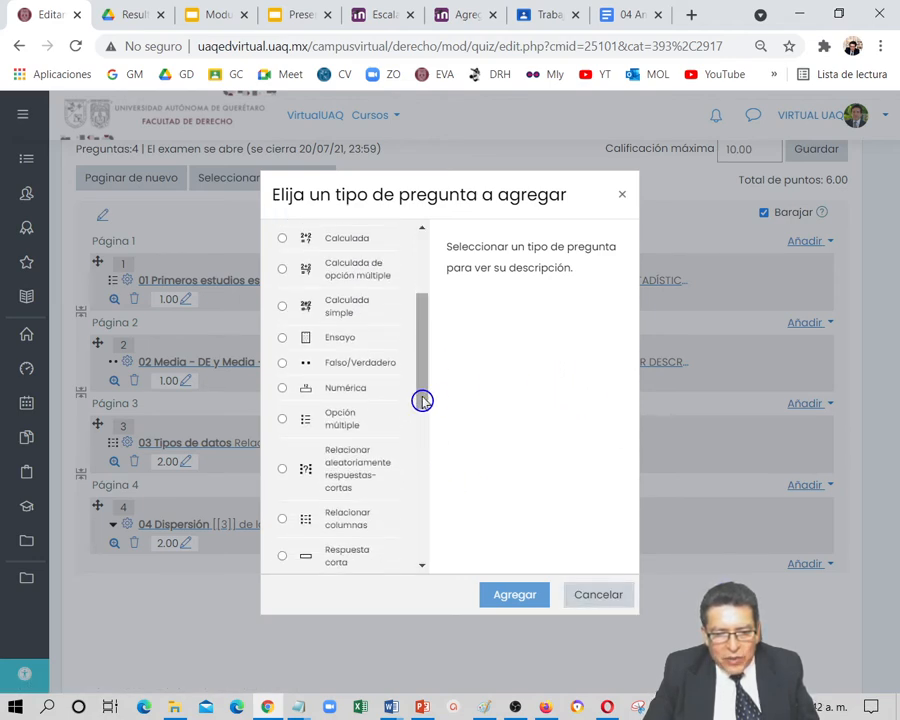
left_click(330, 388)
left_click(516, 604)
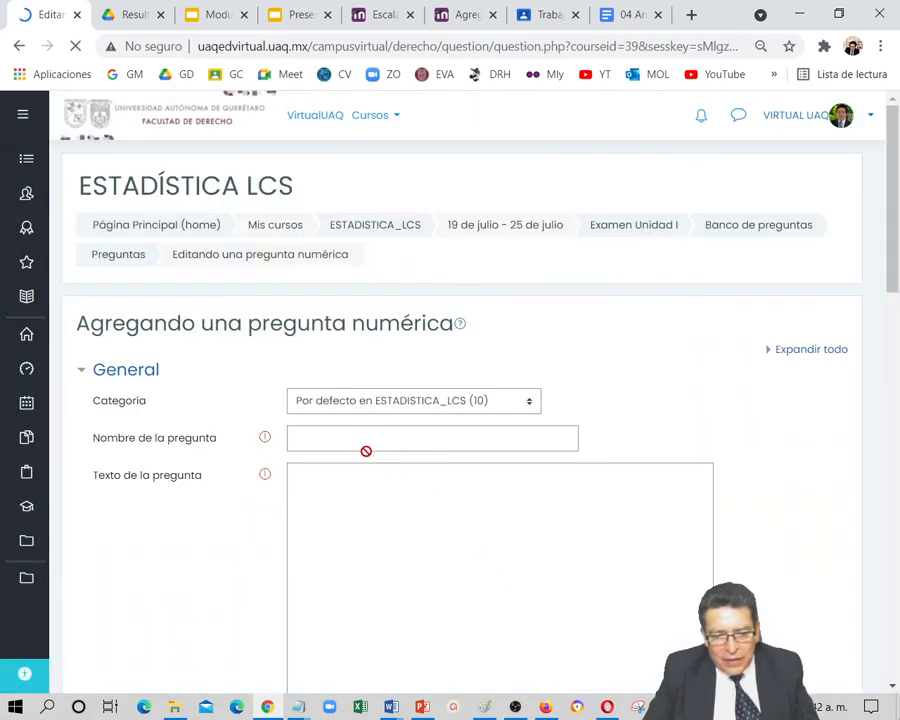
Name the question "05 Desviación estándar" and enter its text asking for the standard deviation of criminology students' ages between 17 and 23 años
left_click(328, 440)
type("05 Desviación estándar")
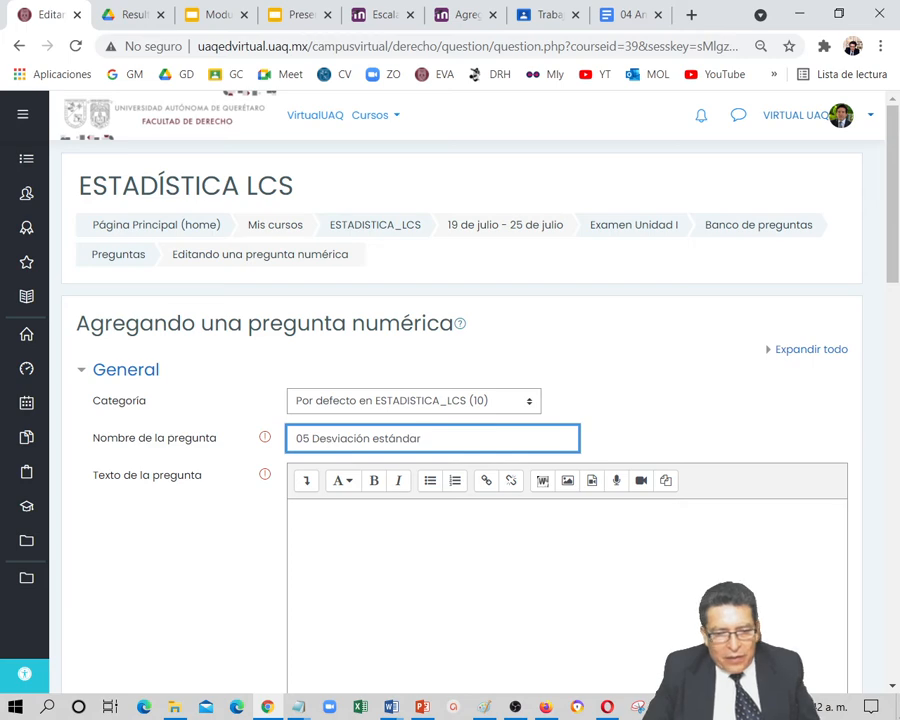
key("alt+Tab")
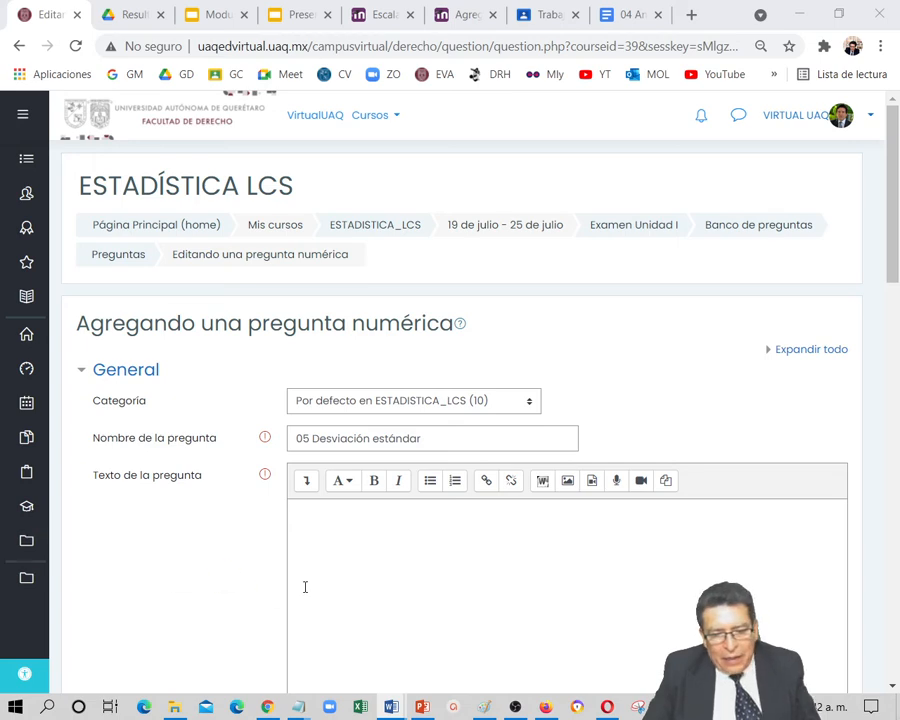
left_click(352, 527)
type("Sí decimos que la edad promedio de los estudiantes de criminología esta entre 17 y 23 años, ¿Cuál es la desviación estándar en años? (escriba solamente la cantidad numérica)")
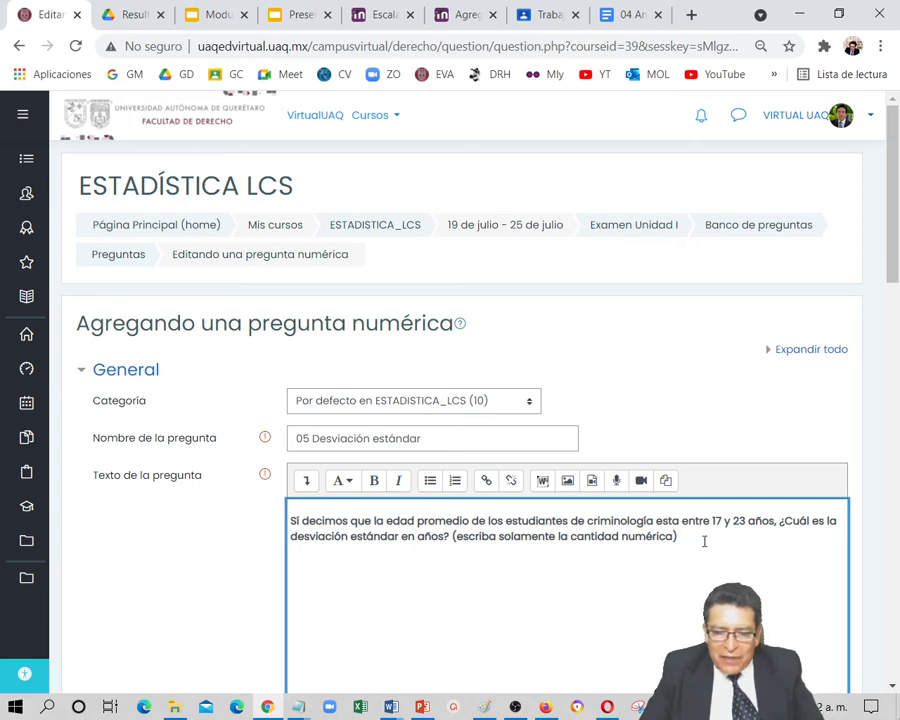
Give the numerical question a default mark of 2 and set Respuesta 1 to 3 with a grade of 100%
scroll(704, 541, "down", 4)
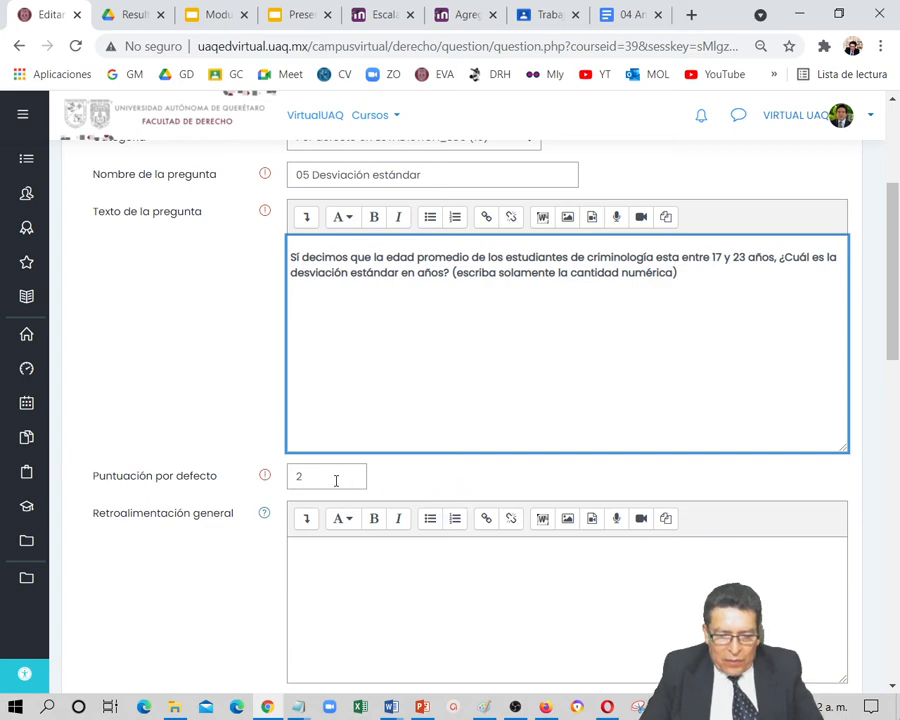
scroll(335, 490, "down", 4)
scroll(340, 494, "down", 1)
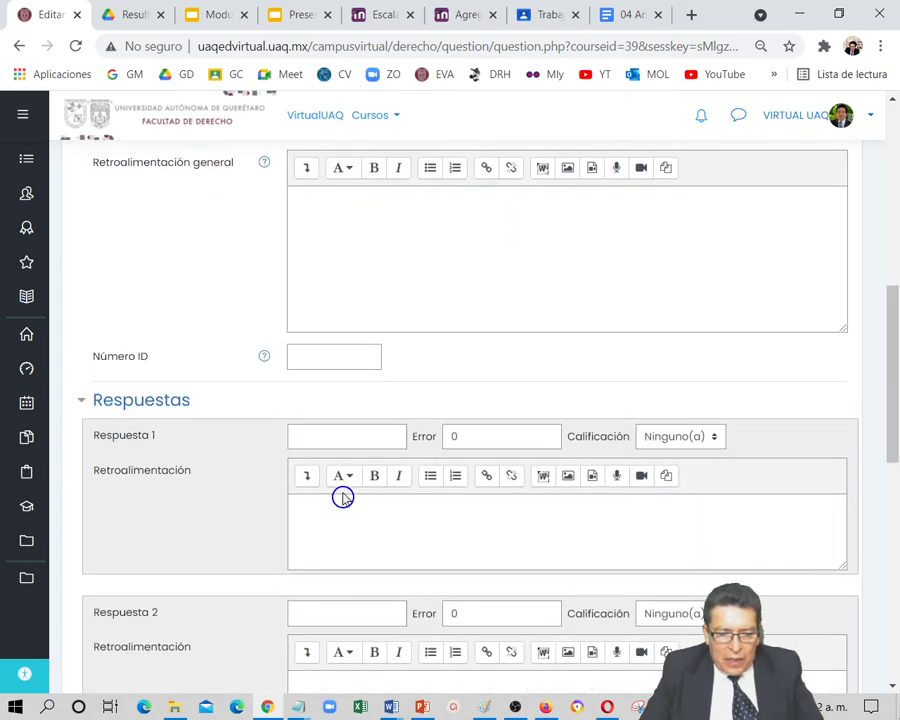
left_click(334, 437)
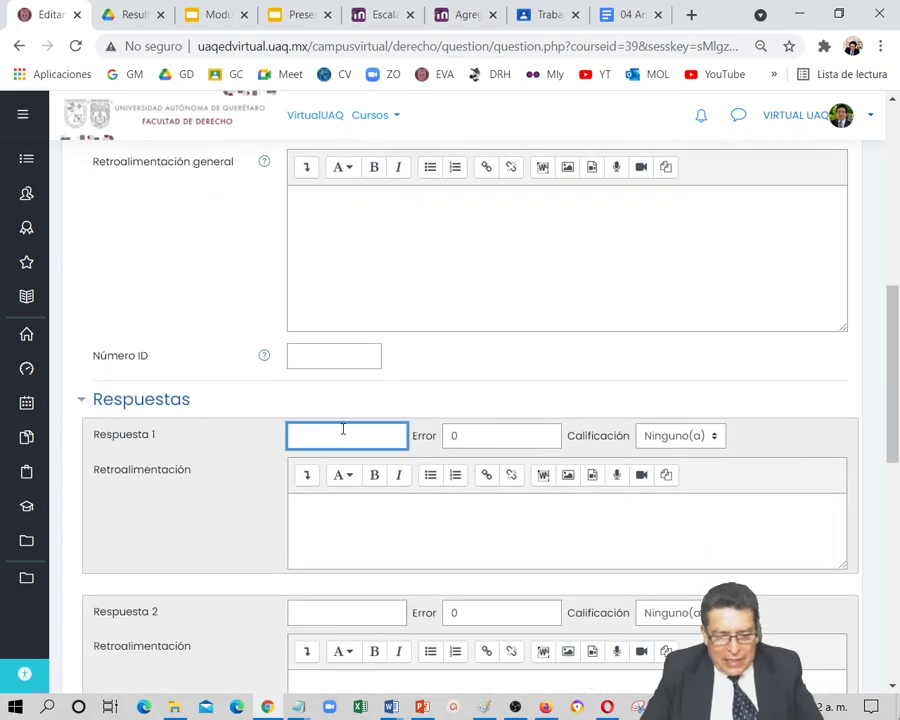
left_click(717, 444)
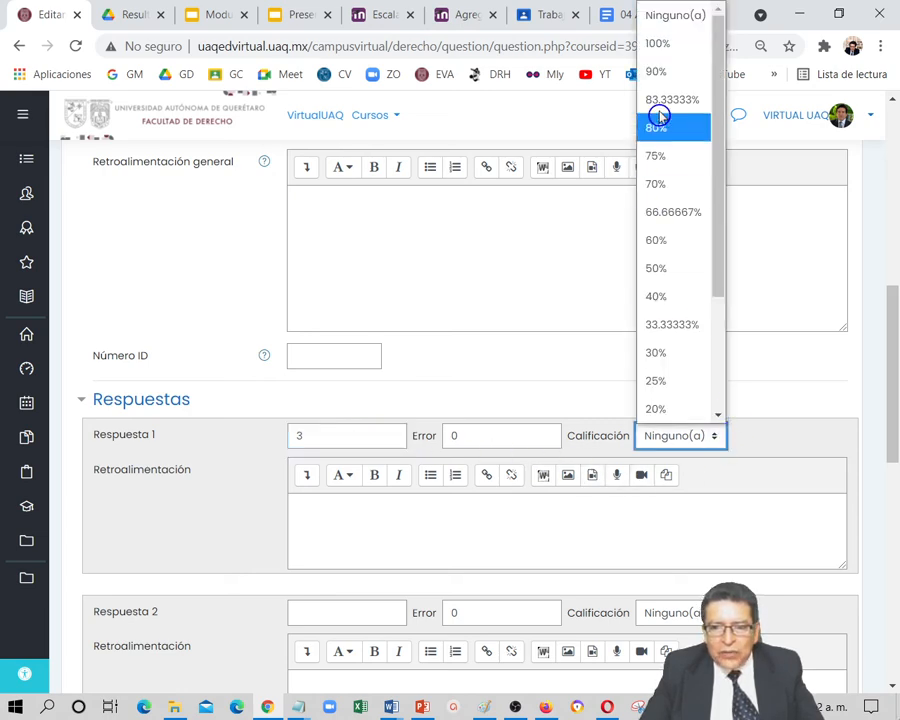
left_click(676, 46)
Save the numerical question "05 Desviación estándar" to the exam
scroll(564, 380, "down", 2)
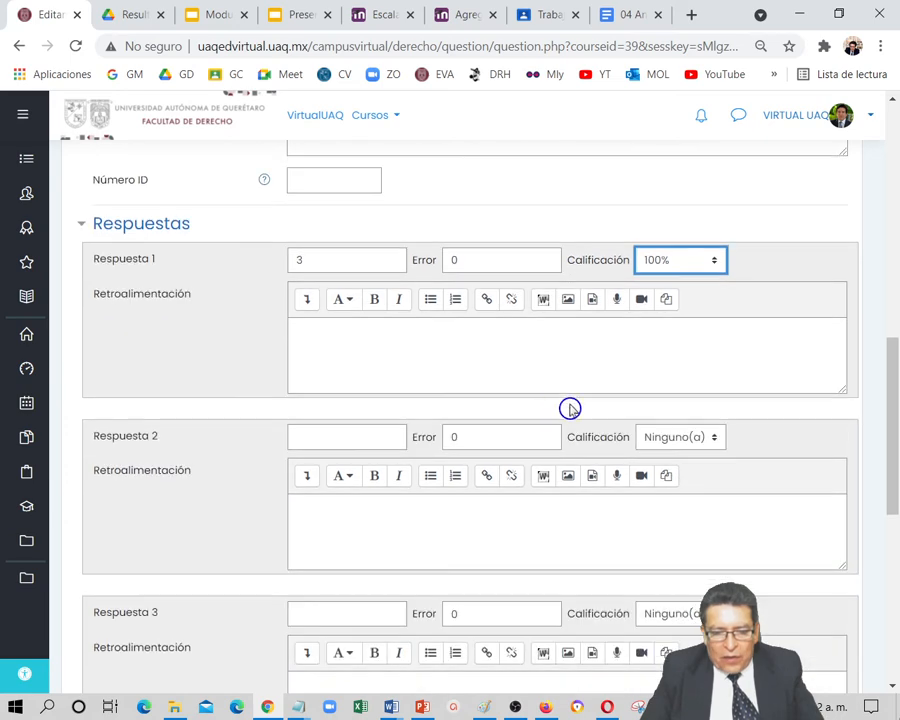
scroll(566, 494, "down", 6)
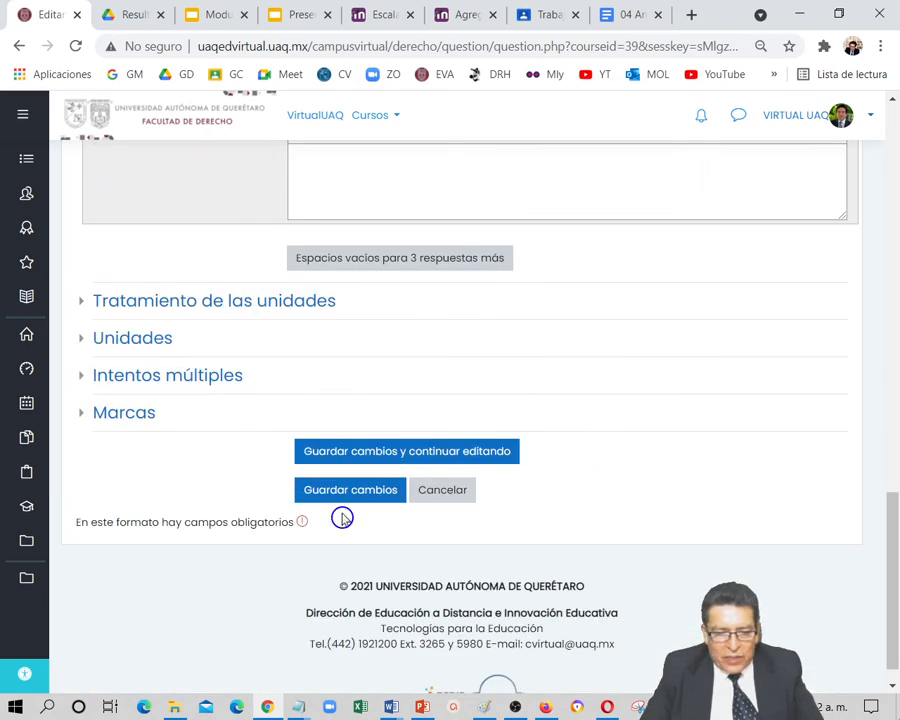
left_click(350, 498)
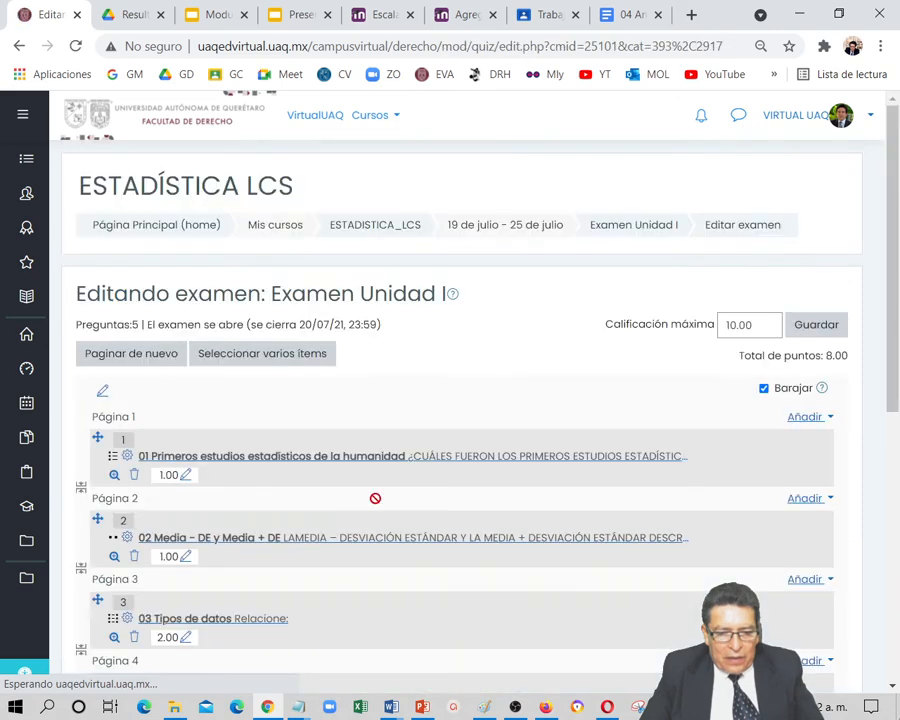
Add a new question of type "Respuesta corta" after the last question of the exam
scroll(380, 540, "down", 2)
scroll(381, 543, "down", 2)
scroll(381, 543, "up", 1)
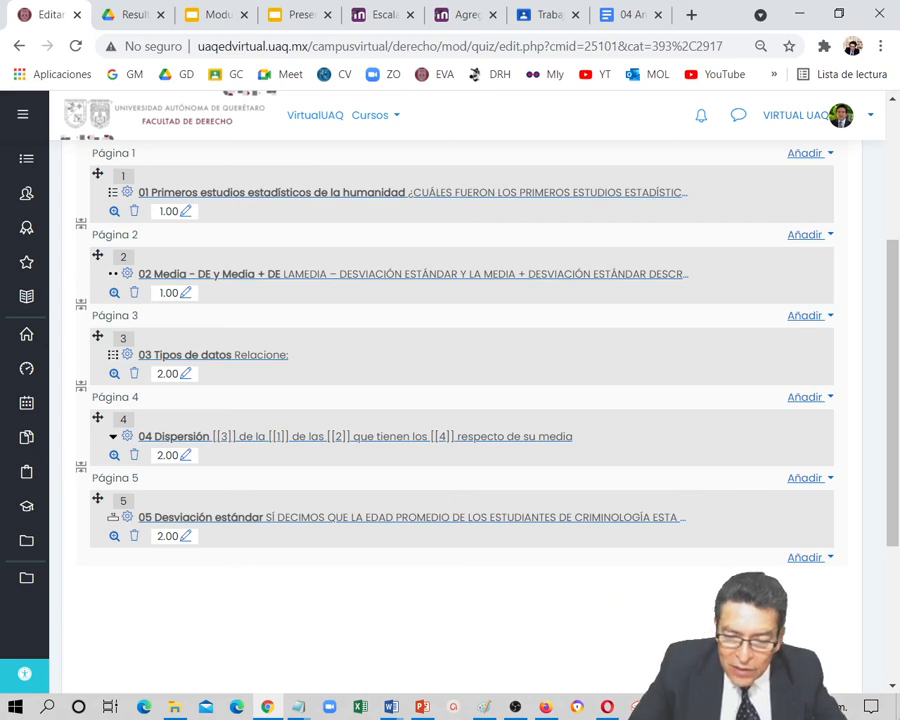
left_click(806, 560)
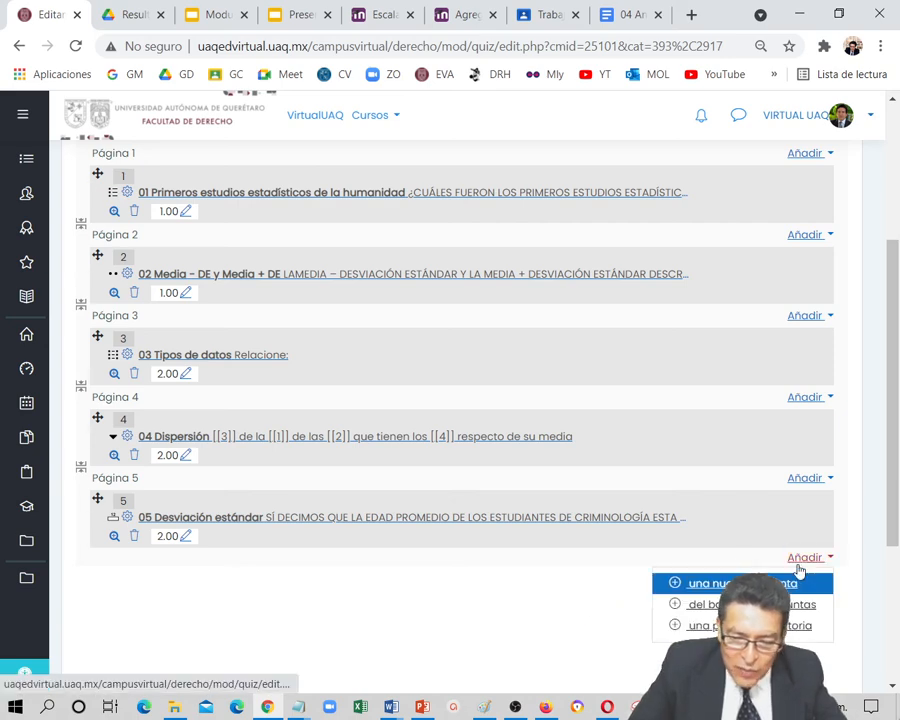
left_click(745, 583)
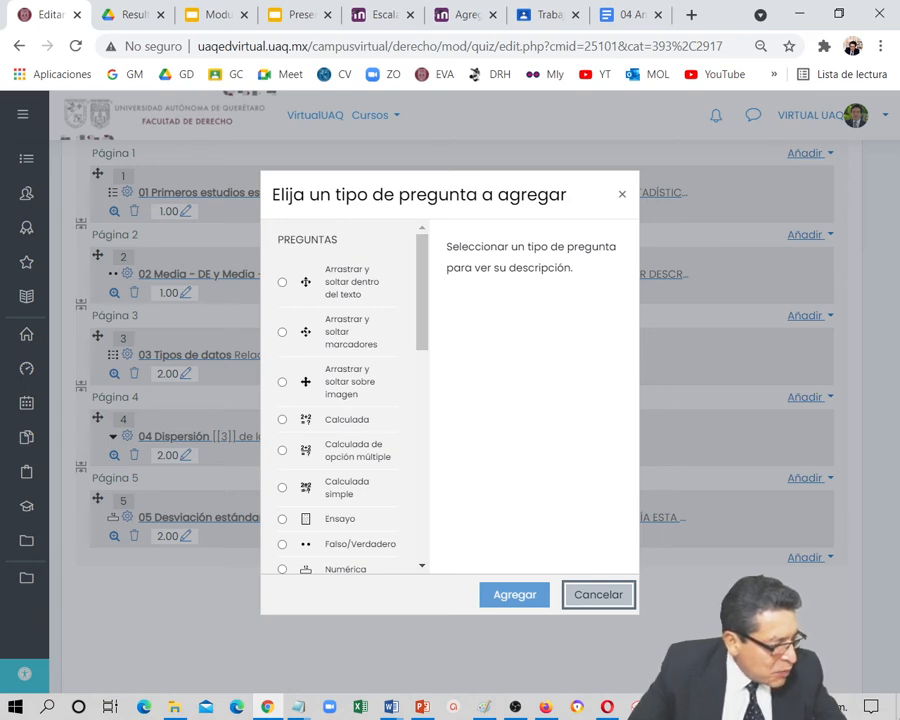
key("alt+Tab")
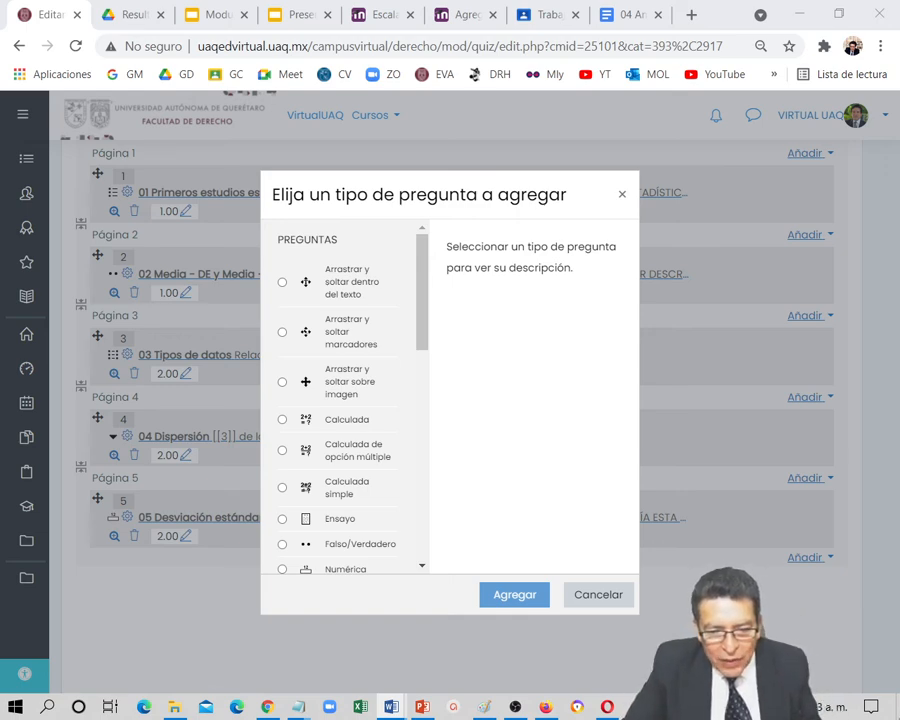
left_click_drag(421, 321, 421, 402)
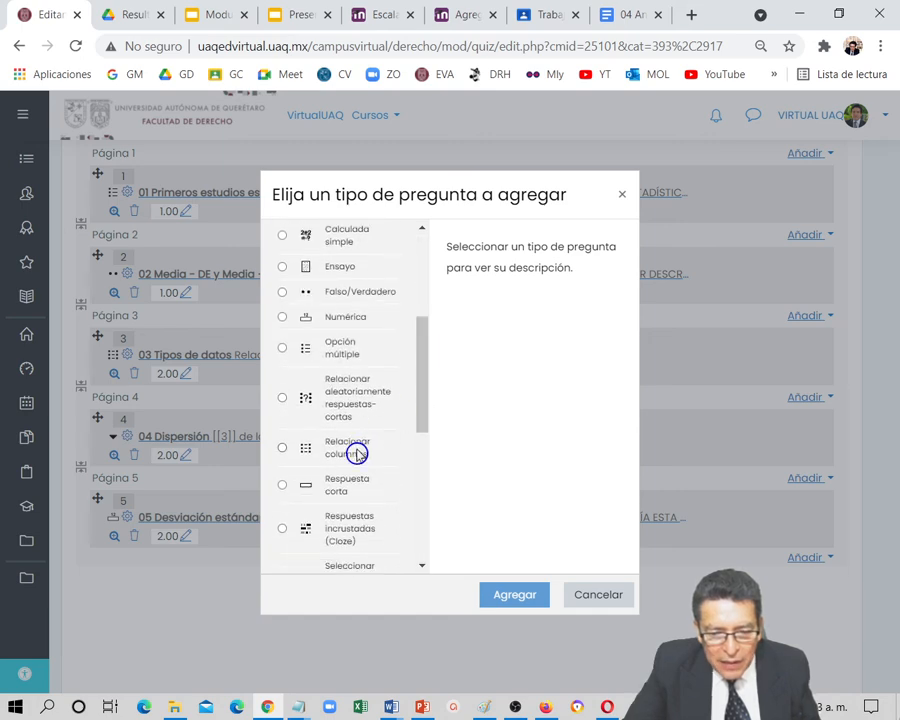
left_click(341, 485)
left_click(503, 598)
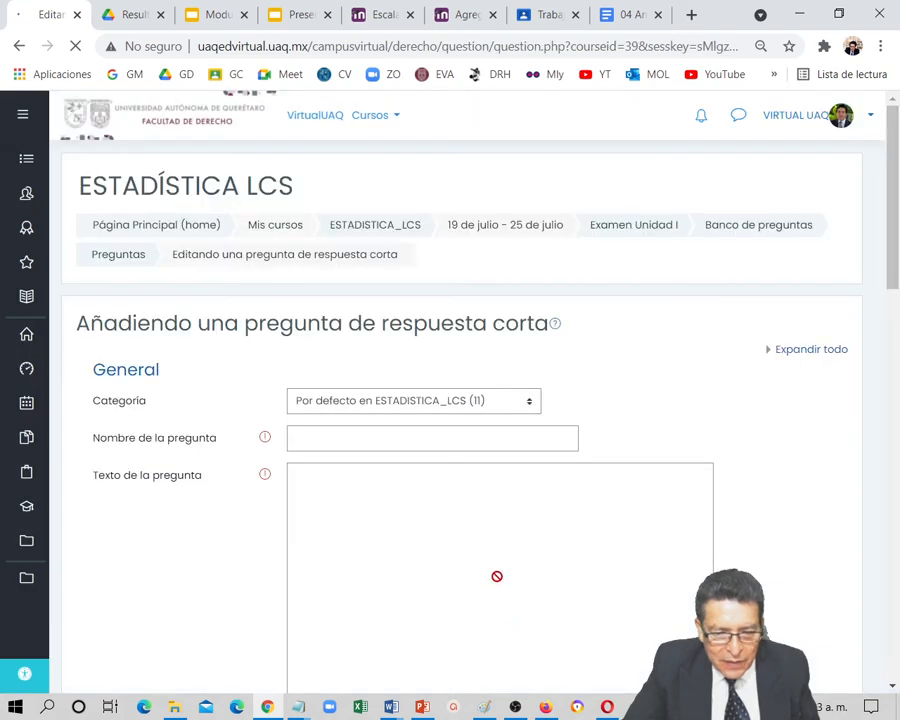
Name the short-answer question "06 Comprensión"
left_click(365, 448)
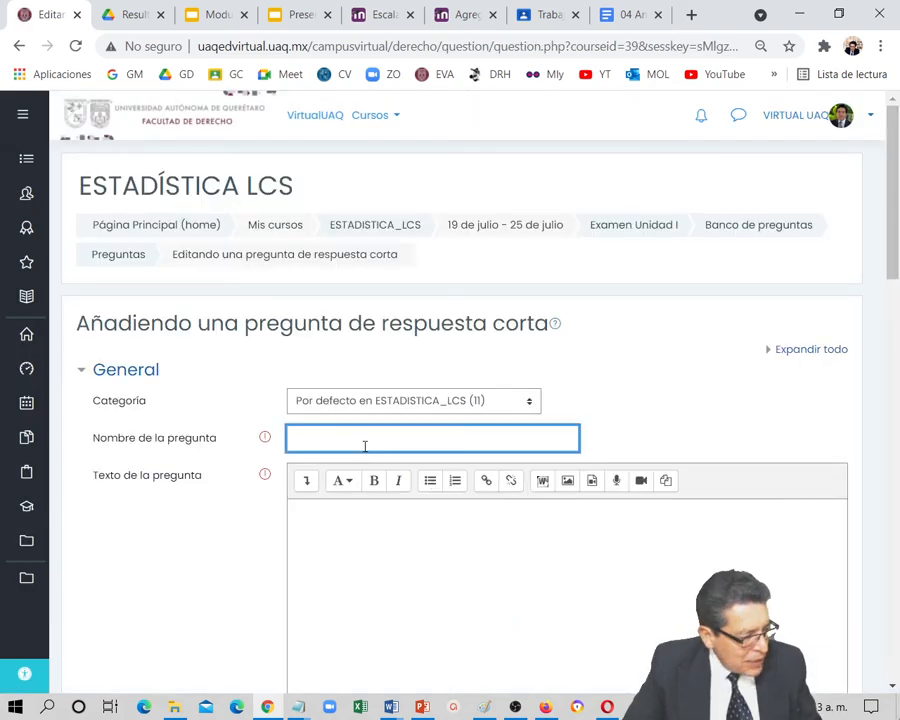
type("06")
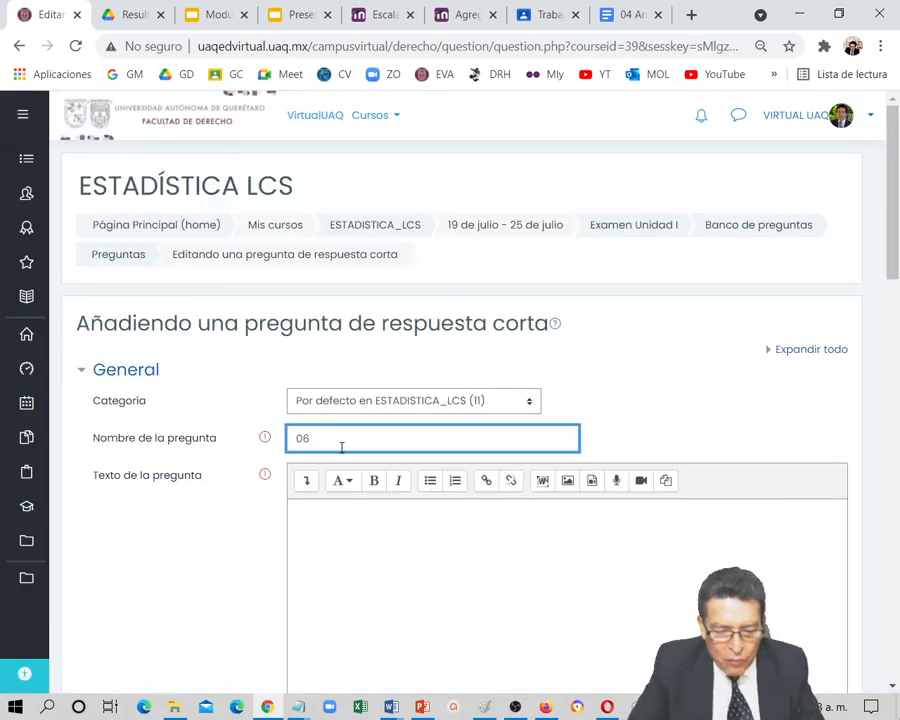
type(" Compremn")
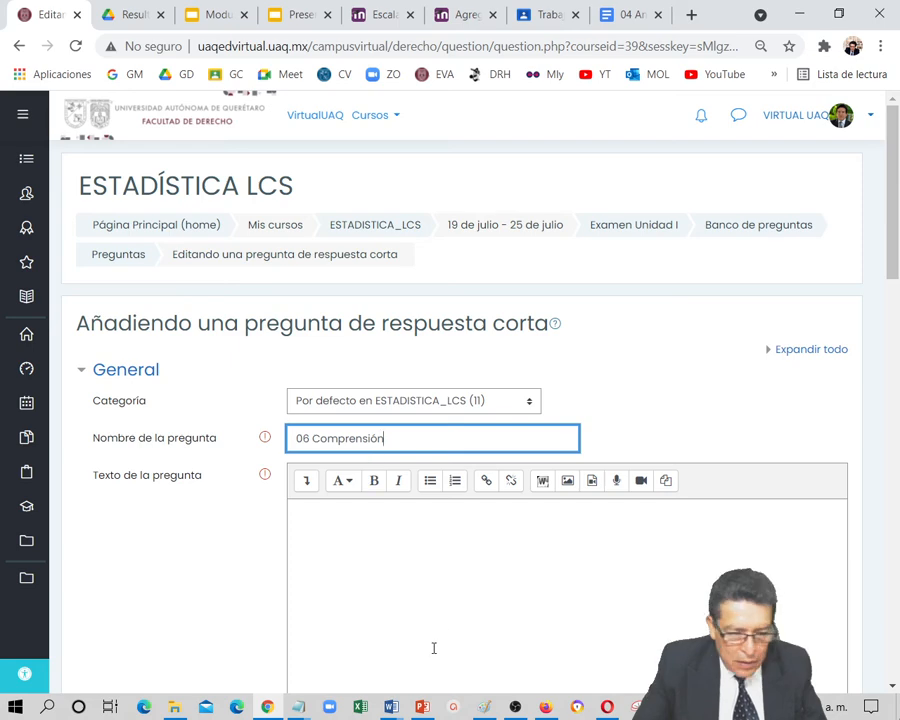
Paste in bold the question text asking which descriptor 42% is in "42% de los fallecimientos a nivel mundial es debido a la diabetes"
left_click(389, 560)
key("alt+Tab")
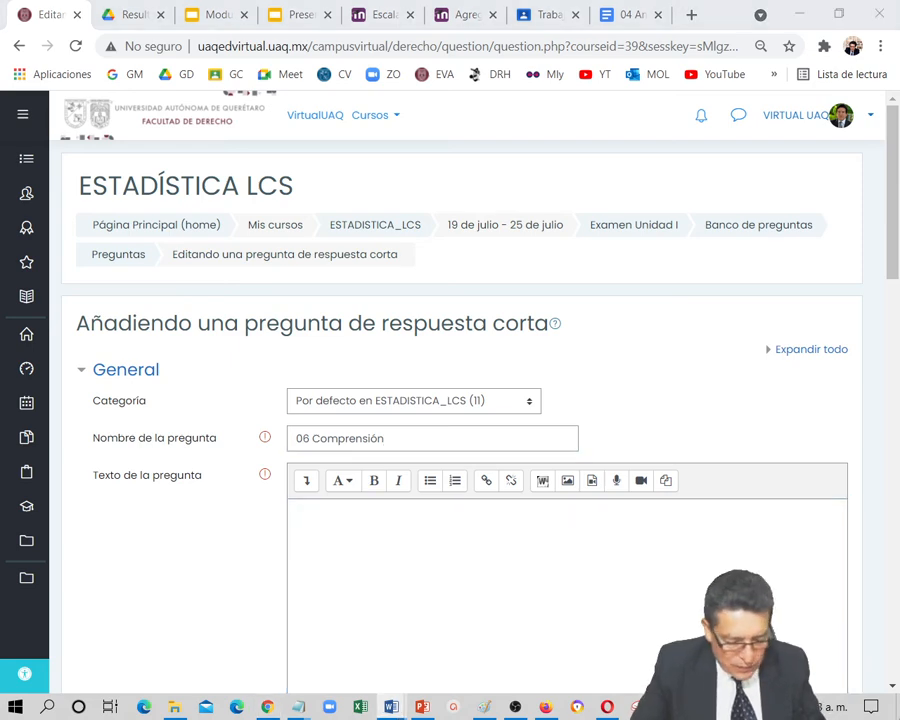
left_click(426, 549)
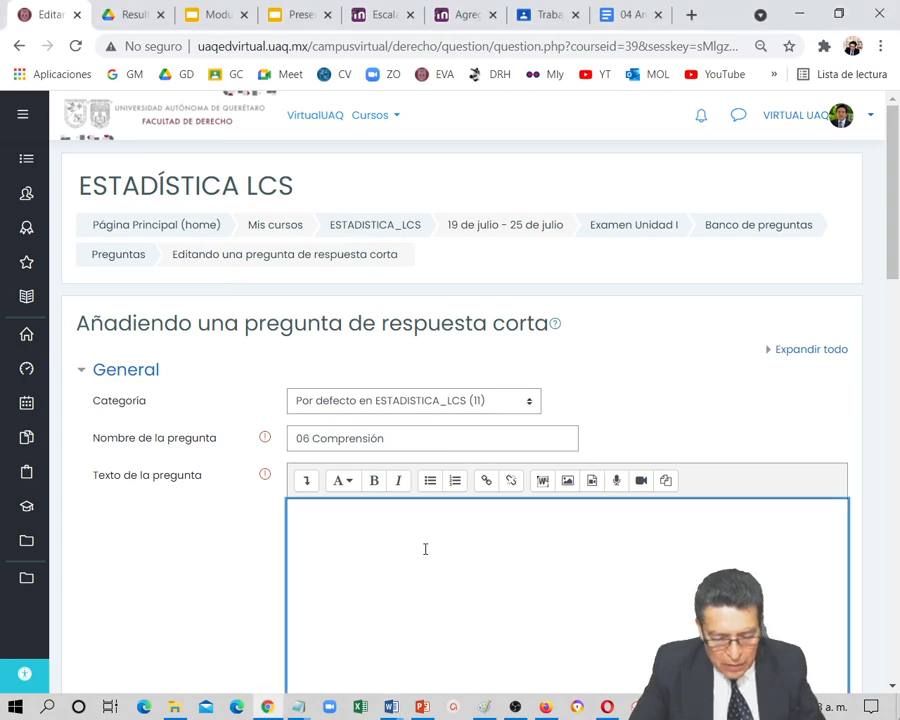
type("Con respecto a la afirmación \"42% de los fallecimientos a nivel mundial es debido a la diabetes\" ¿Qué descriptor es 42%?")
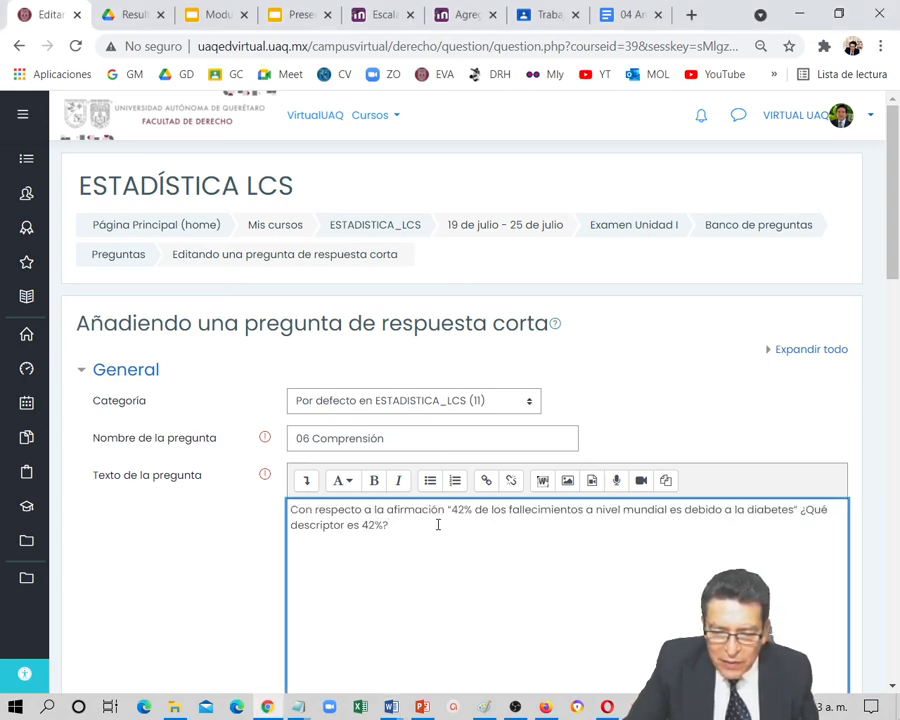
left_click_drag(437, 525, 290, 507)
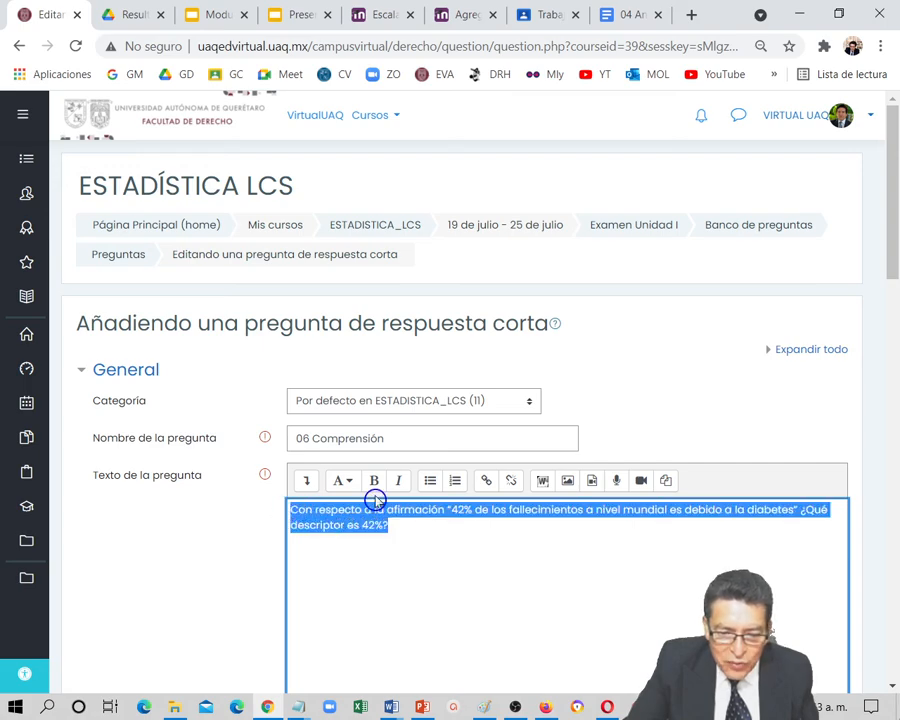
Enter "PORCENTAJE DE FRECUENCIA" as Respuesta 1 with a grade of 100%
scroll(416, 552, "down", 5)
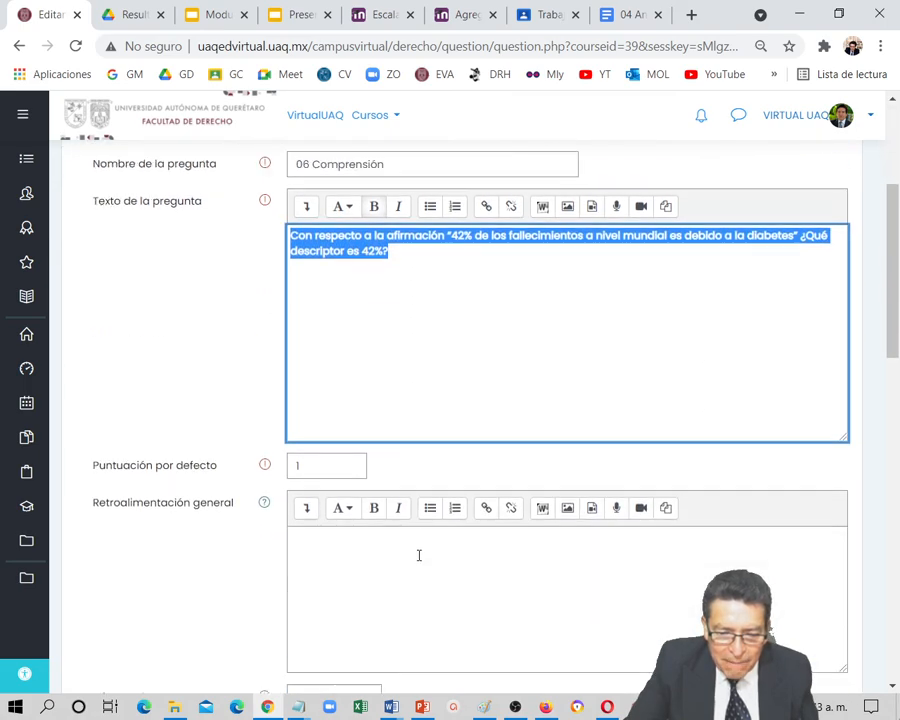
scroll(419, 556, "down", 1)
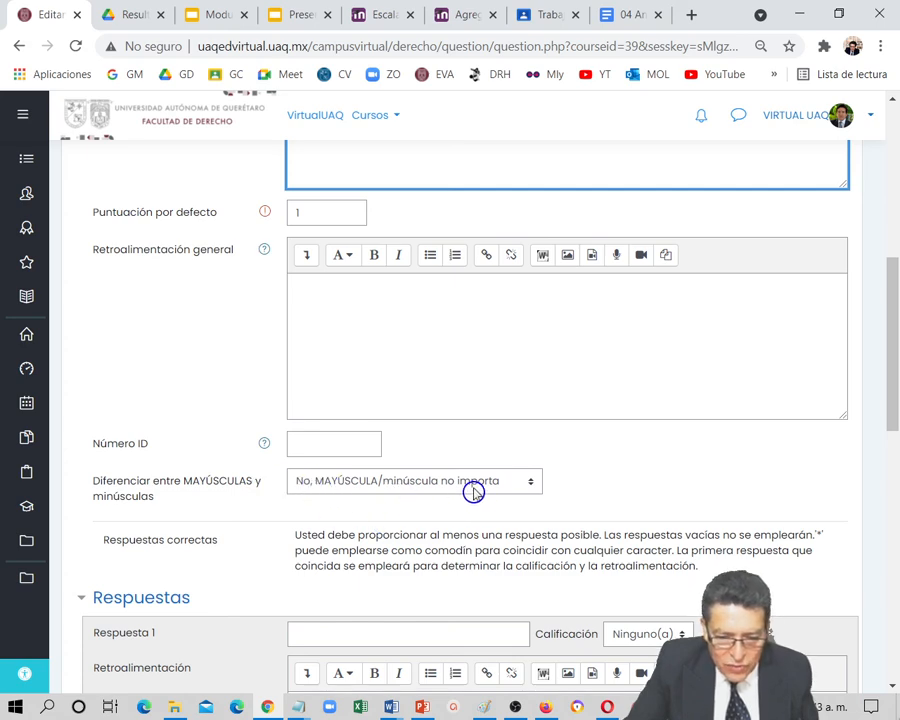
scroll(425, 605, "down", 1)
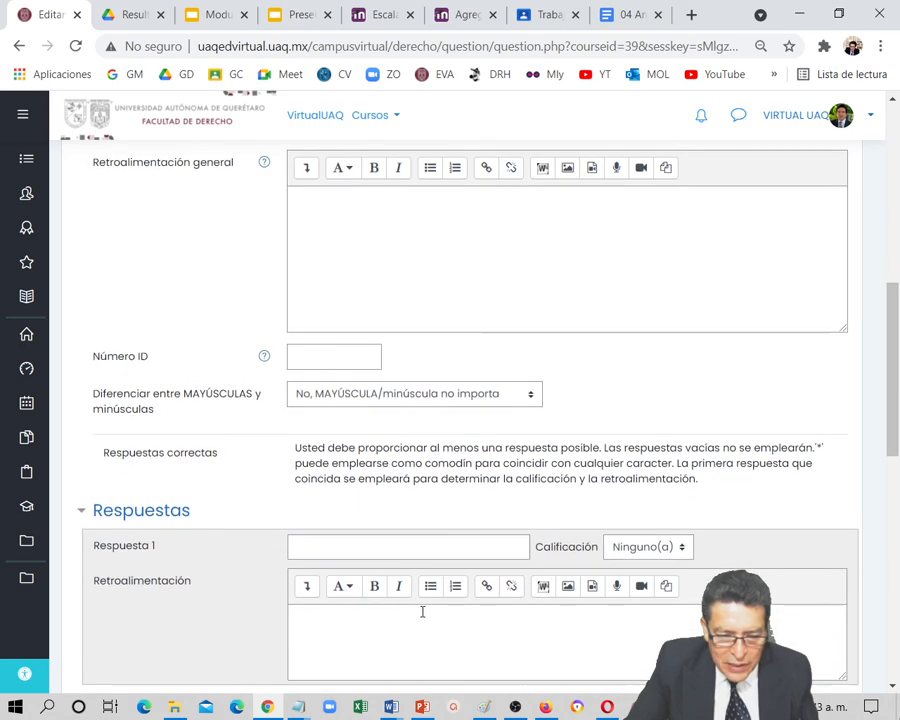
left_click(376, 540)
type("pro")
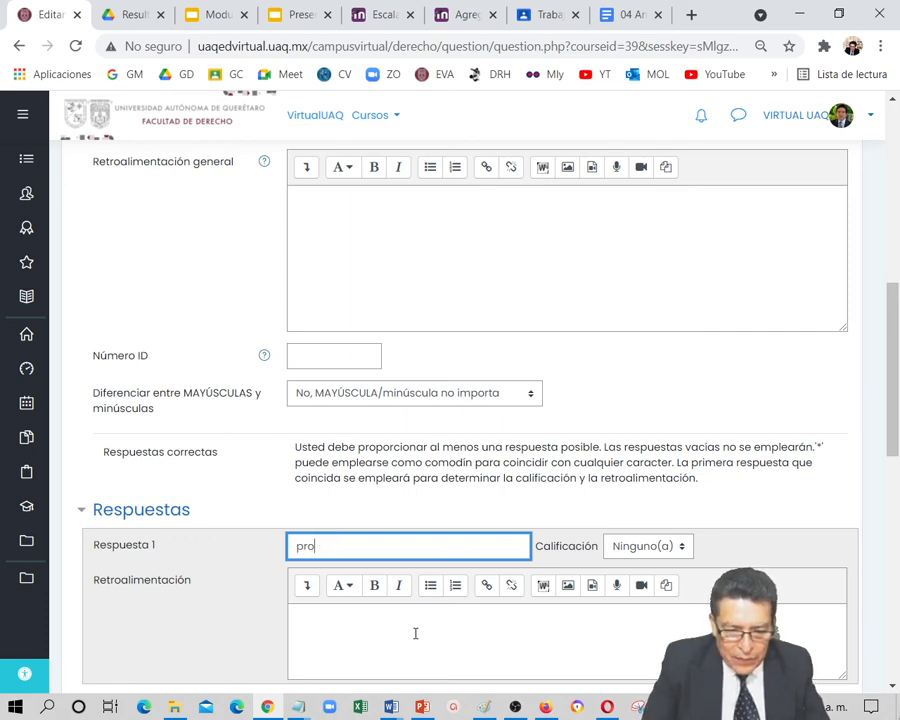
type("cPORCE")
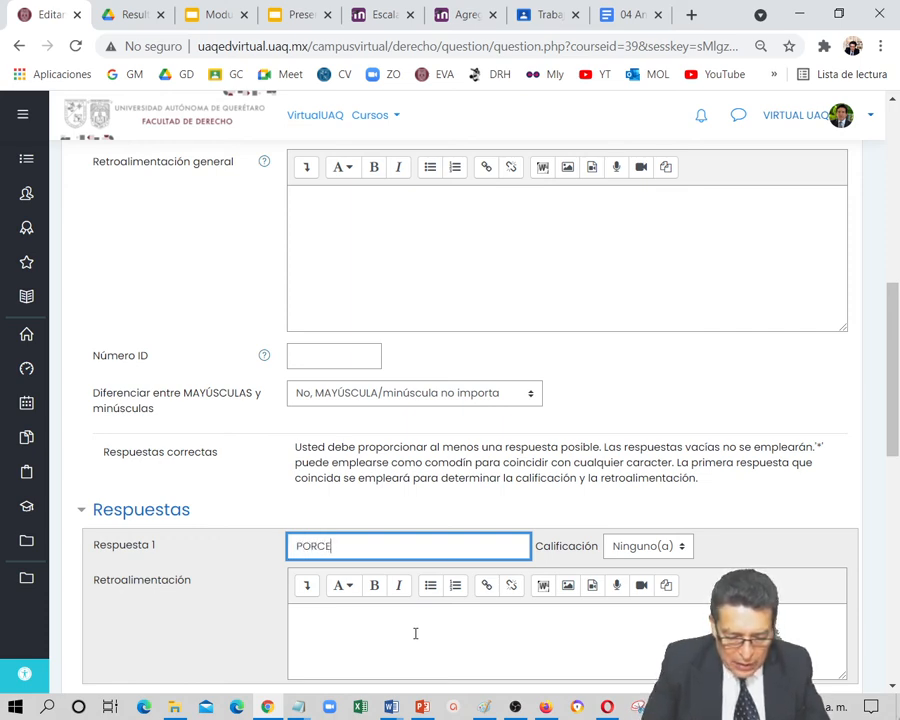
type("NTAJE DE FRECUENCIA")
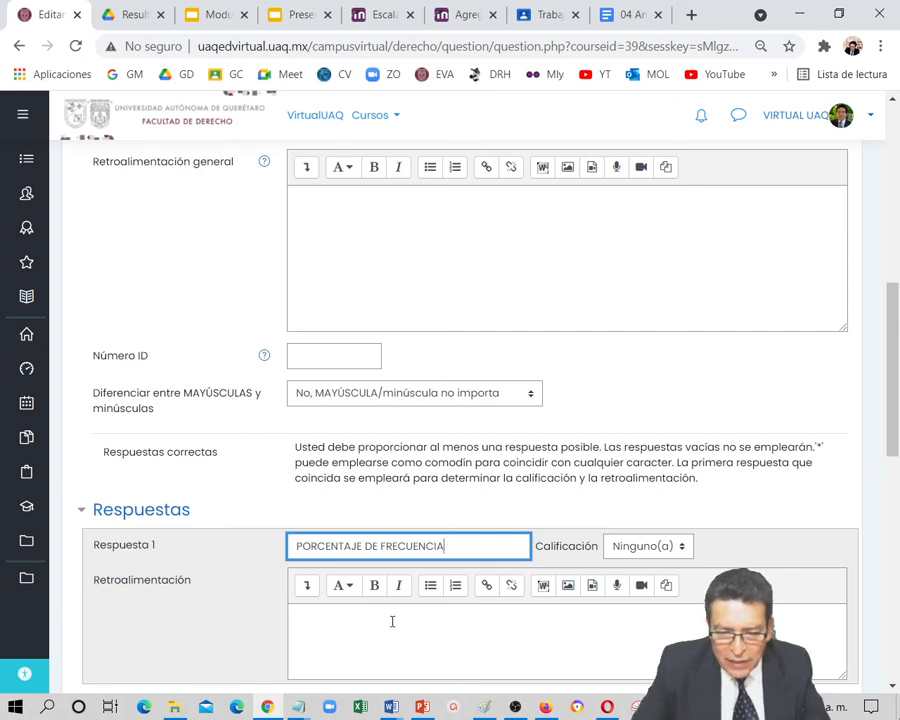
left_click(681, 548)
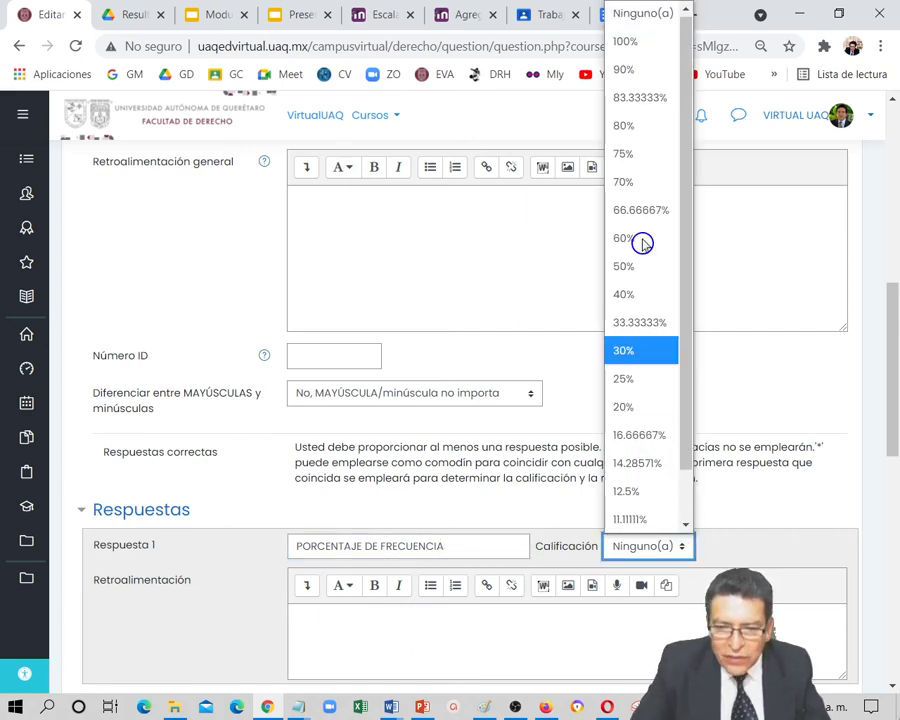
left_click(645, 43)
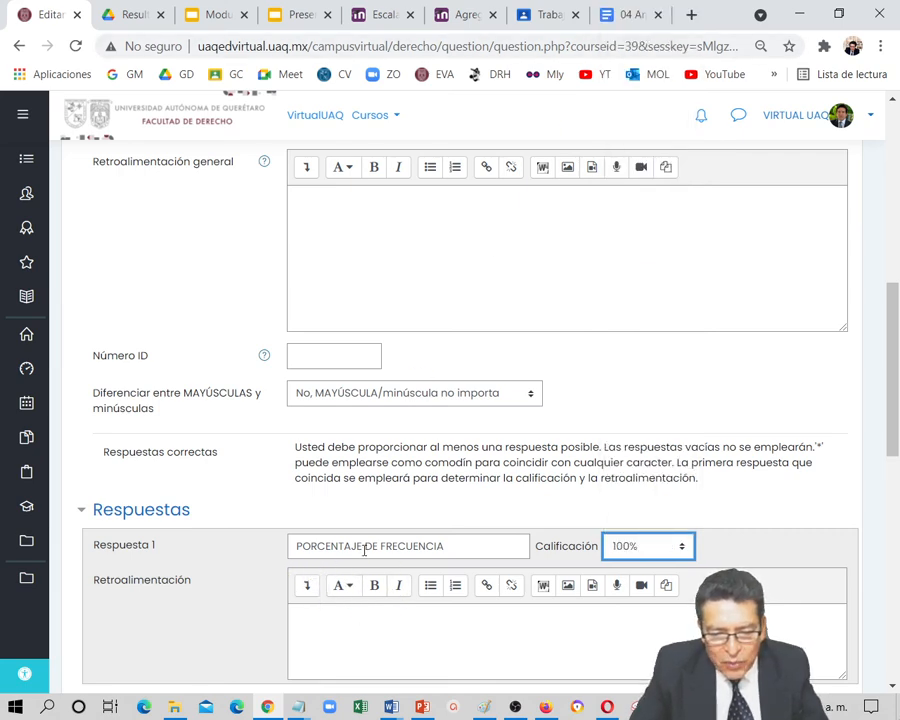
Copy the first answer into Respuesta 2, change it to "PORCENTAJE DE FRECUENCIAS" and grade it 100%
left_click_drag(459, 551, 294, 560)
key("ctrl+c")
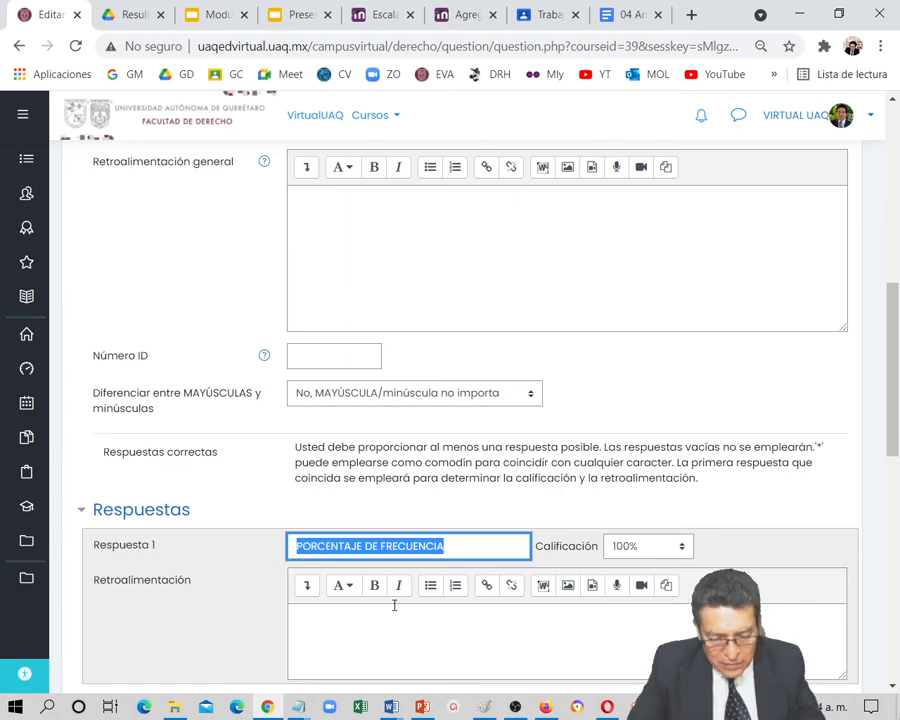
scroll(390, 610, "down", 3)
left_click(320, 461)
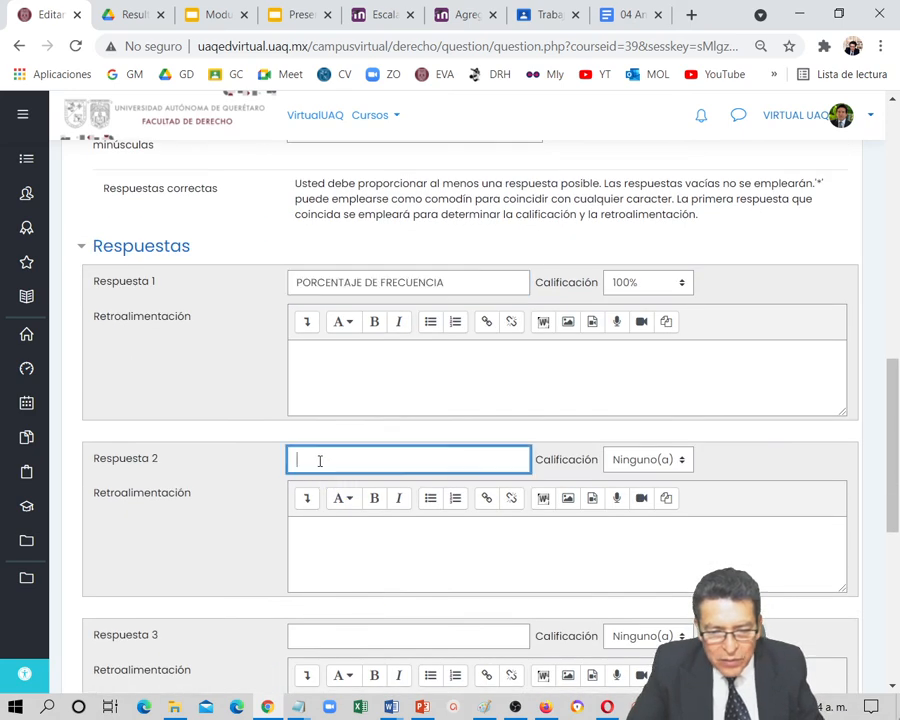
key("ctrl+v")
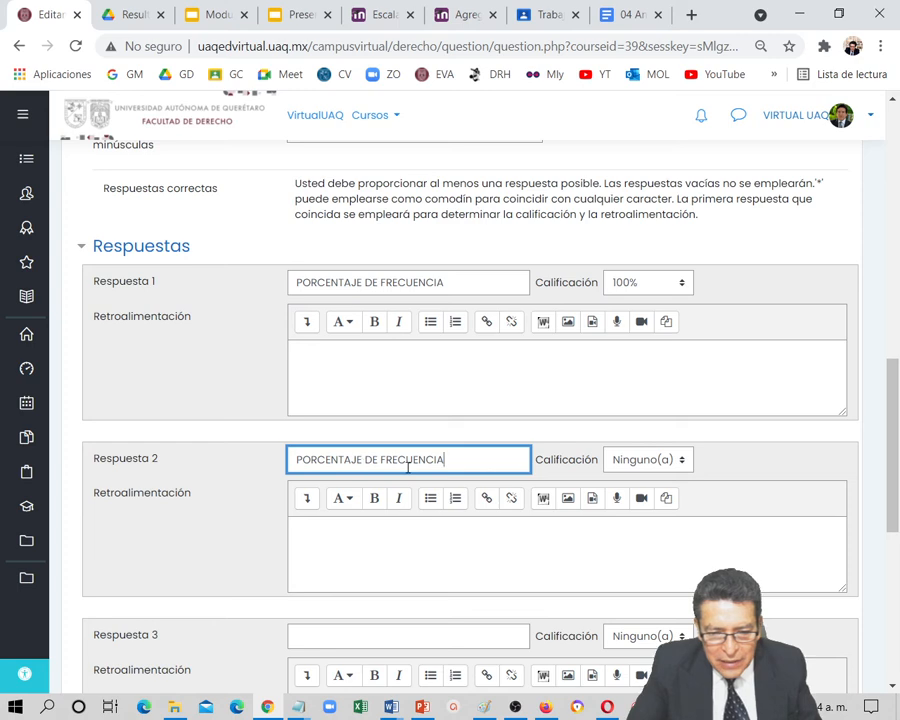
type("S")
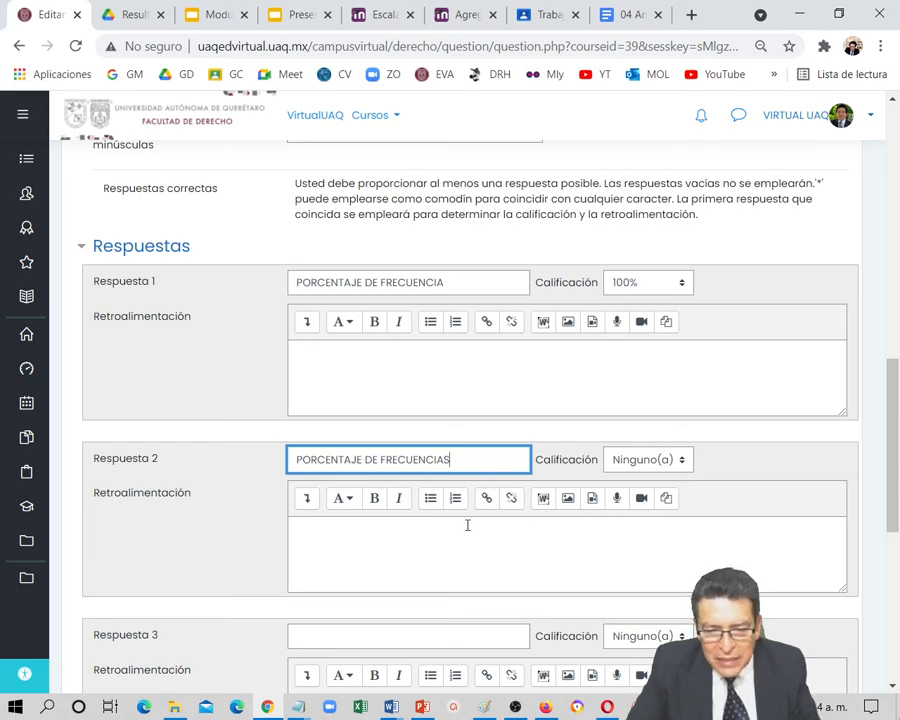
left_click(680, 470)
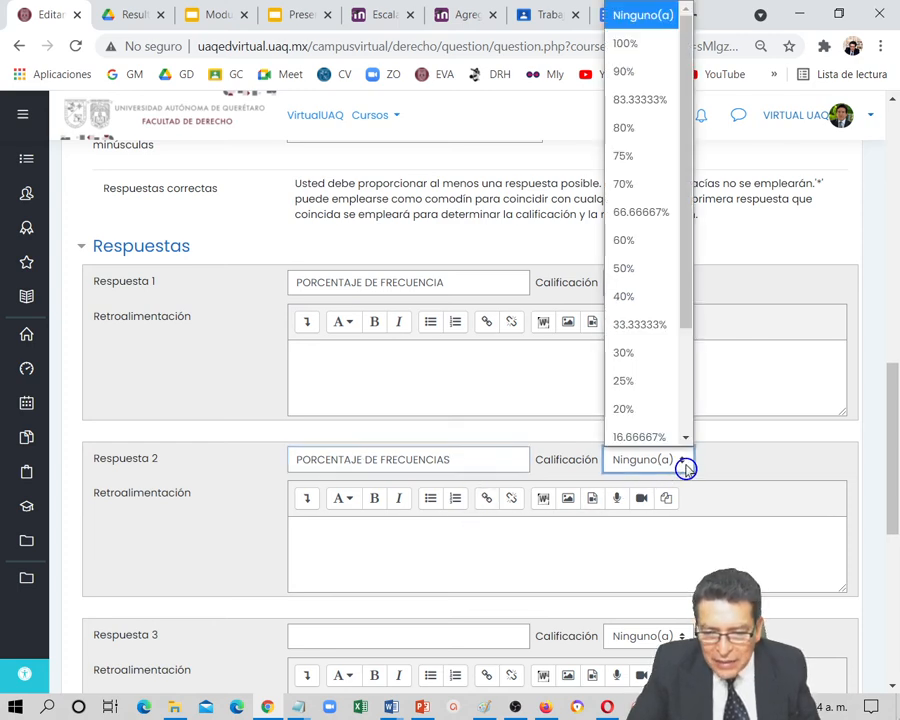
left_click(641, 47)
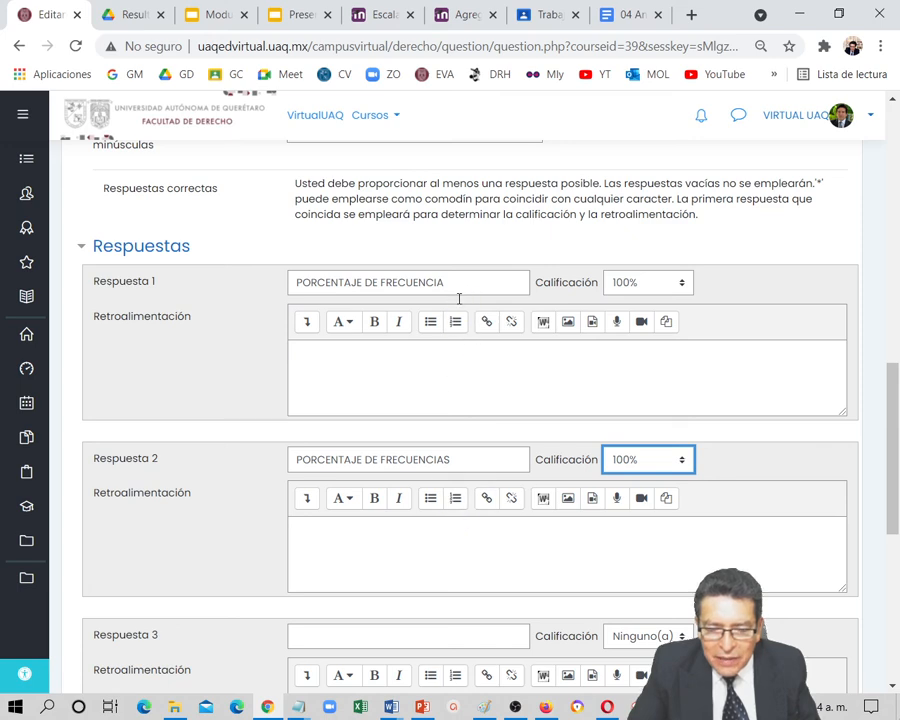
Copy the first answer into Respuesta 3, change it to "PORCENTAJES DE FRECUENCIAS" and grade it 100%
scroll(437, 567, "down", 1)
left_click(415, 550)
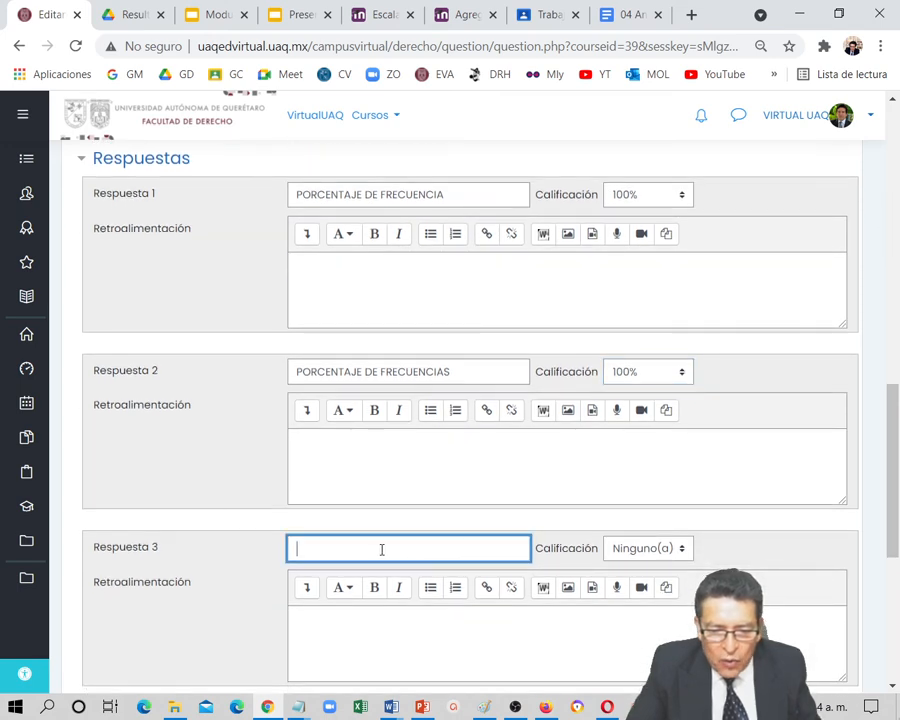
key("ctrl+v")
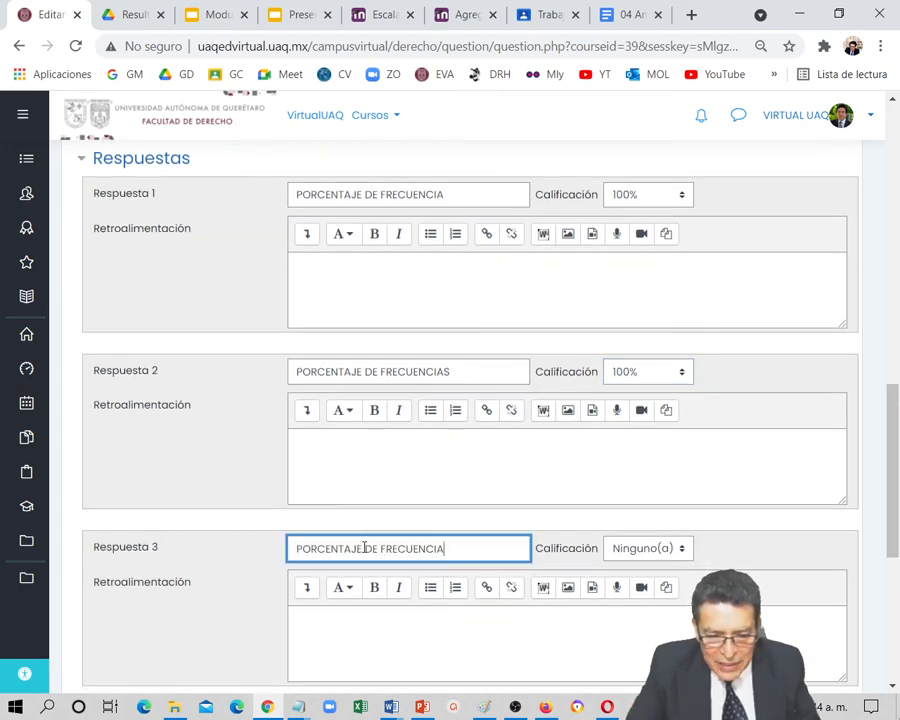
type("S")
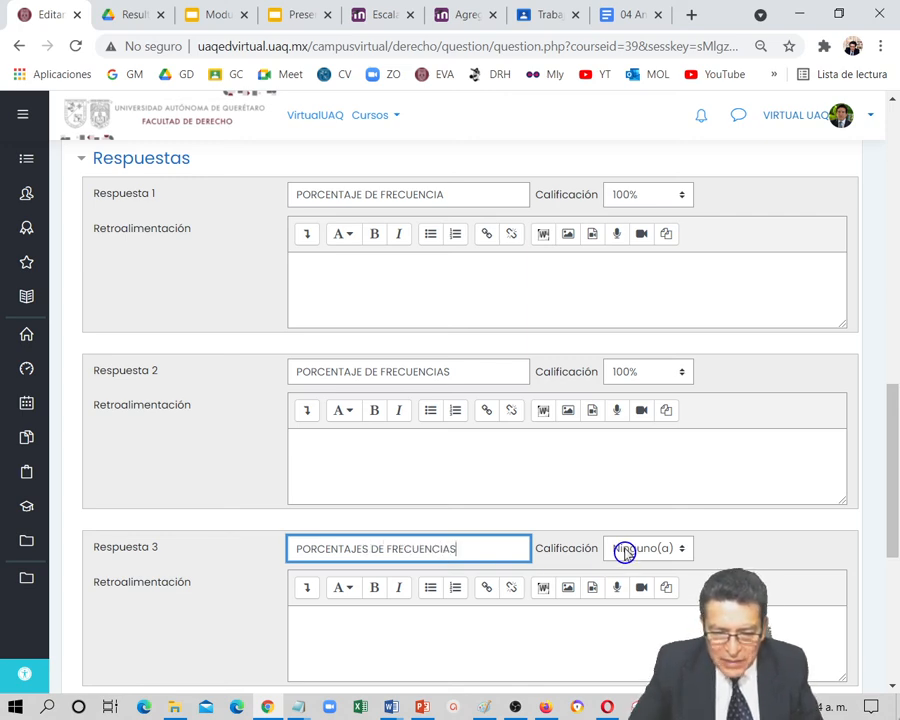
left_click(683, 553)
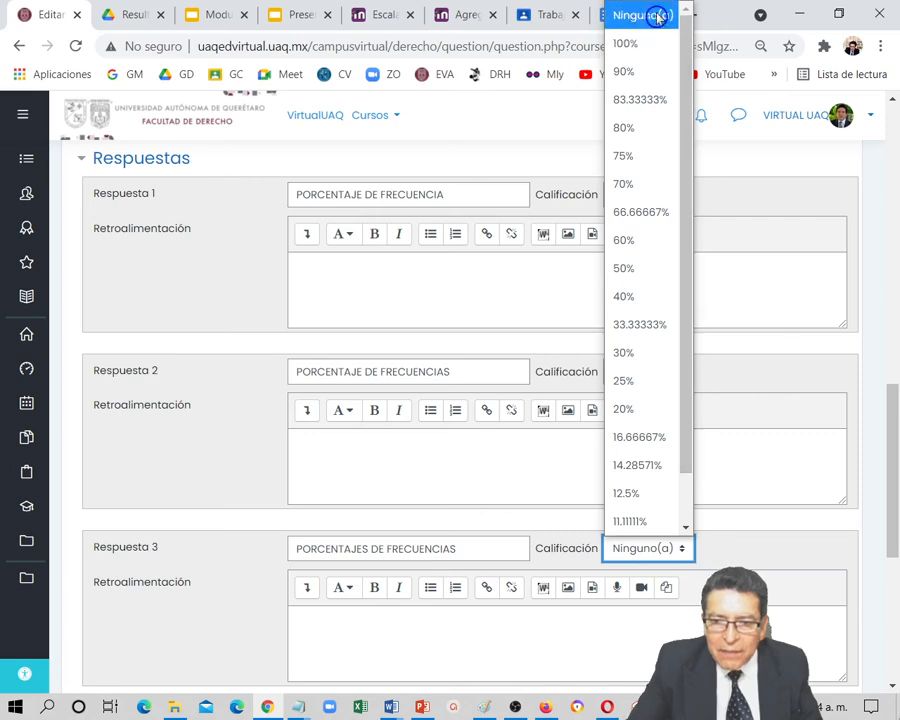
left_click(644, 44)
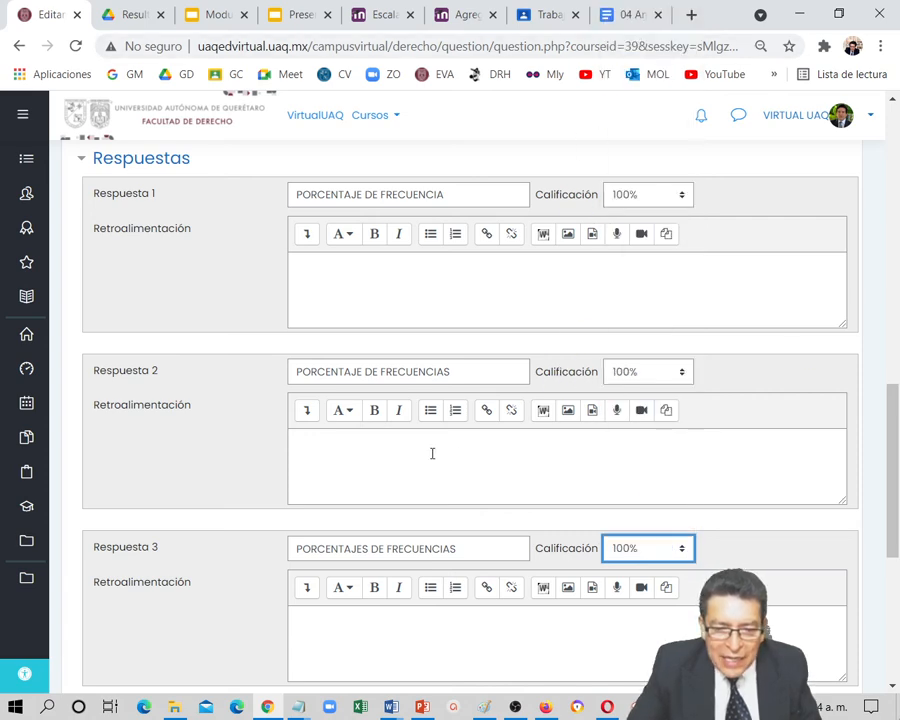
Check the three accepted answers and save the short-answer question to the exam
scroll(431, 453, "up", 1)
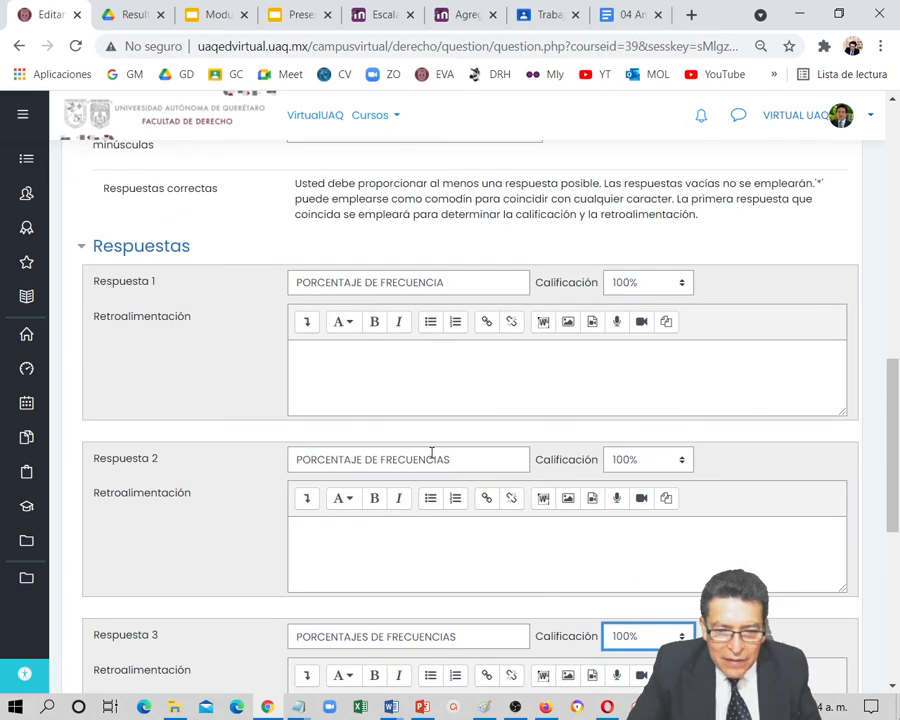
scroll(431, 453, "down", 2)
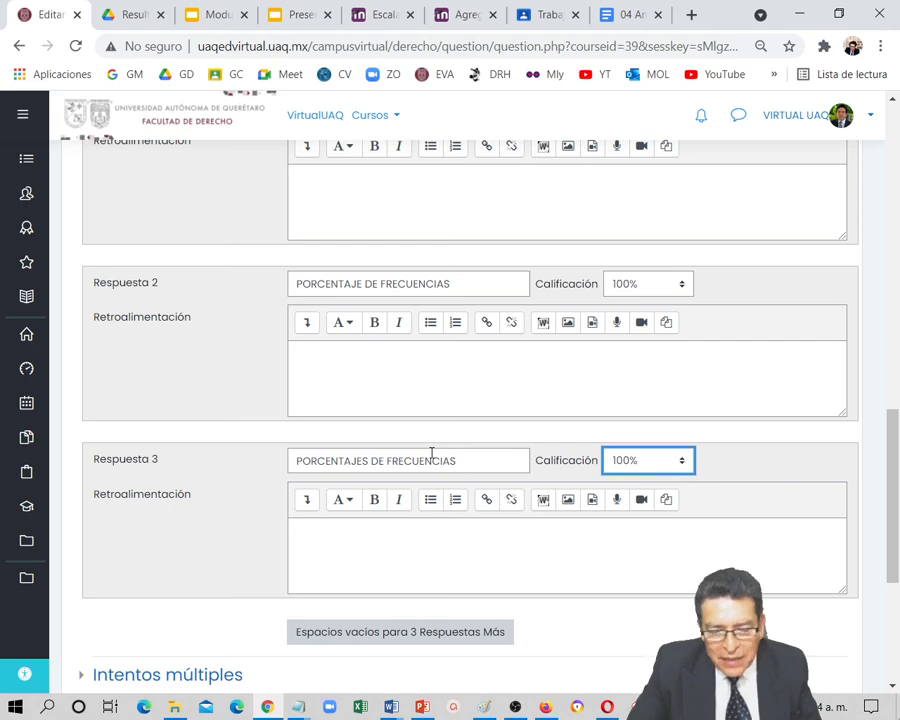
scroll(431, 453, "down", 3)
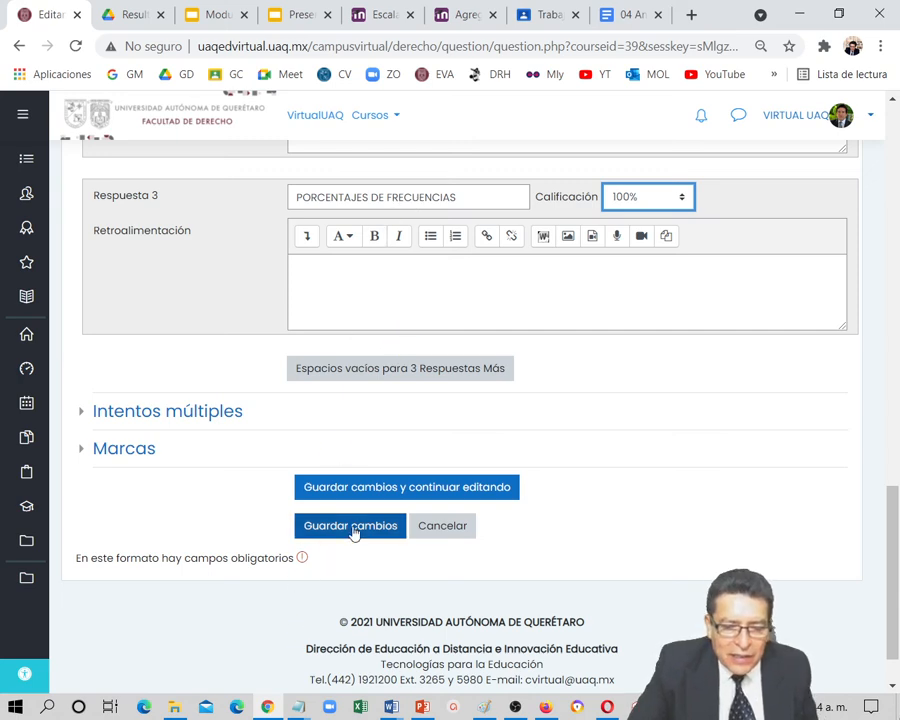
left_click(352, 531)
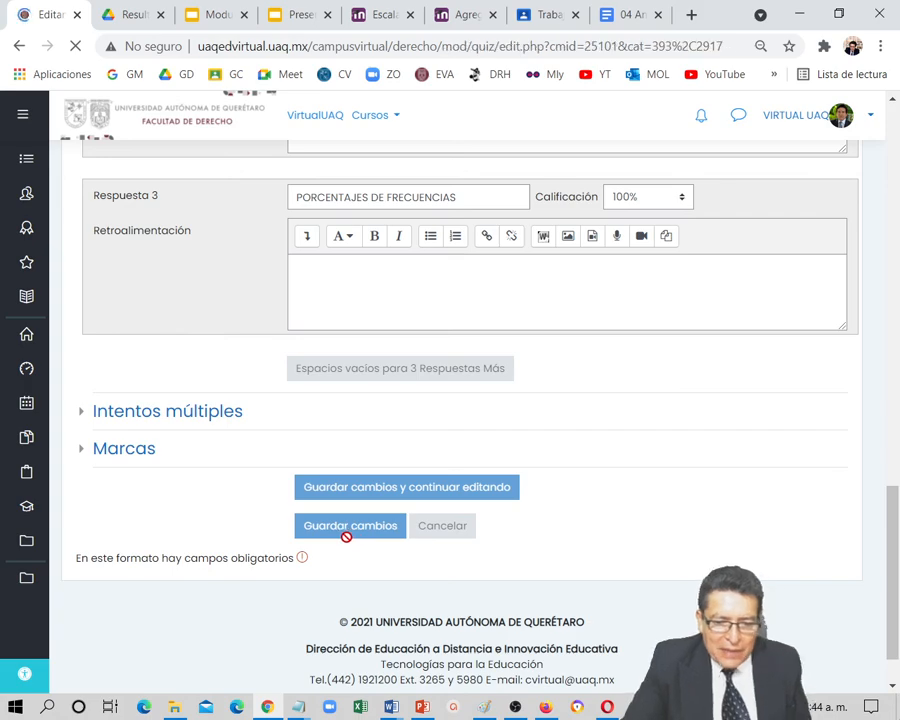
Set the score of question "06 Comprensión" in the exam's question list to 2 points
scroll(352, 532, "down", 4)
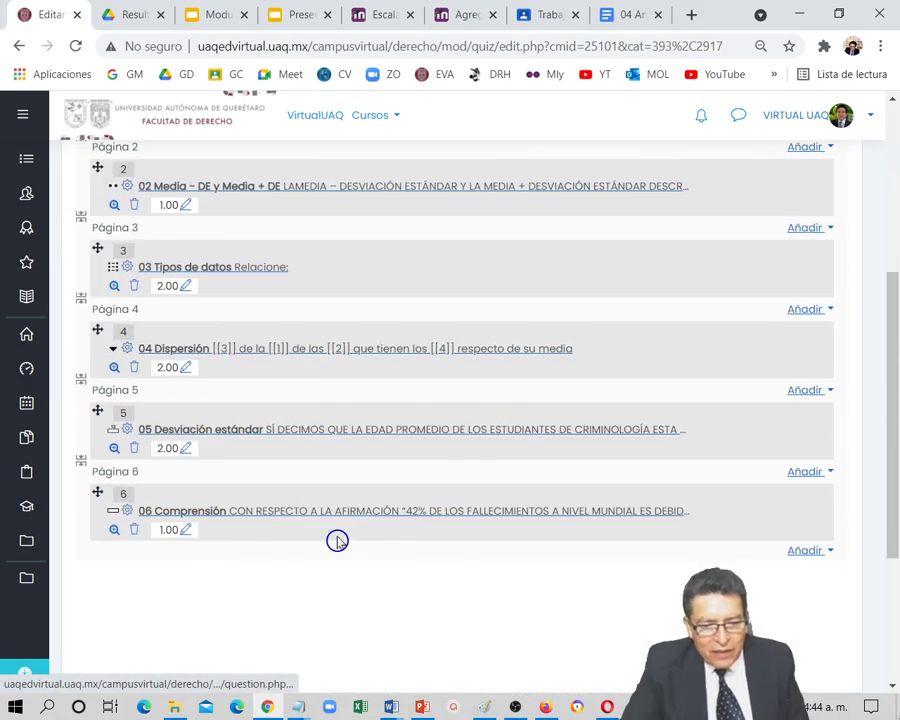
scroll(279, 550, "up", 2)
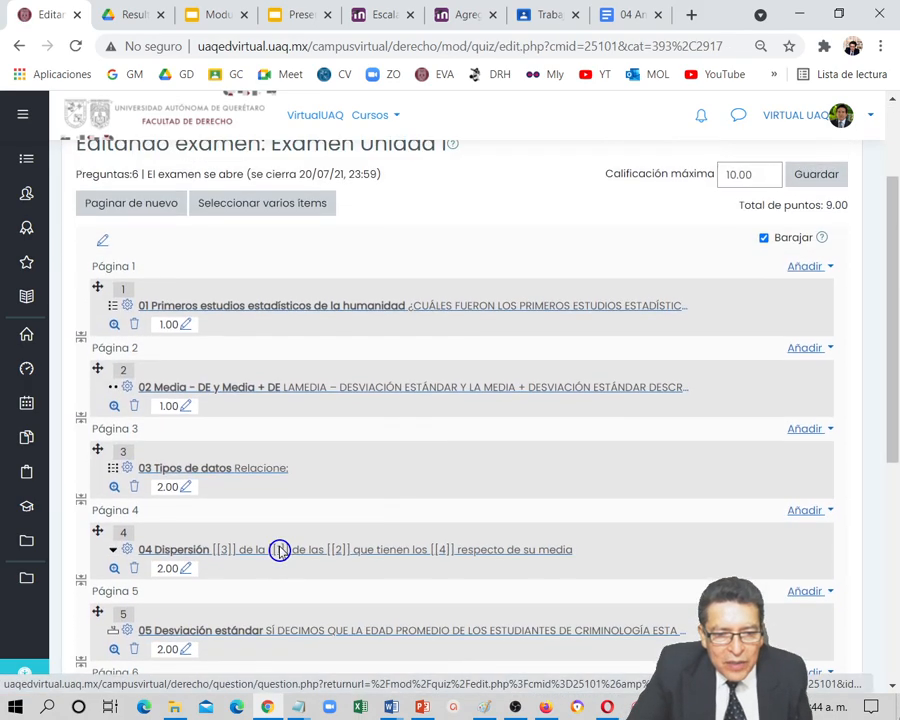
scroll(279, 550, "up", 2)
scroll(279, 550, "down", 1)
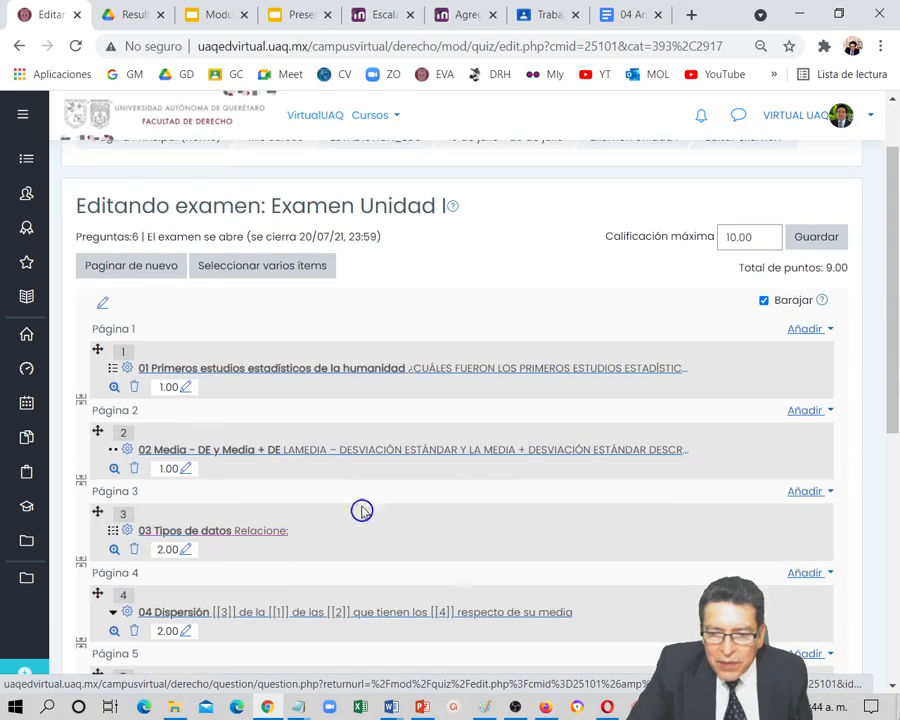
scroll(518, 405, "down", 3)
scroll(518, 405, "down", 1)
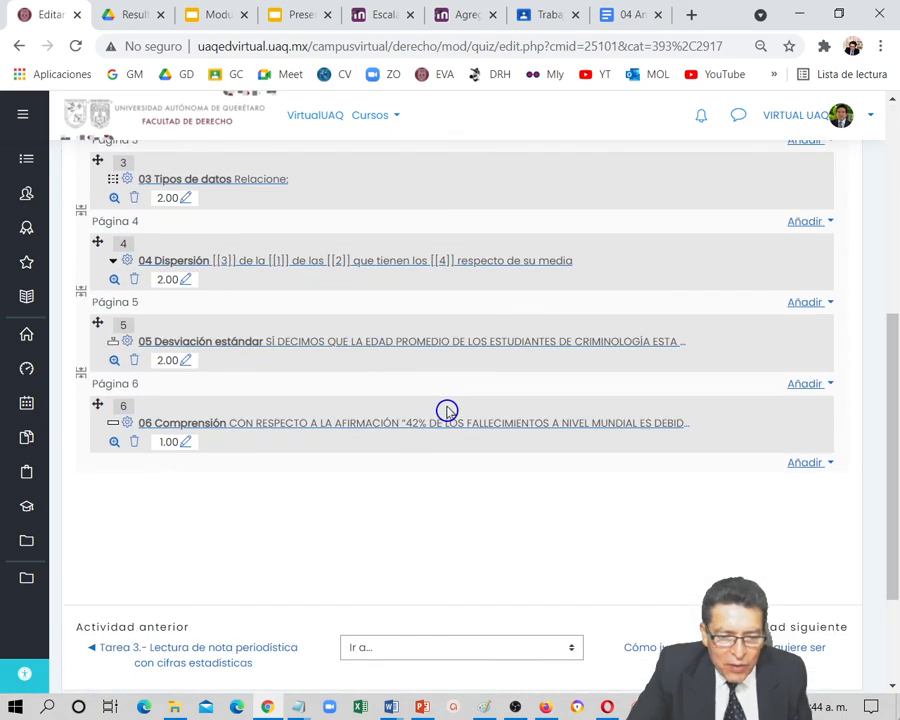
left_click(186, 443)
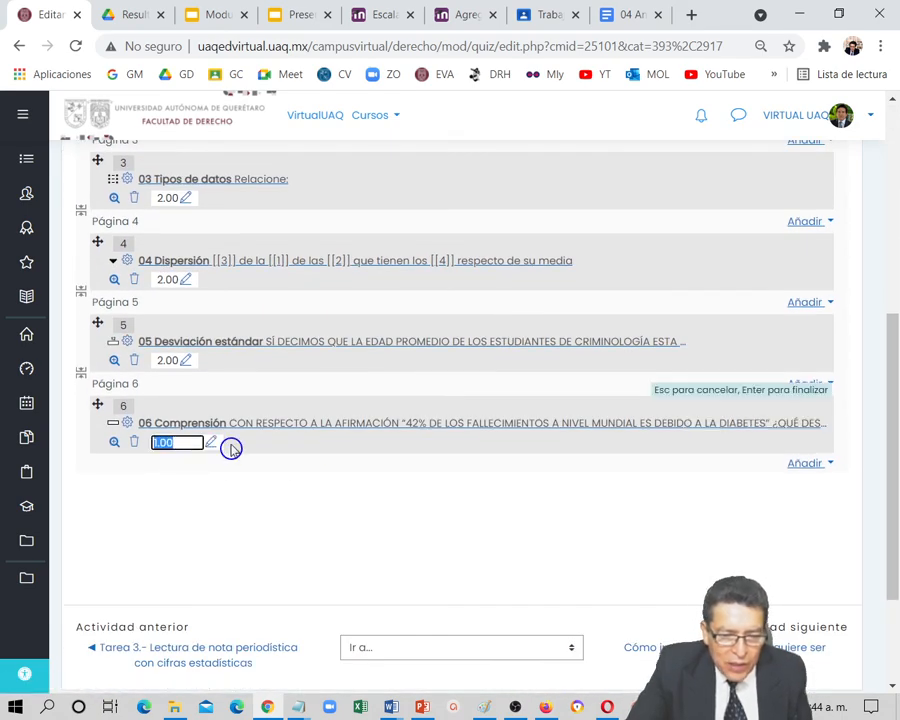
type("2")
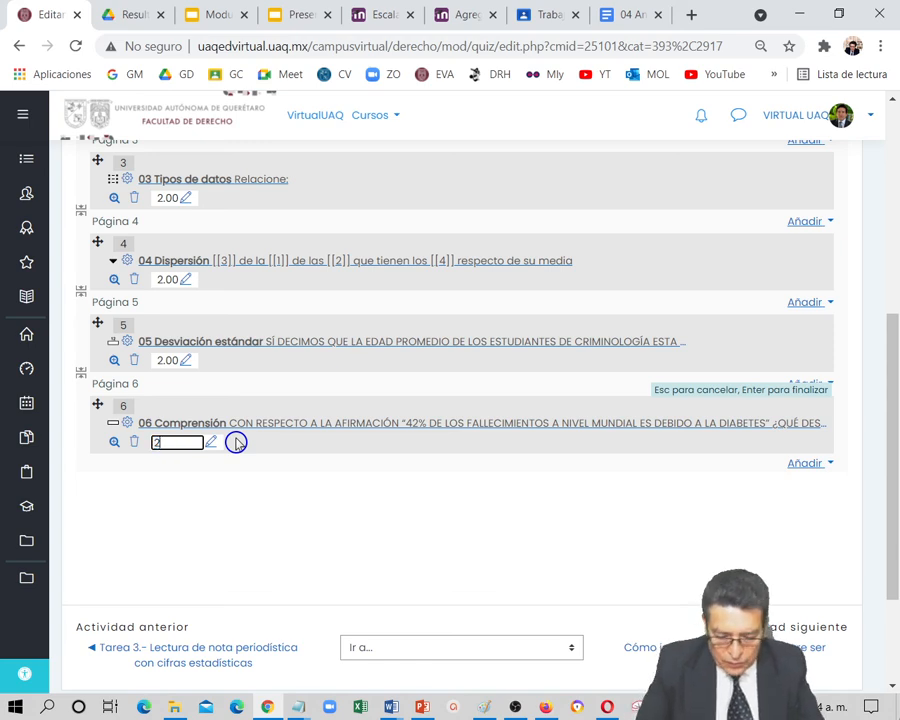
key("Return")
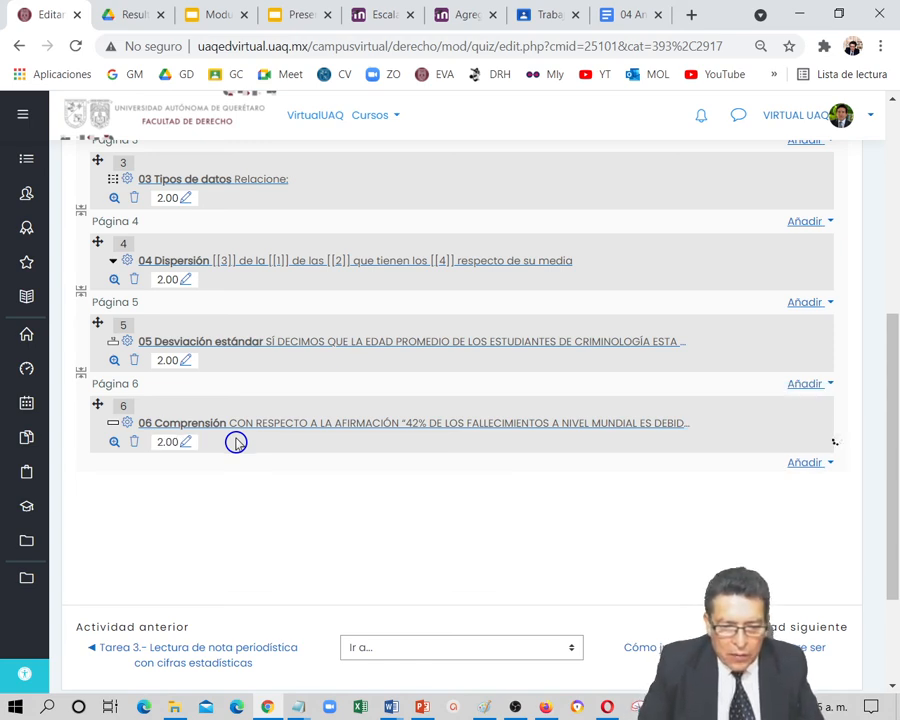
Review the exam's question list, the points of each question and the total score
scroll(444, 504, "up", 5)
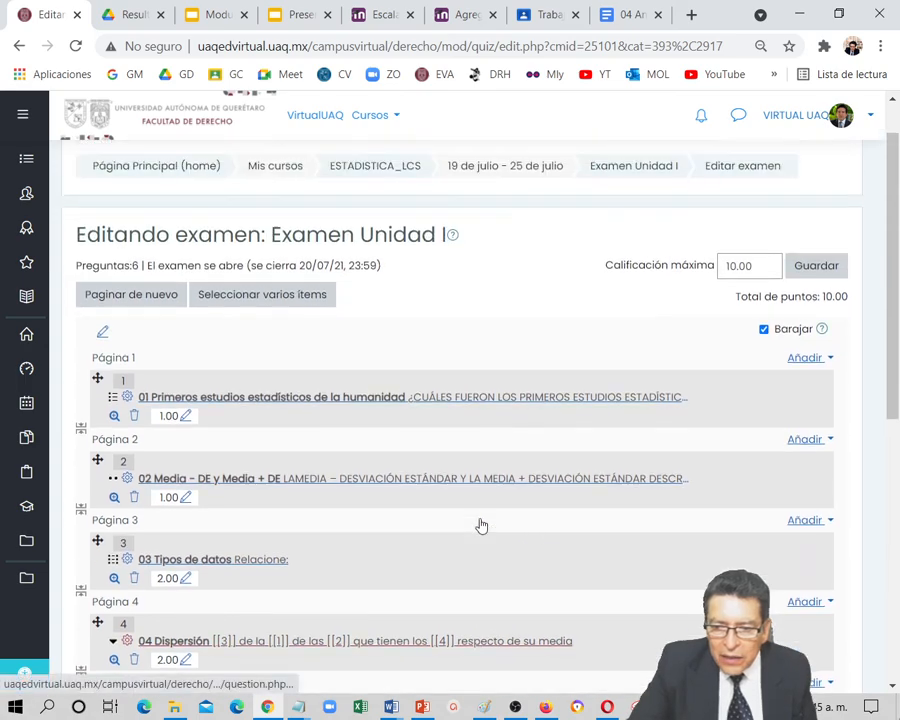
scroll(372, 582, "down", 4)
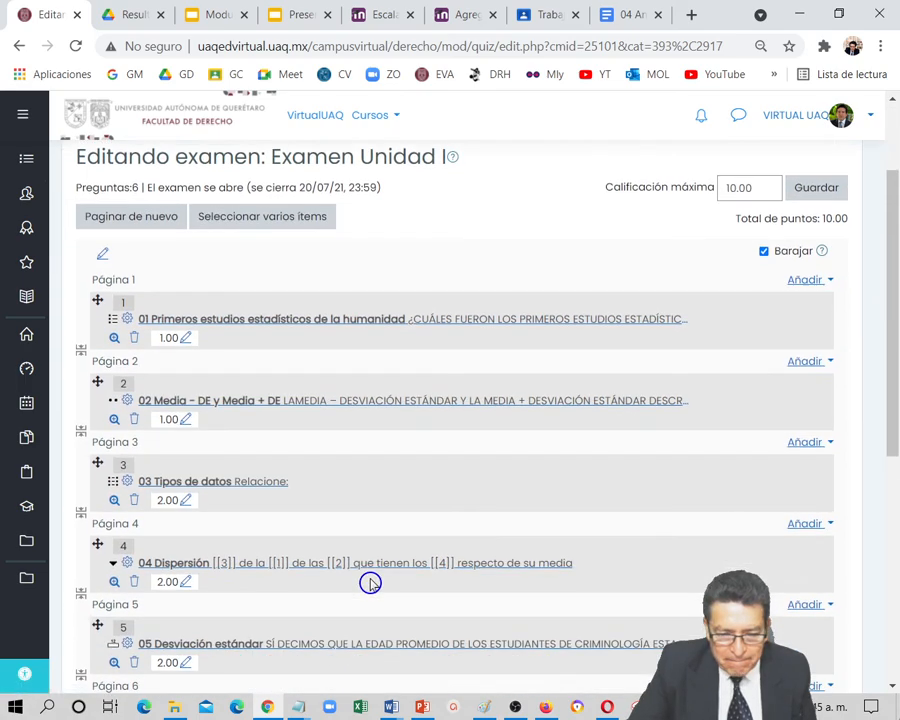
scroll(372, 582, "down", 2)
scroll(394, 574, "up", 4)
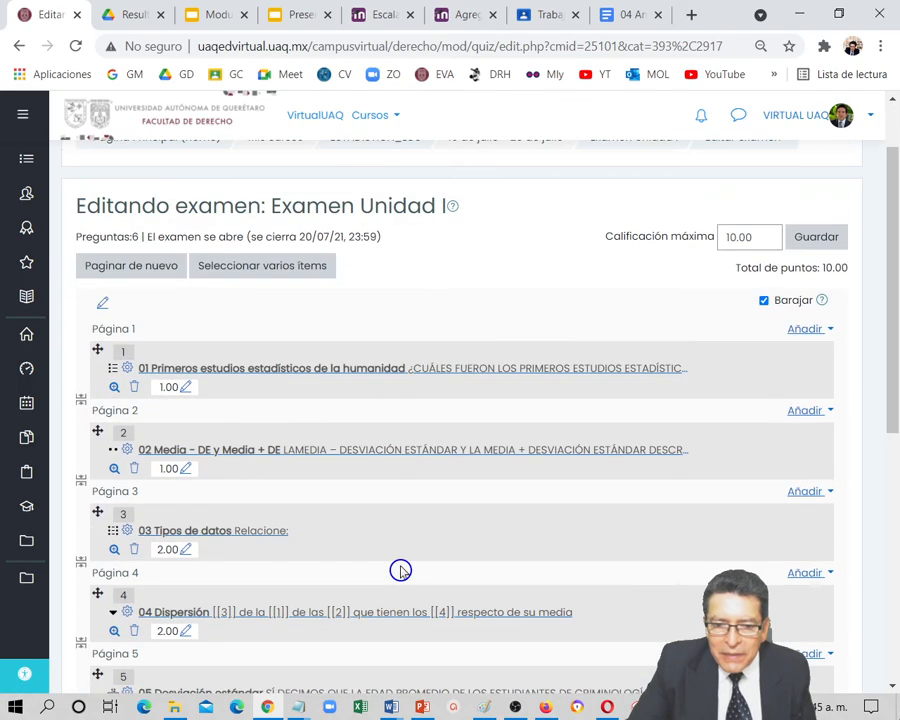
scroll(400, 570, "down", 5)
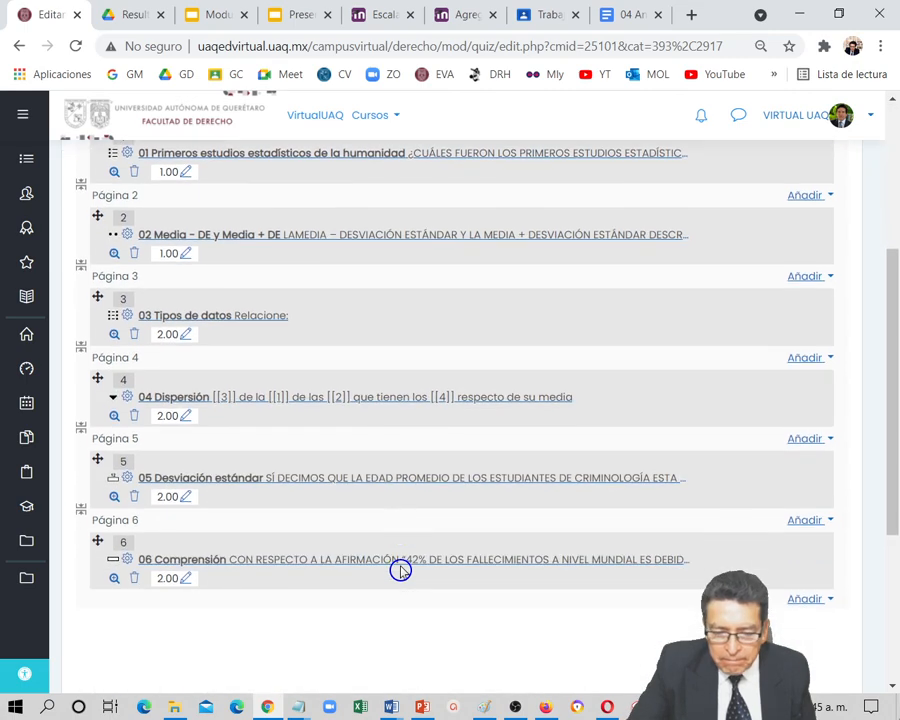
scroll(400, 570, "down", 1)
scroll(400, 570, "up", 7)
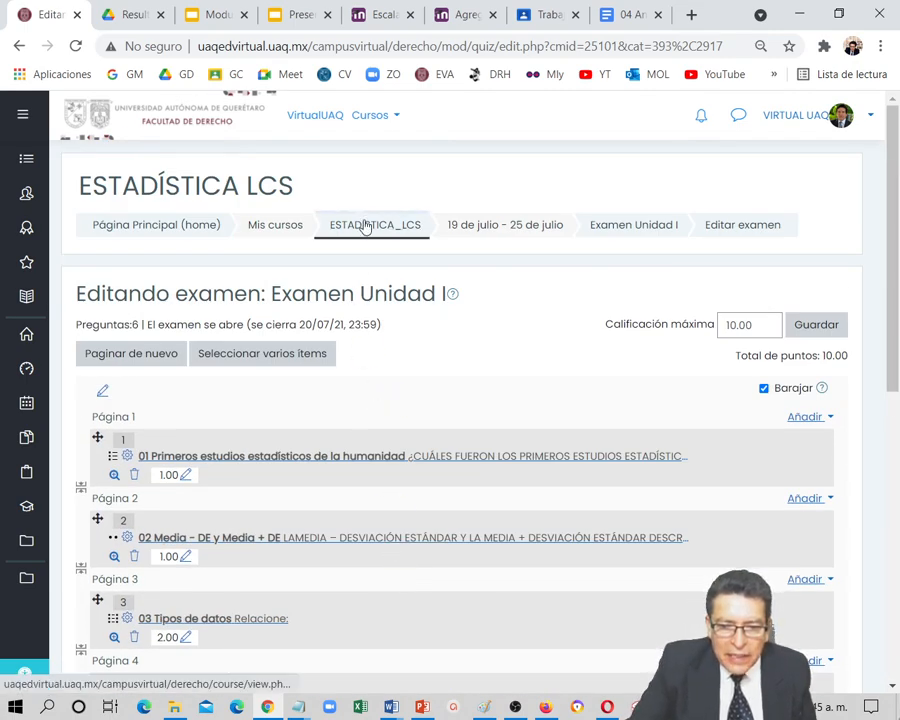
Return to the ESTADISTICA_LCS course page, open "Examen Unidad I" and start an attempt at the exam
left_click(365, 226)
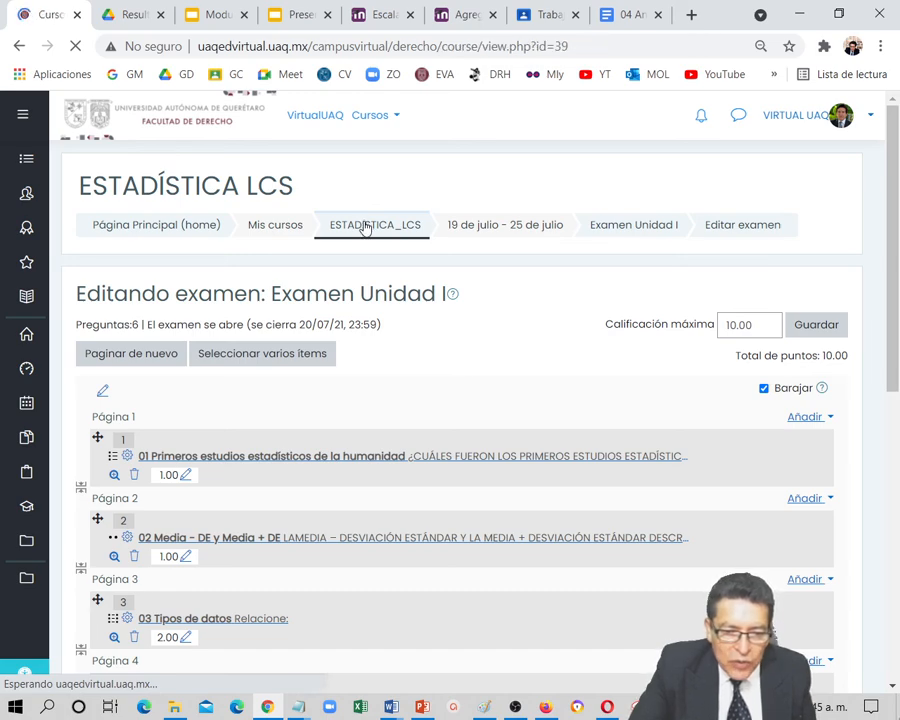
scroll(298, 426, "down", 10)
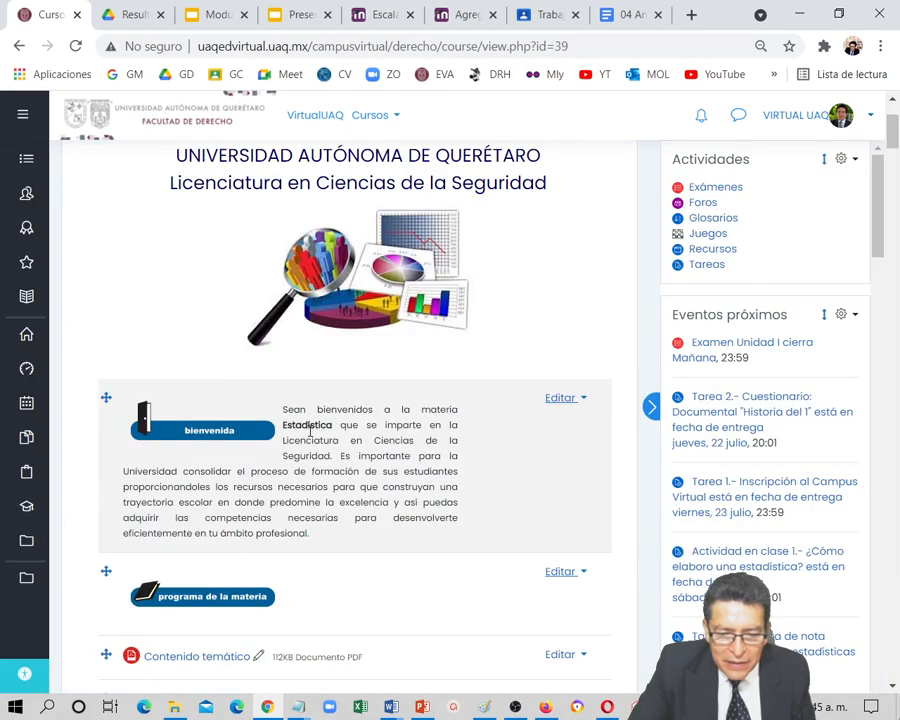
scroll(309, 434, "down", 5)
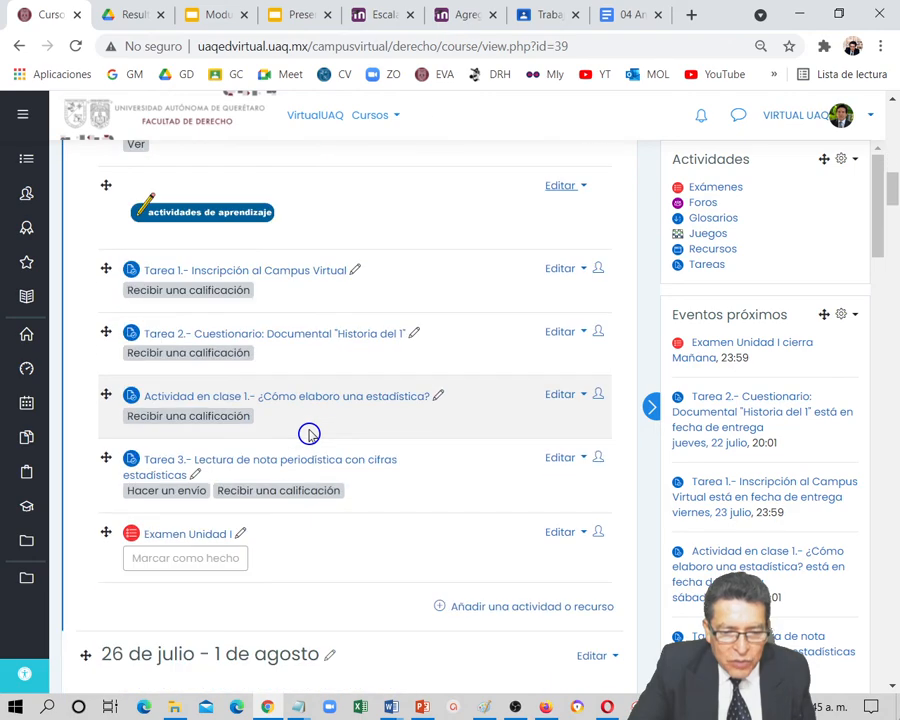
left_click(186, 360)
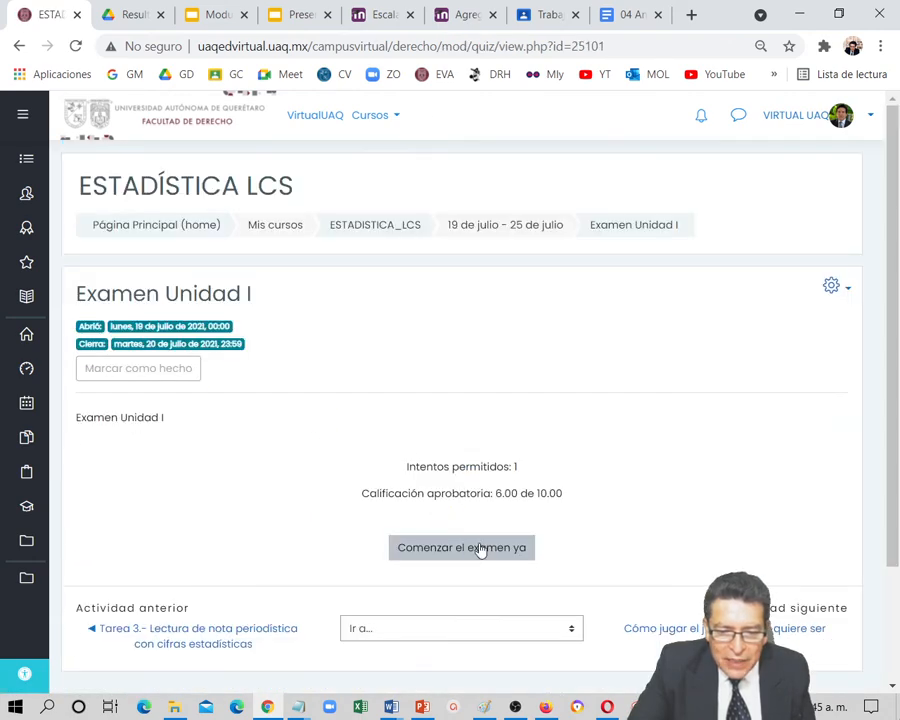
left_click(462, 550)
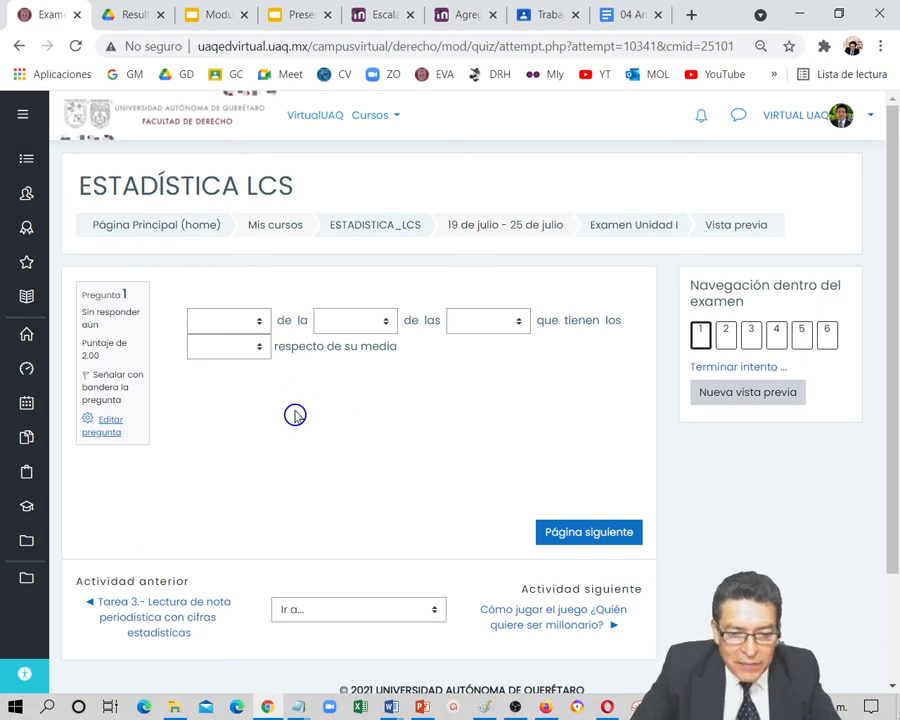
Fill the gaps of the missing-words question with "informa", "media", "distancias" and "datos", and go on to the following question
left_click(260, 328)
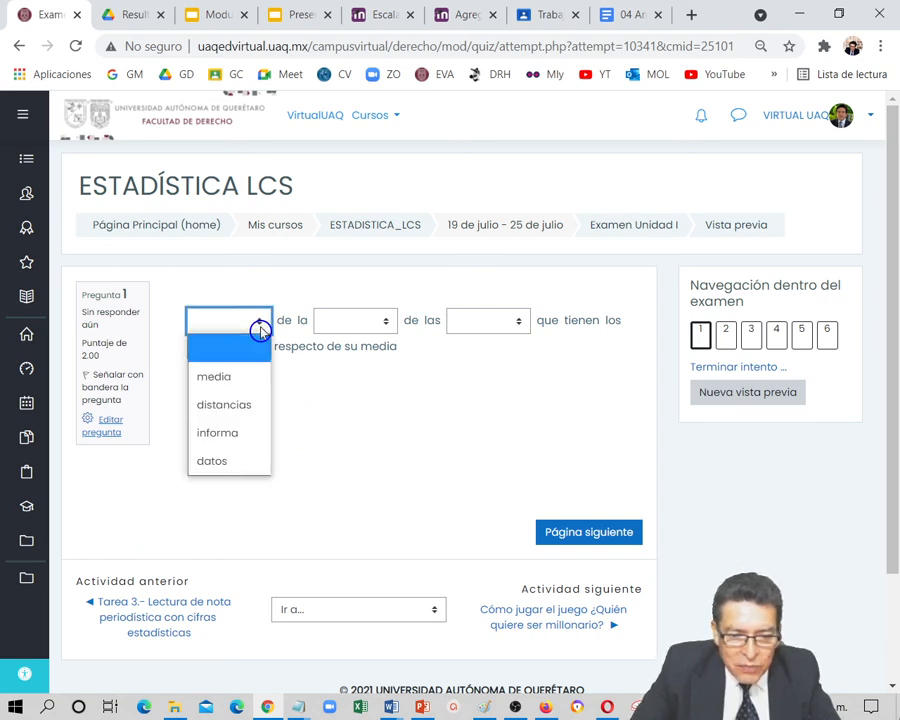
left_click(253, 433)
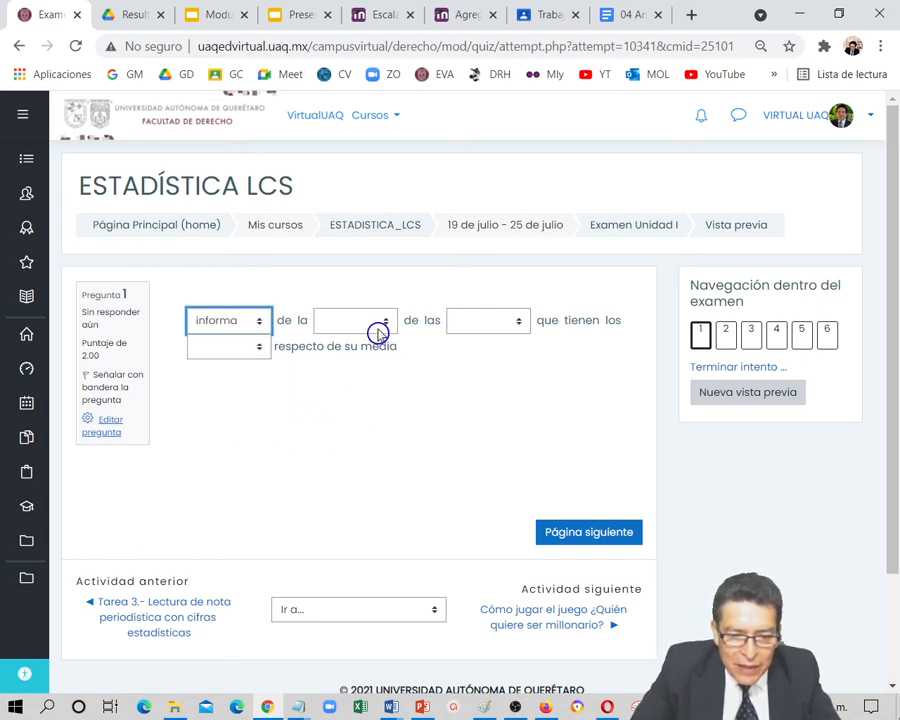
left_click(385, 327)
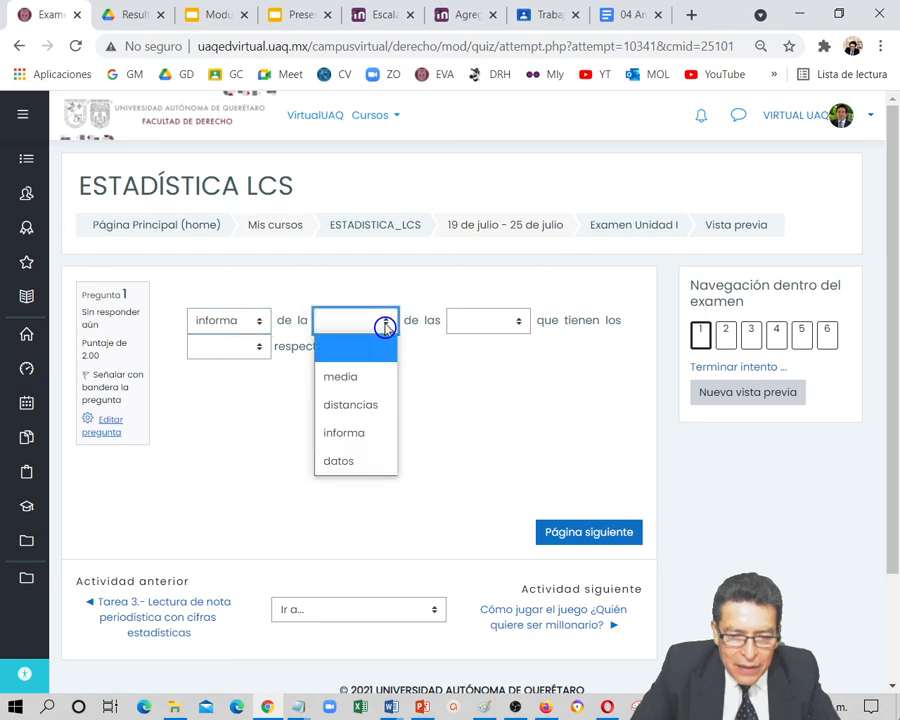
left_click(368, 376)
left_click(518, 321)
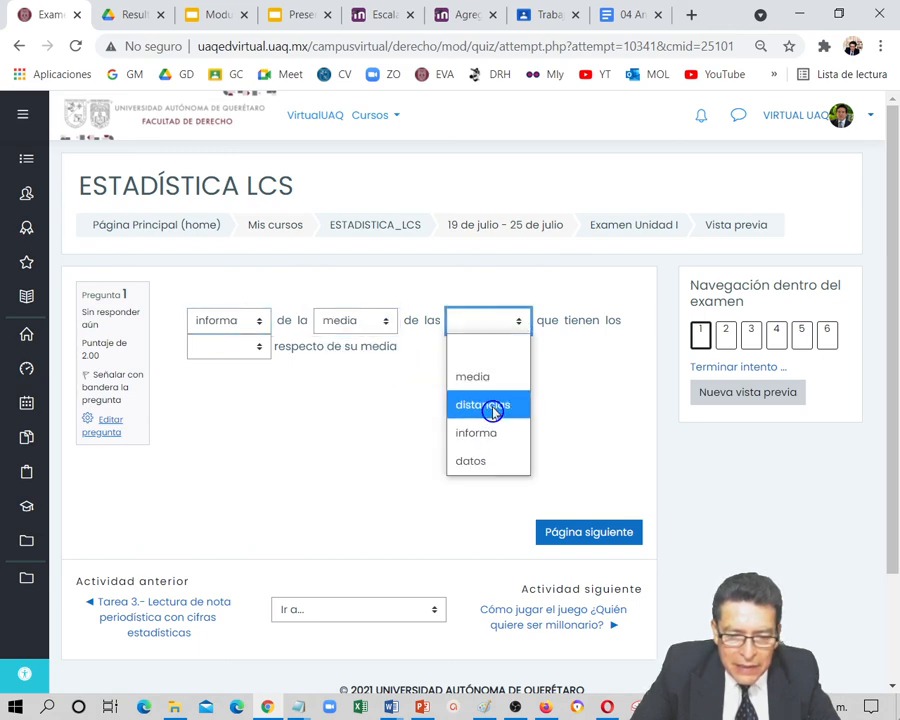
left_click(493, 410)
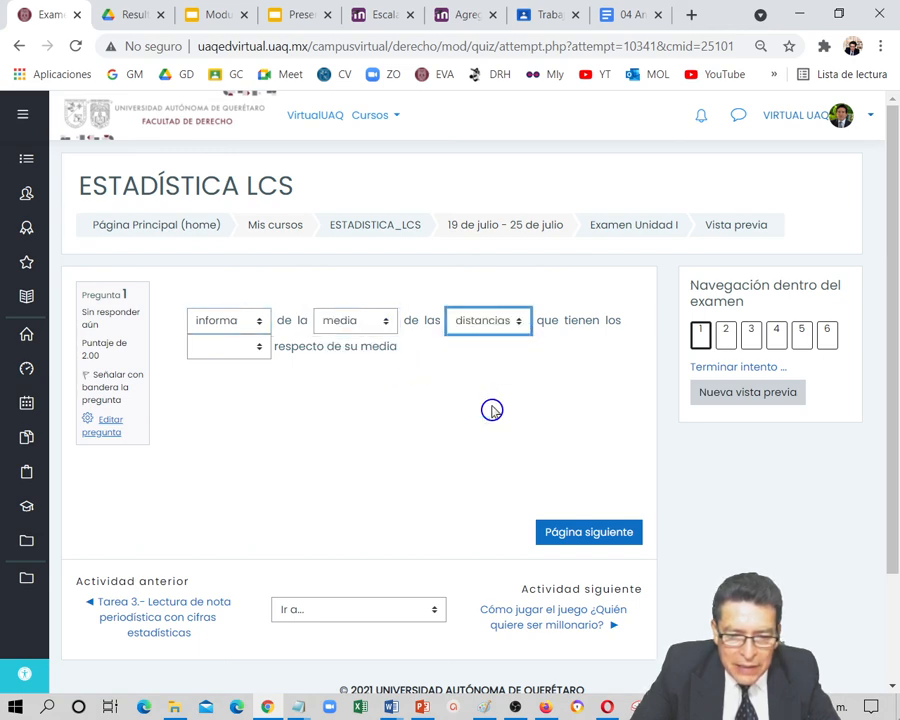
left_click(260, 350)
left_click(233, 480)
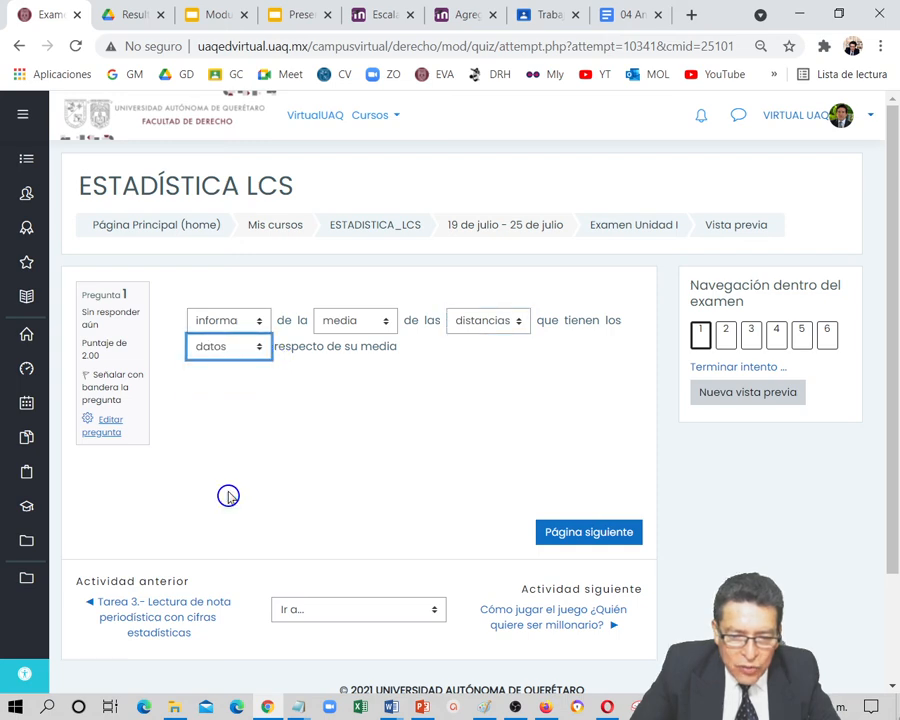
scroll(303, 484, "down", 3)
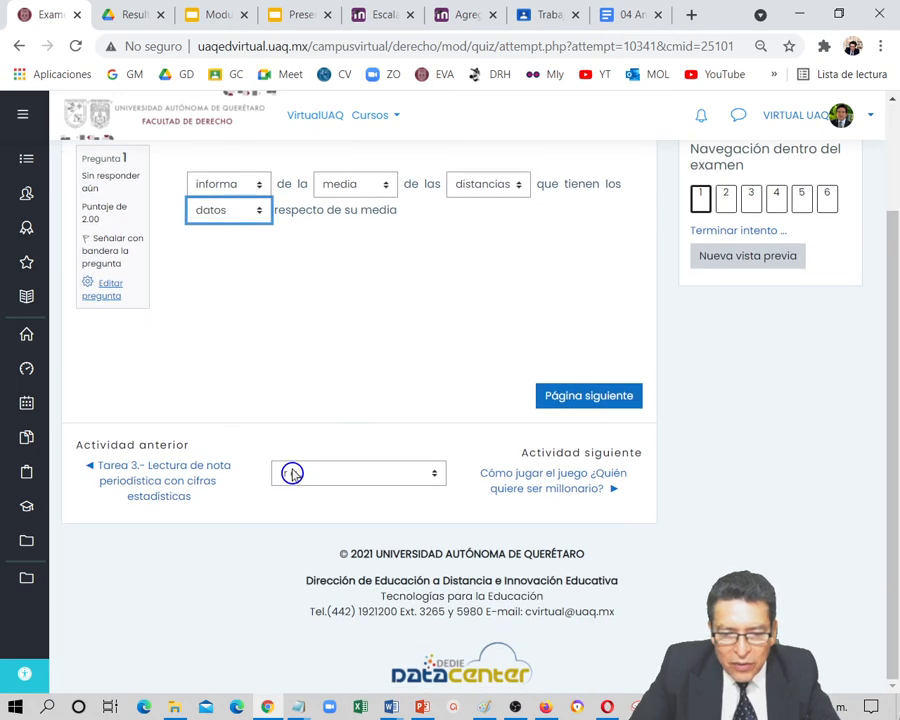
scroll(293, 384, "up", 3)
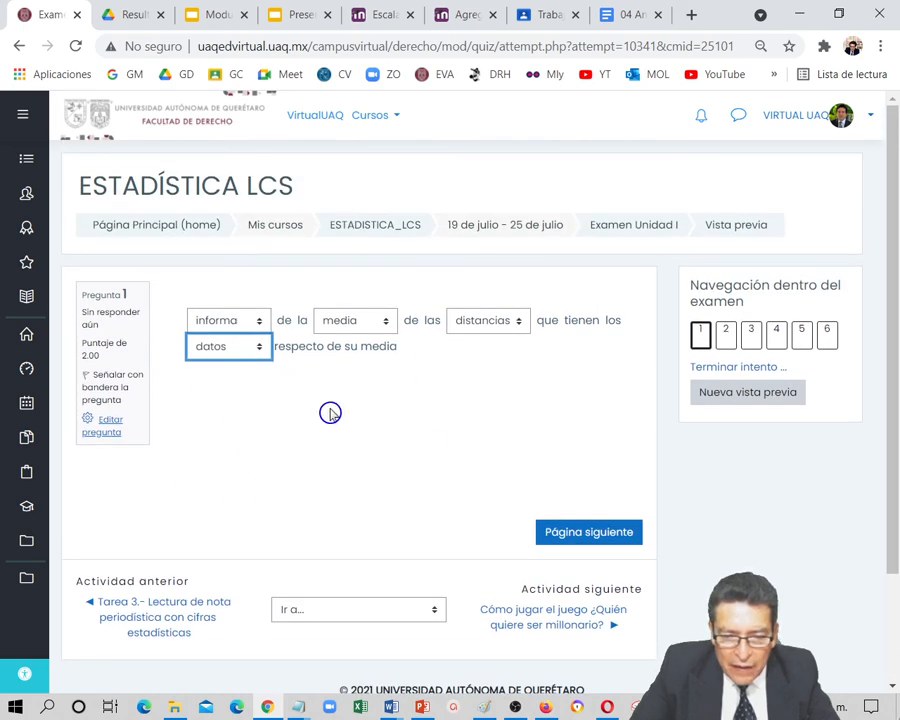
left_click(583, 534)
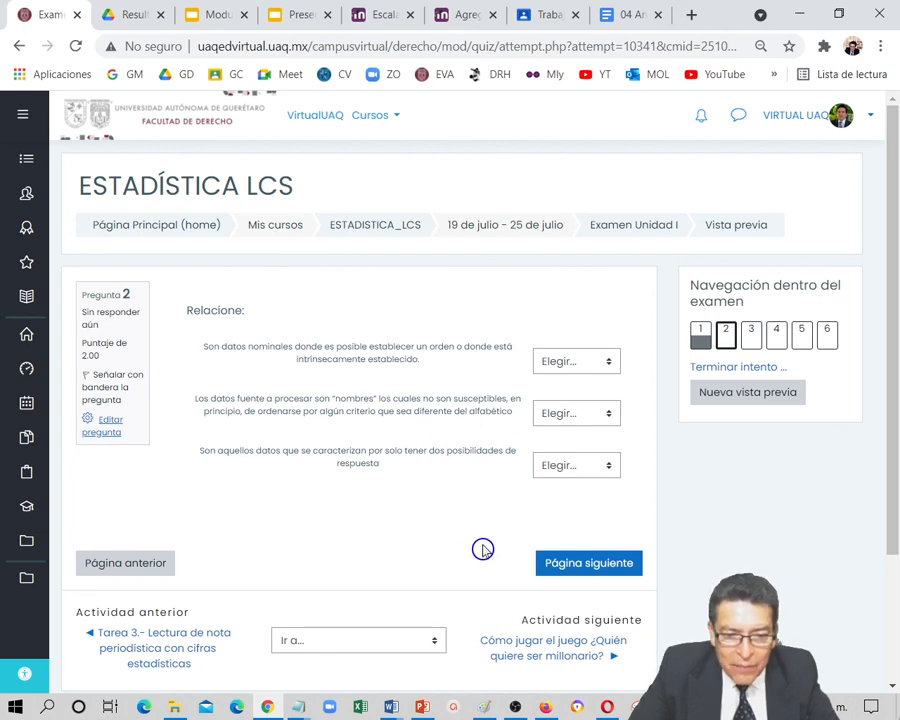
Match the three descriptions in question 2 with "Ordinales", "Nominales" and "Binomiales", in that order, and go on to question 3
scroll(482, 548, "down", 3)
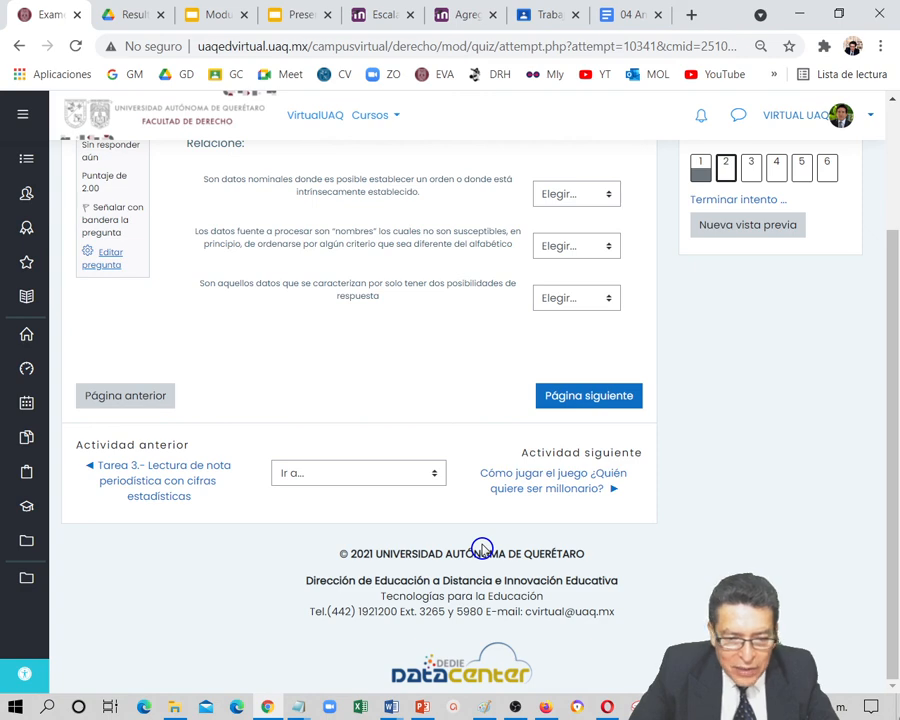
scroll(482, 548, "up", 3)
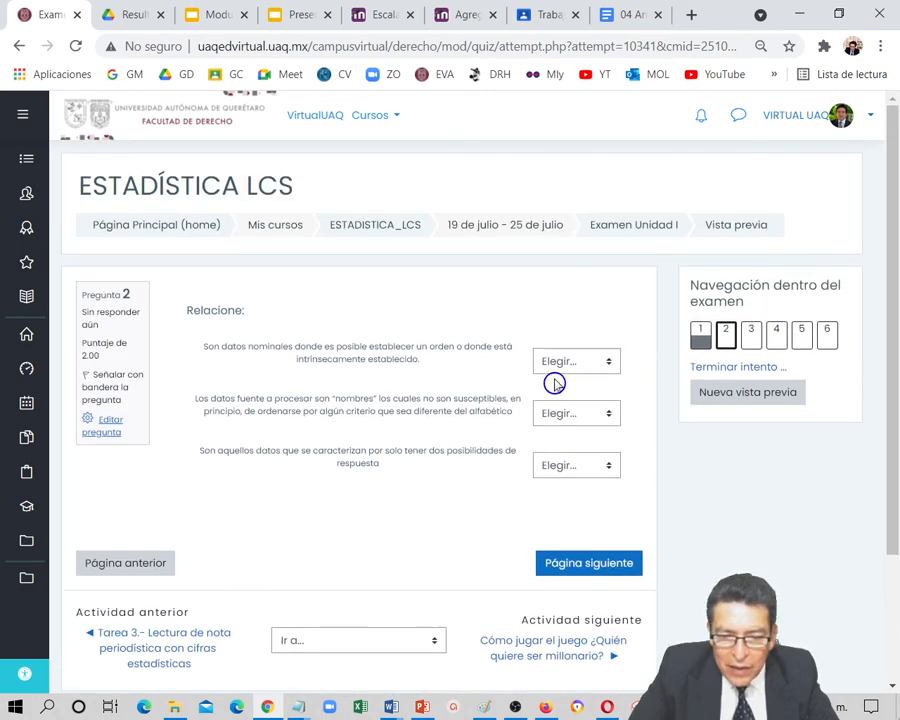
left_click(607, 369)
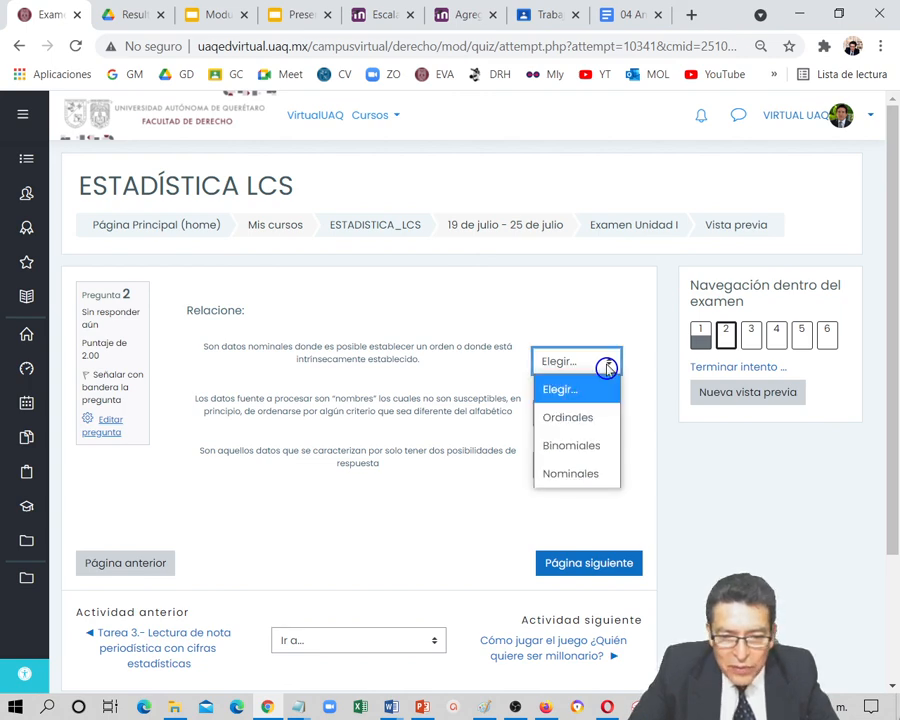
left_click(598, 418)
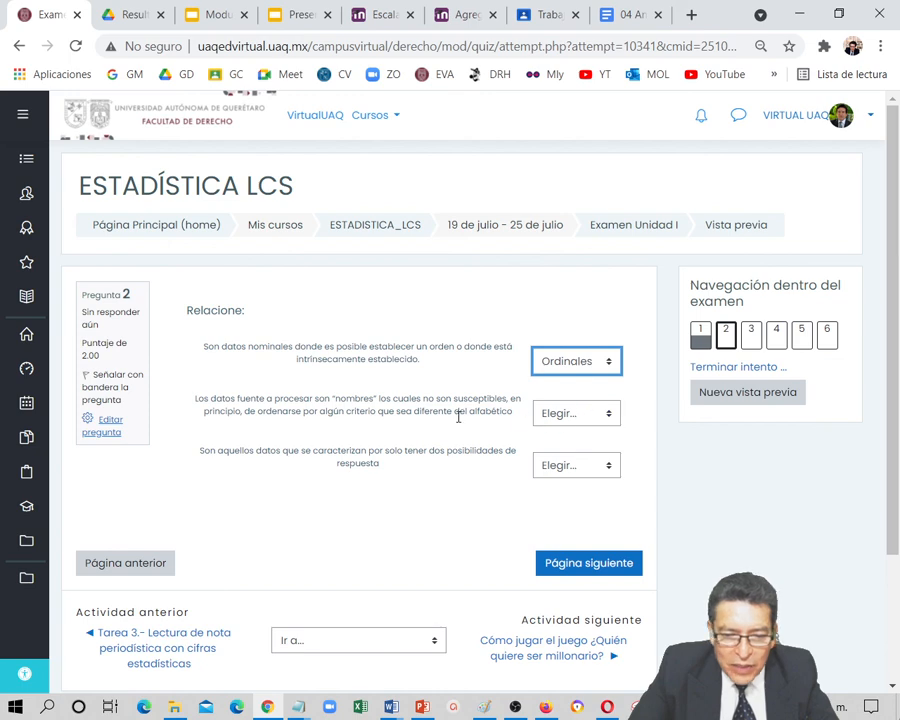
left_click(606, 422)
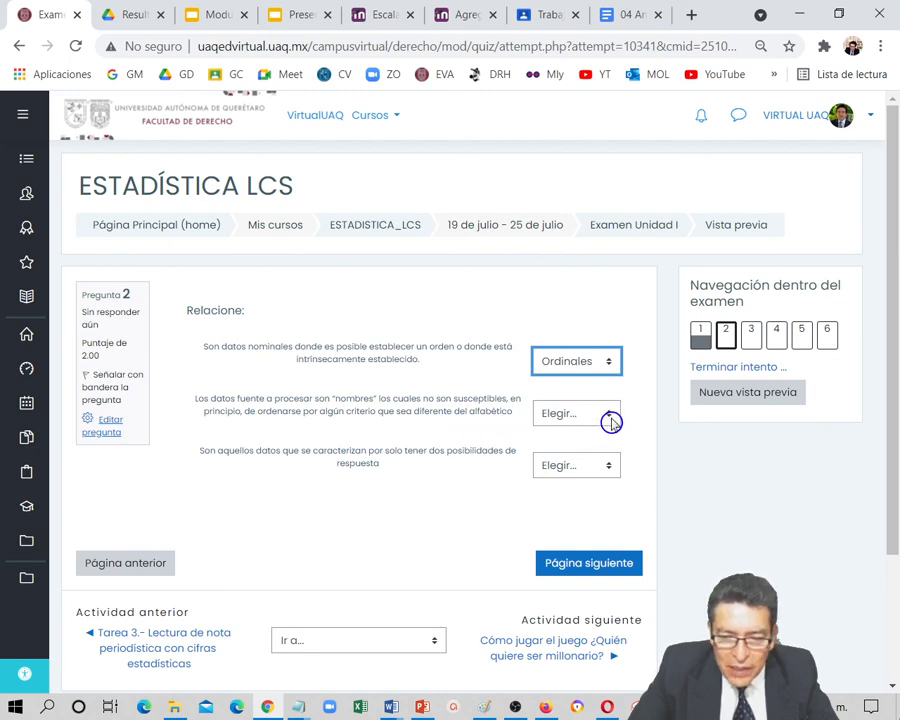
left_click(588, 524)
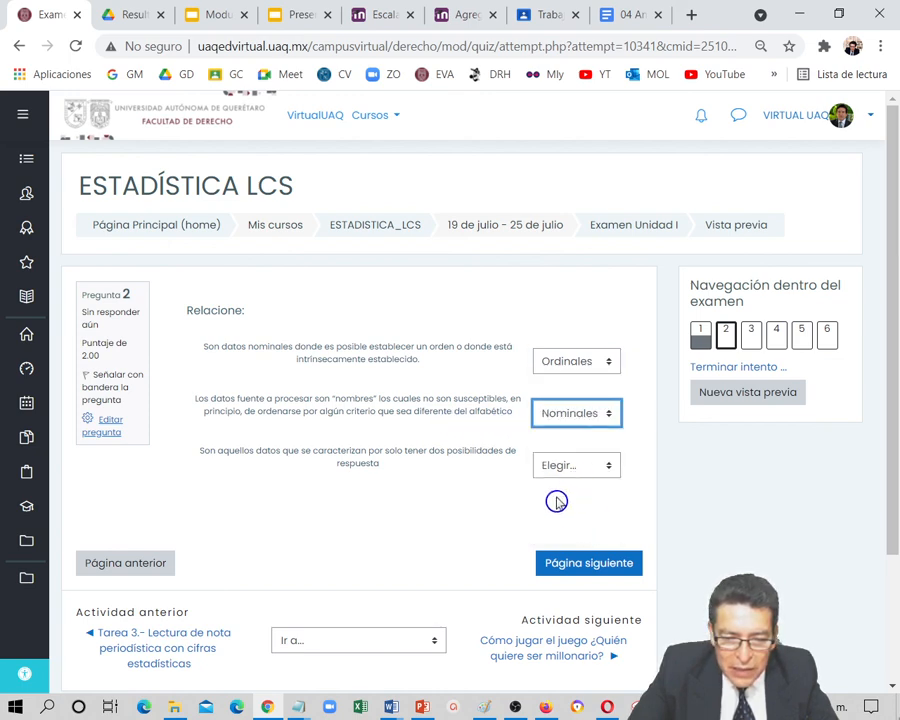
left_click(614, 471)
left_click(588, 549)
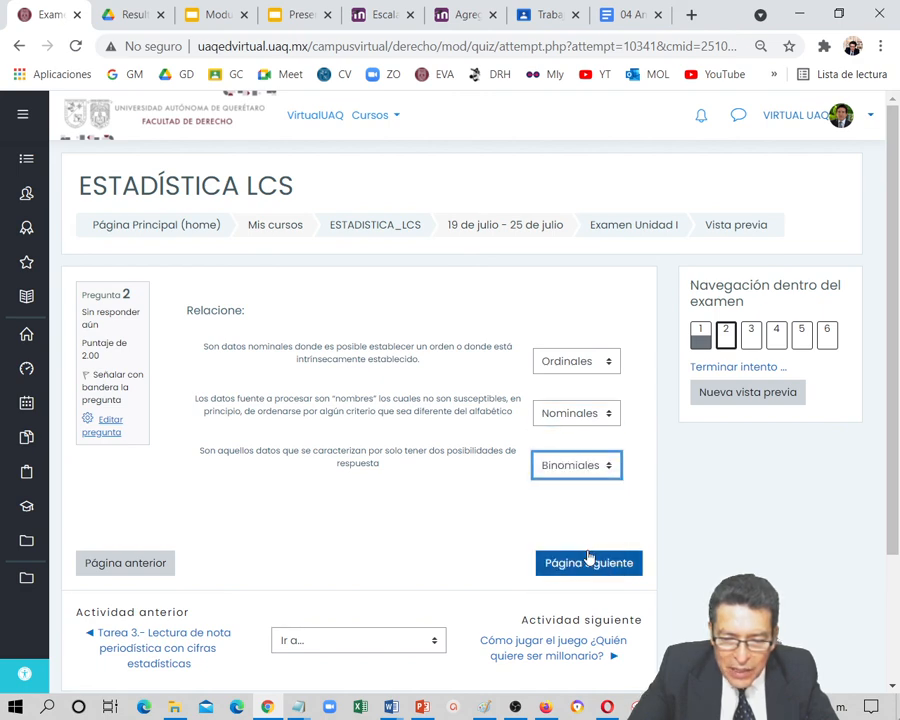
left_click(591, 568)
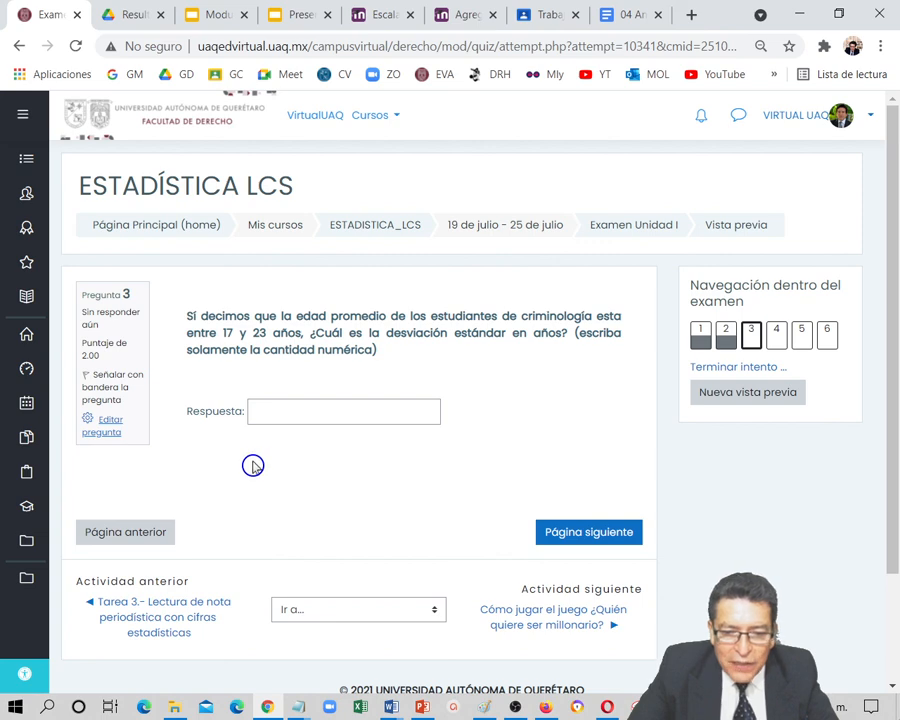
Answer the standard deviation question with 6 and the first statistical studies question with "Los censos de población", moving on to question 5
left_click(306, 411)
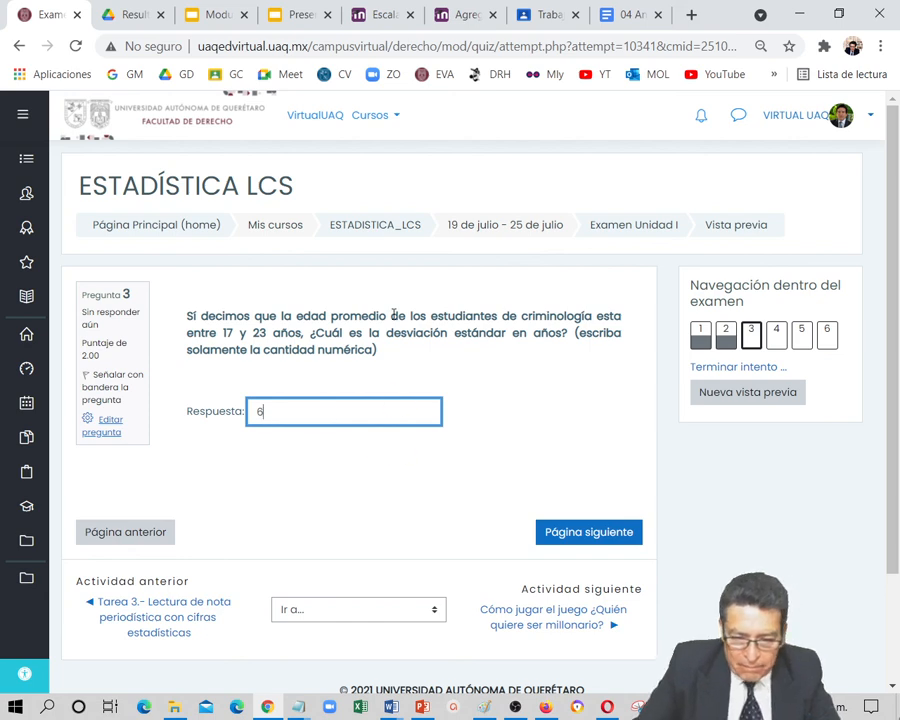
left_click(572, 539)
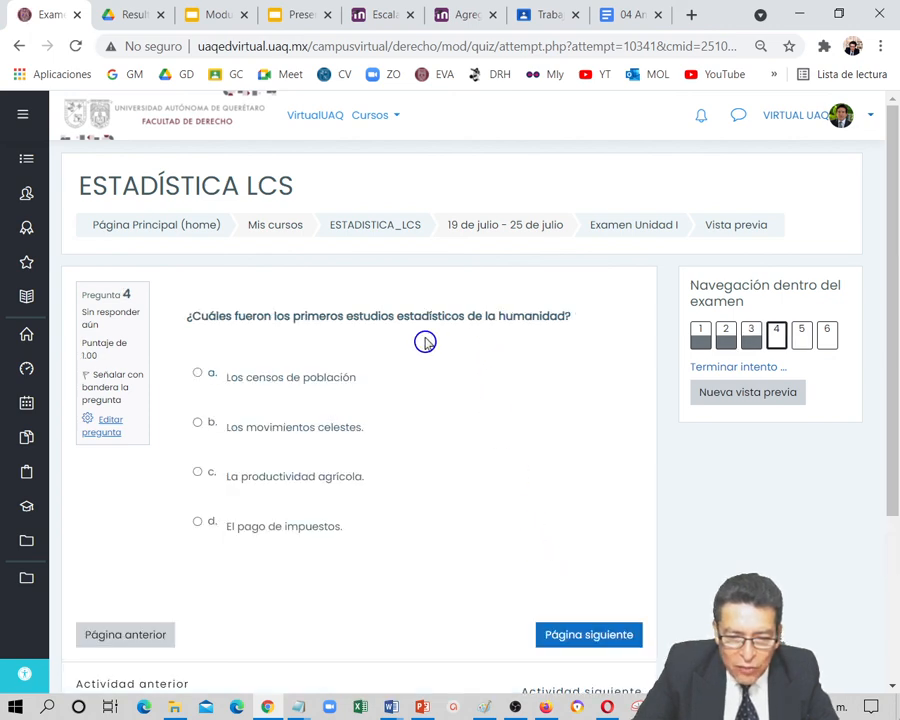
left_click(197, 377)
left_click(594, 656)
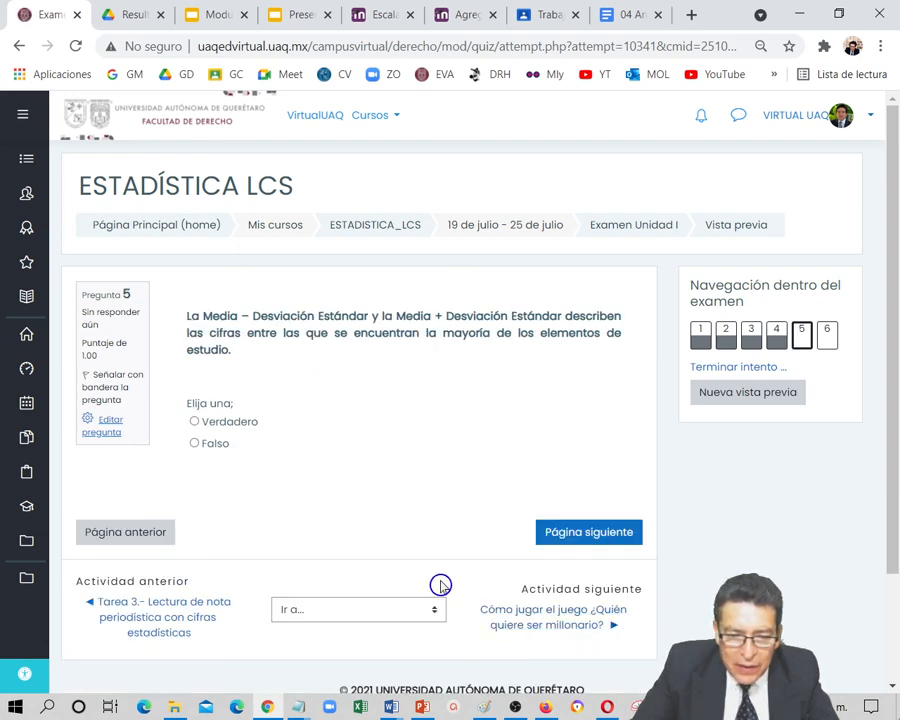
Answer question 5 with "Verdadero" and enter "PORCENTAJE DE FRECUENCIAS" as the answer to question 6
left_click(193, 422)
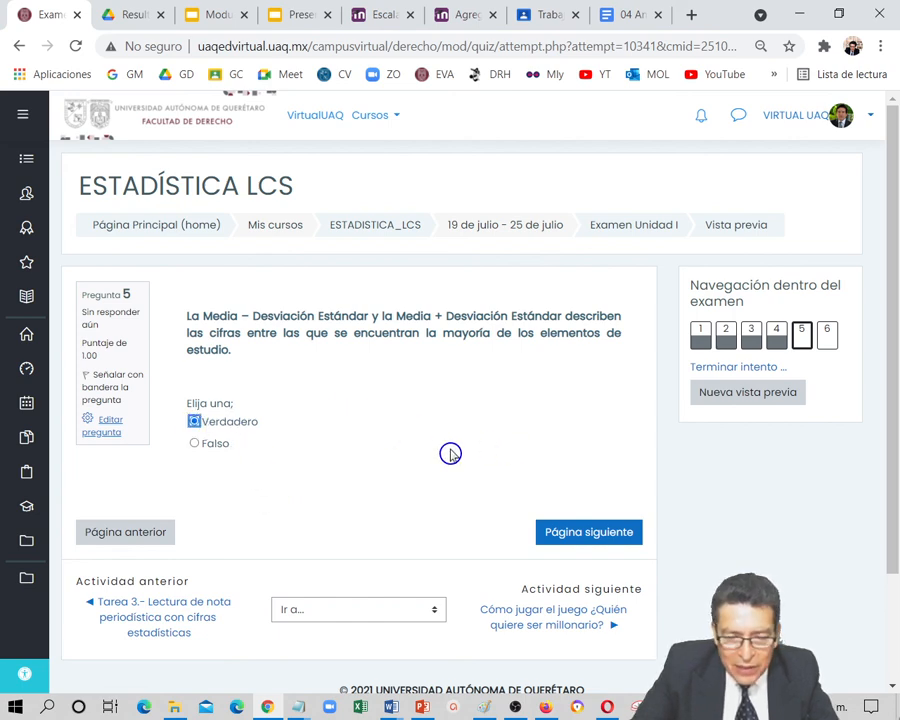
left_click(593, 541)
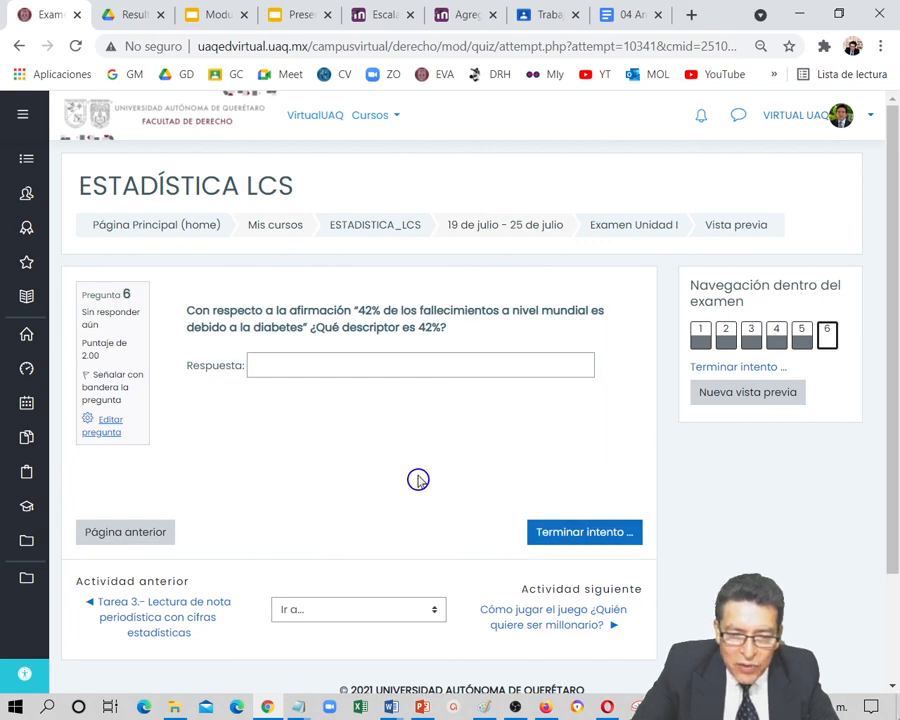
left_click(353, 358)
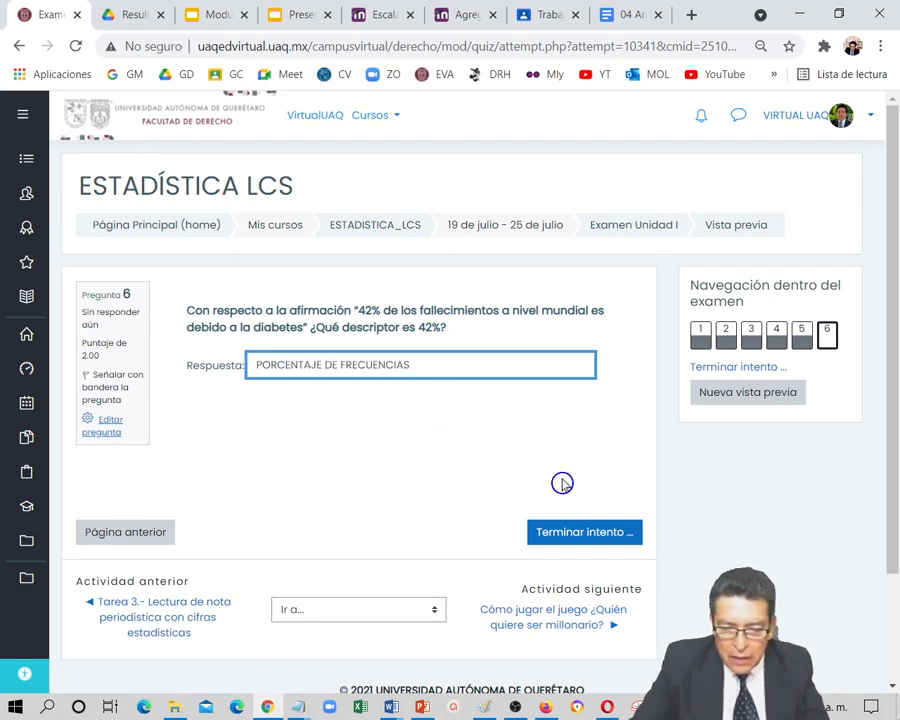
Finish the exam attempt and submit all answers, confirming the submission
left_click(607, 533)
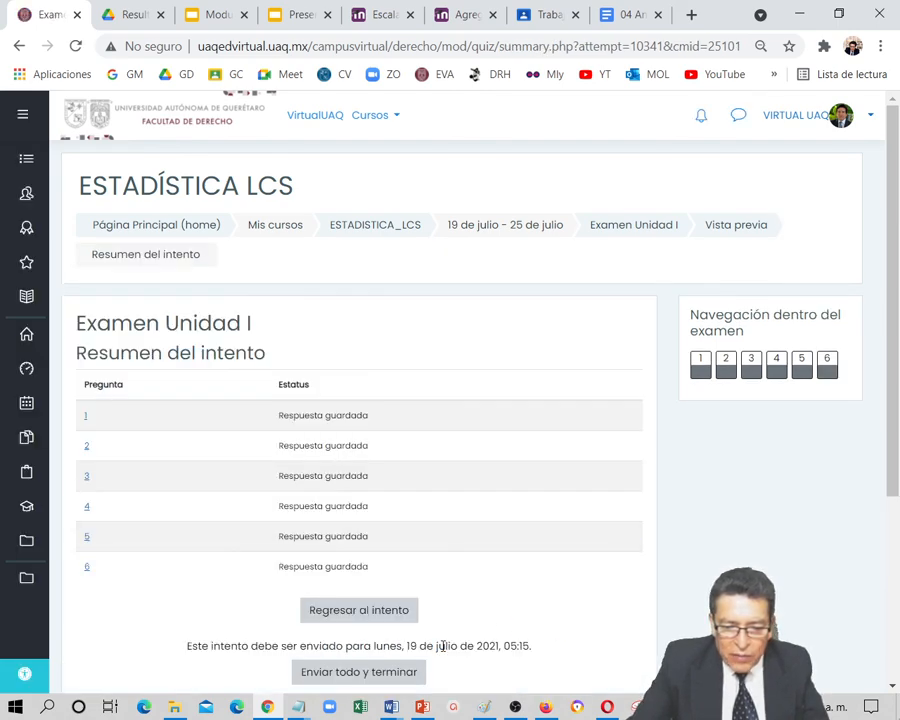
left_click(380, 680)
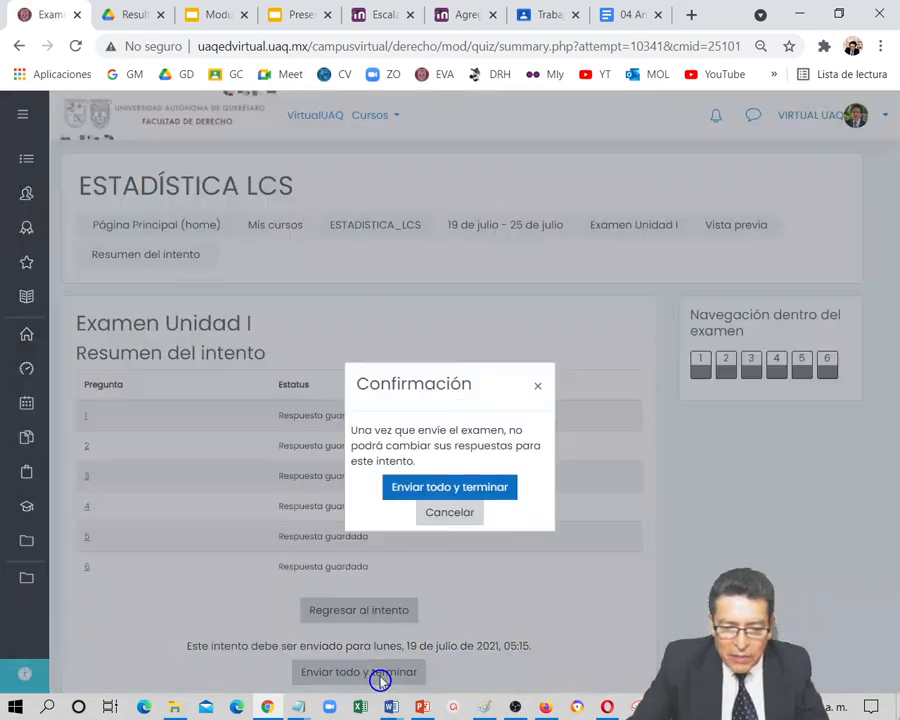
left_click(452, 487)
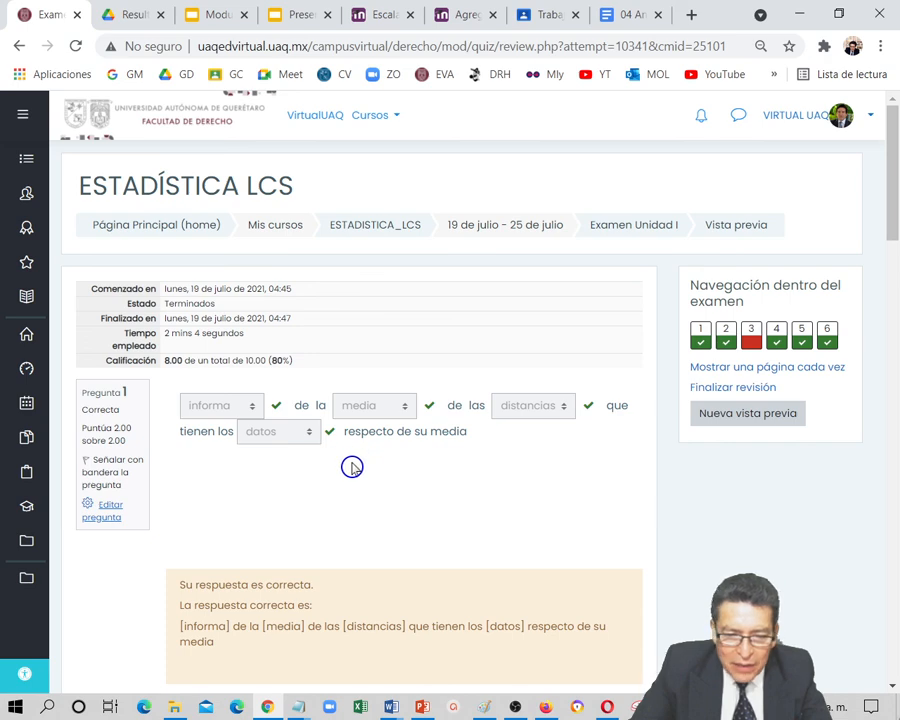
Review the submitted attempt's grade and the score, feedback and correct answer of each question
scroll(350, 470, "down", 4)
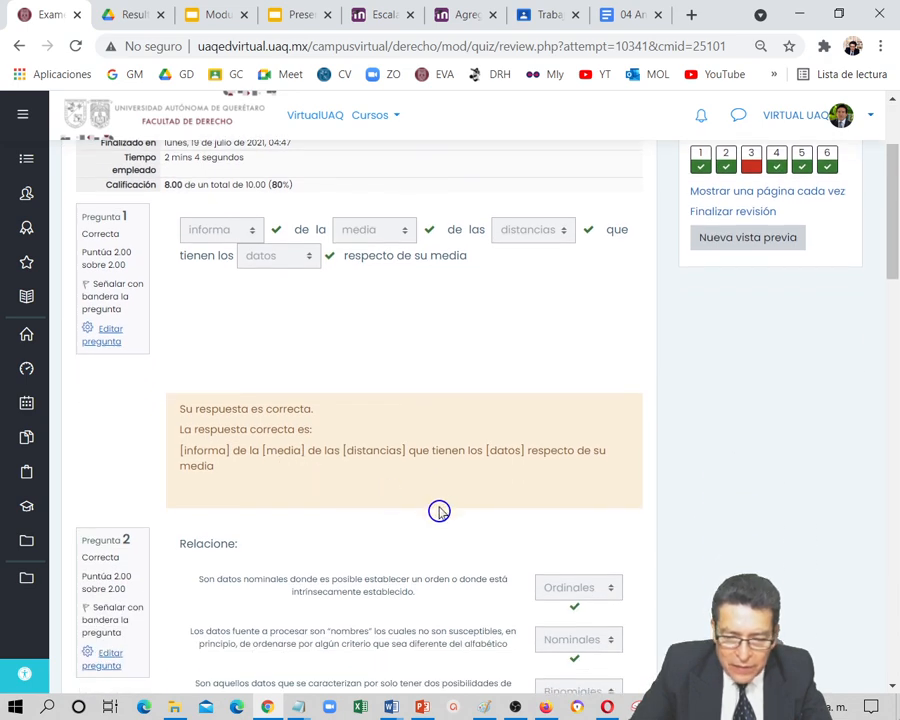
scroll(438, 508, "down", 4)
scroll(417, 437, "down", 8)
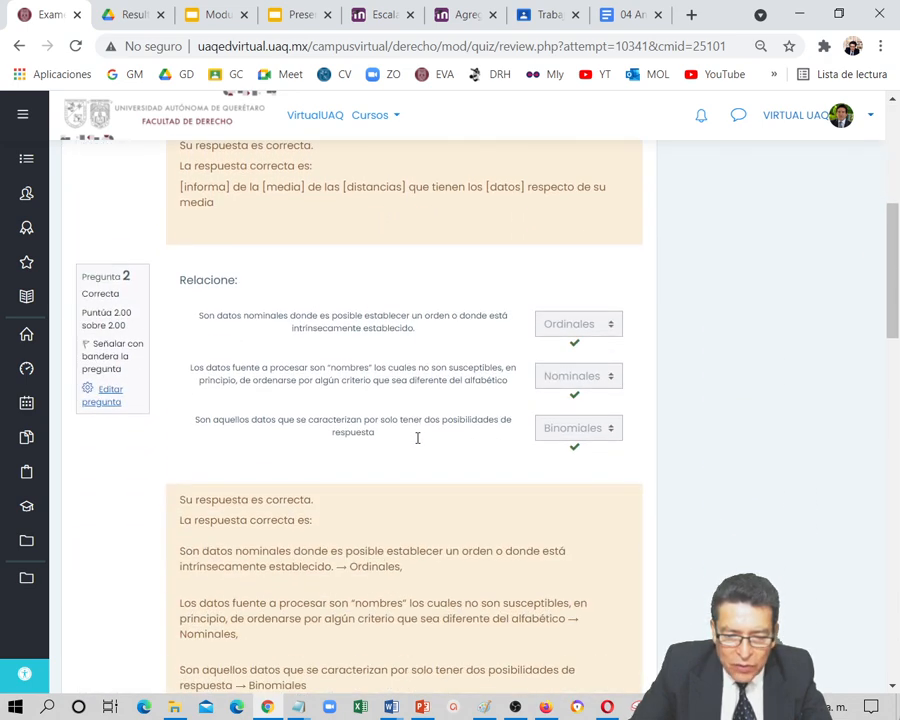
scroll(518, 462, "down", 2)
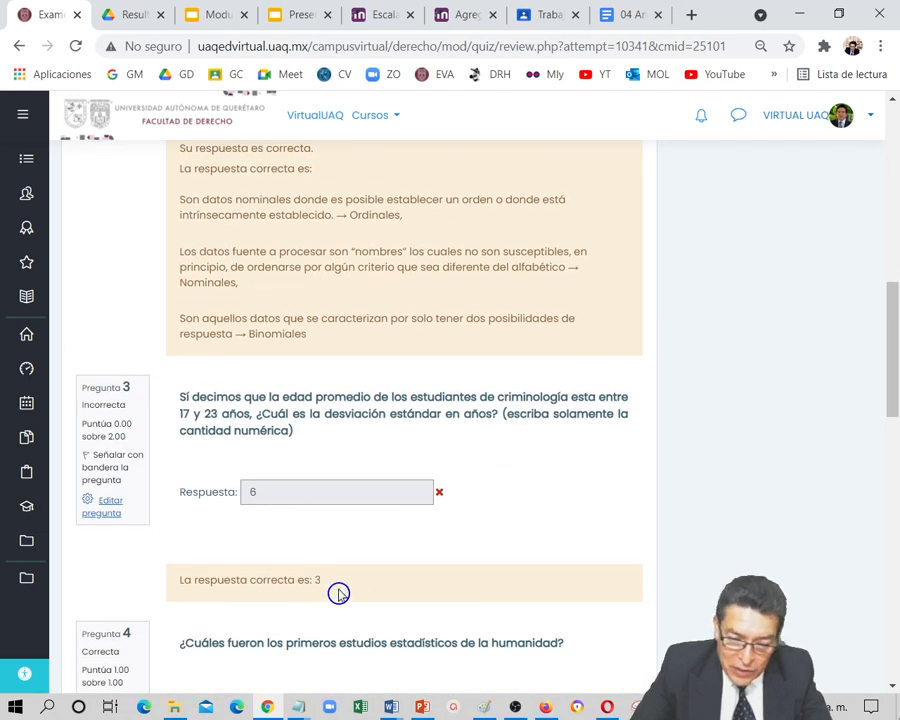
scroll(373, 586, "down", 2)
scroll(375, 587, "down", 3)
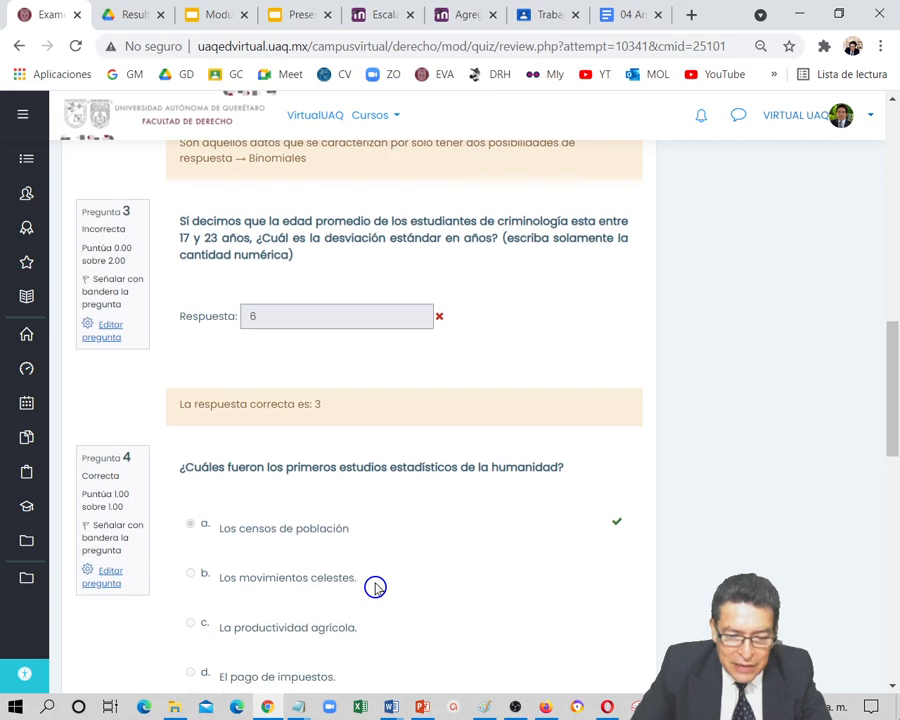
scroll(427, 512, "down", 10)
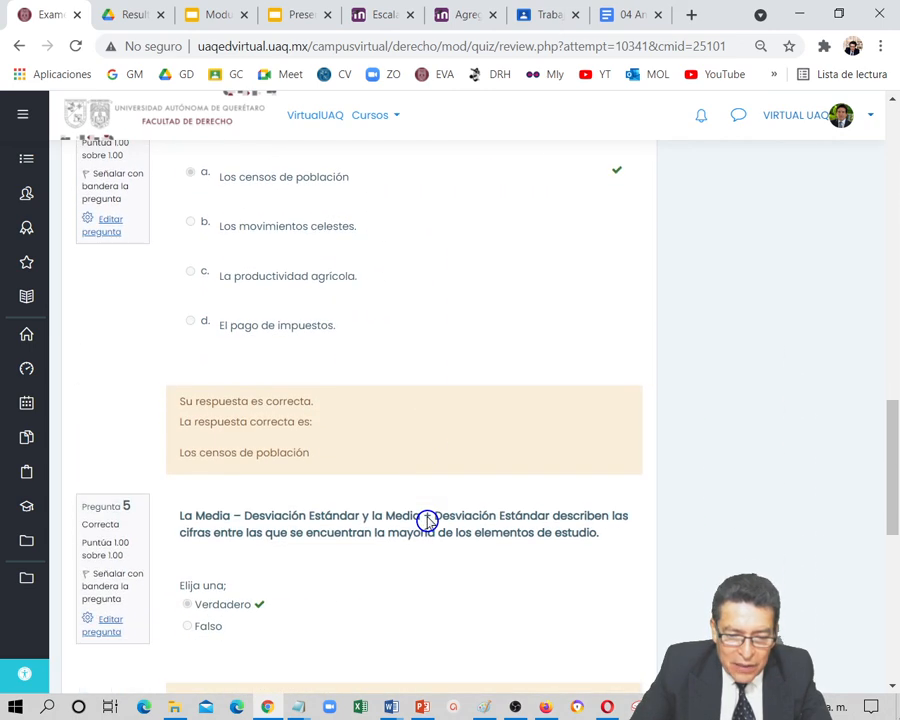
scroll(427, 518, "down", 2)
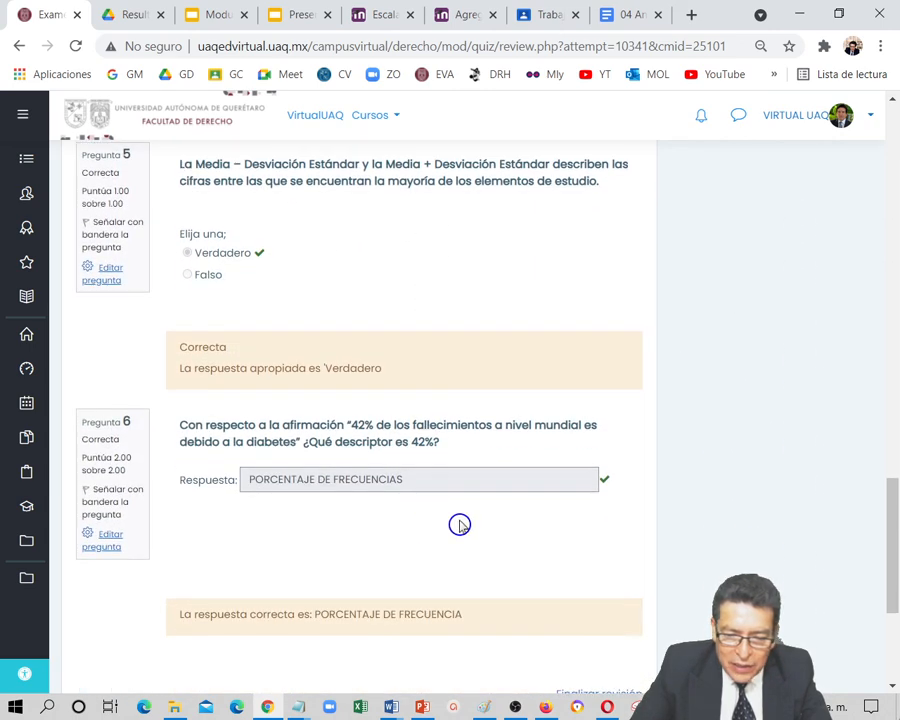
scroll(427, 517, "down", 5)
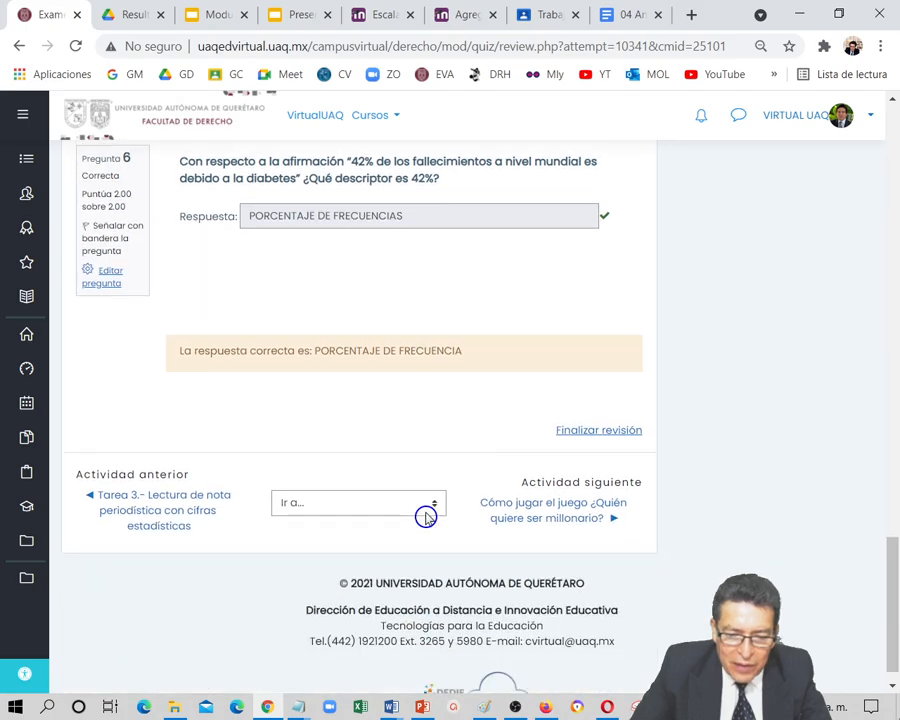
scroll(426, 517, "up", 20)
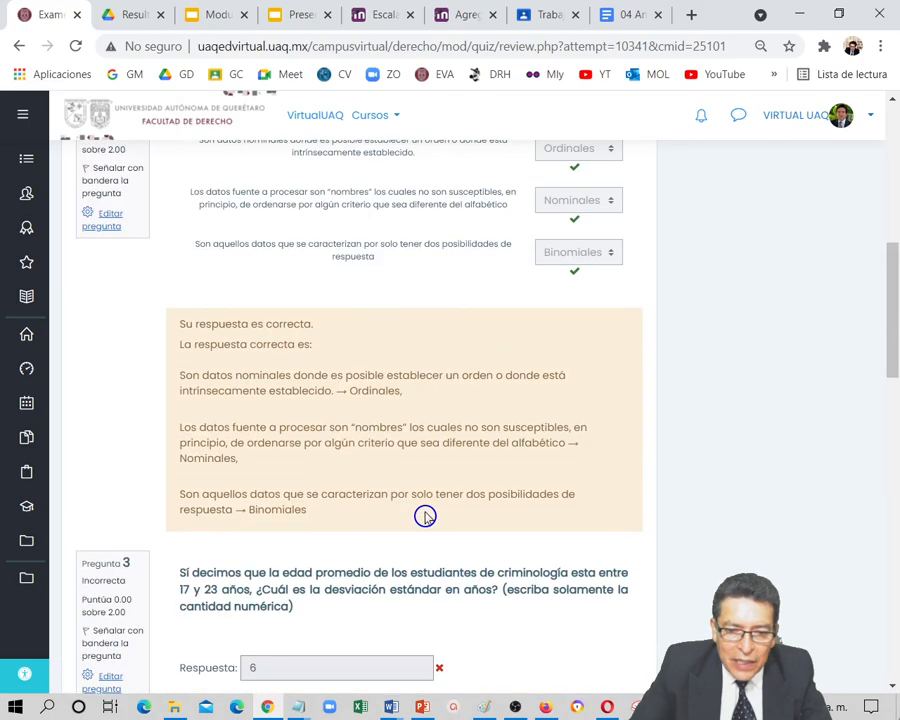
scroll(425, 516, "up", 10)
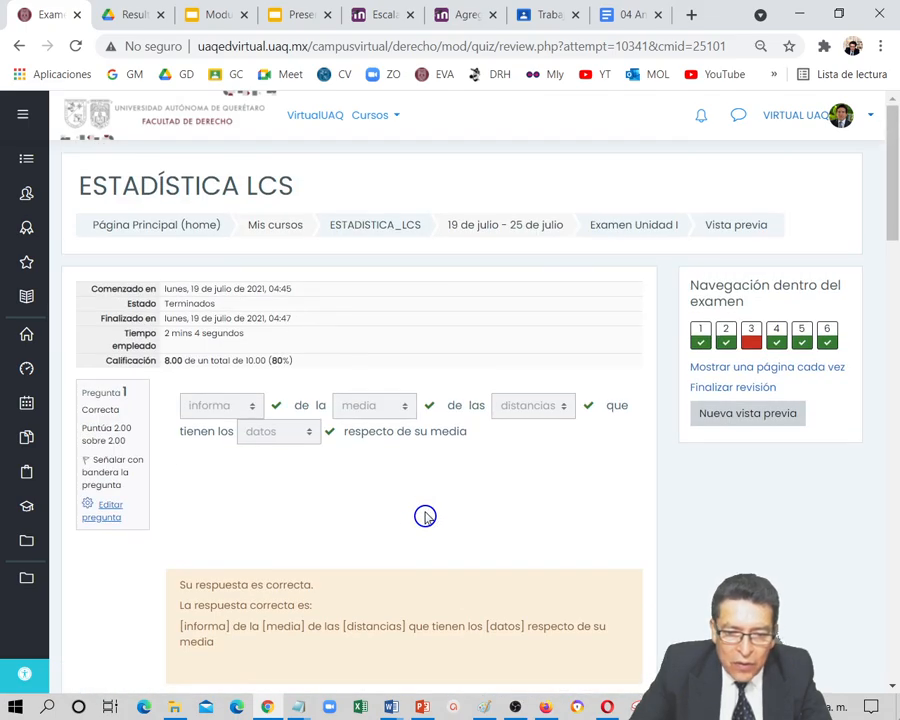
left_click(195, 372)
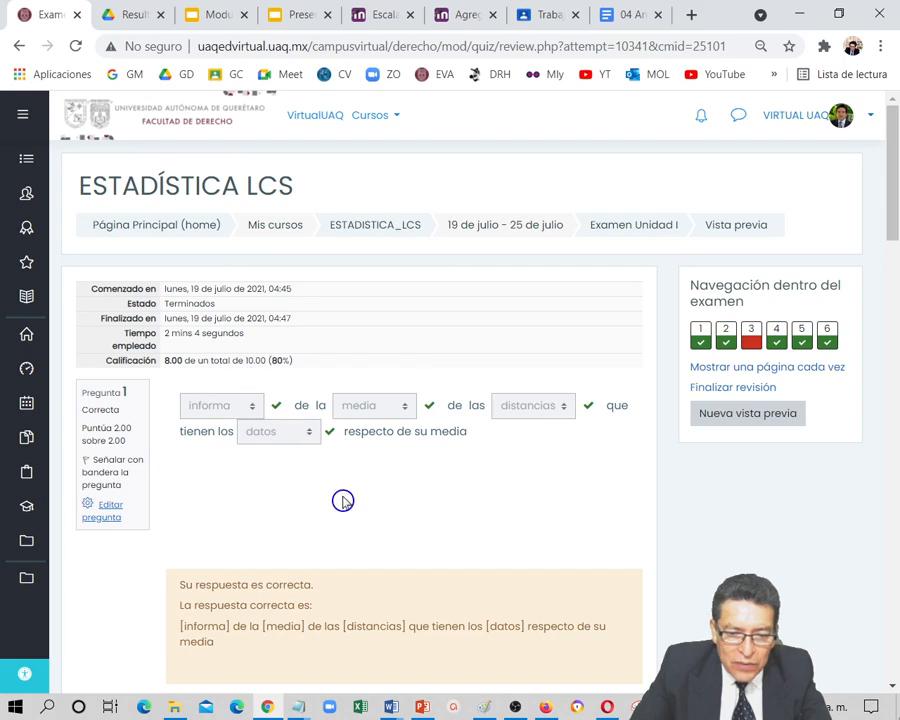
scroll(343, 500, "down", 5)
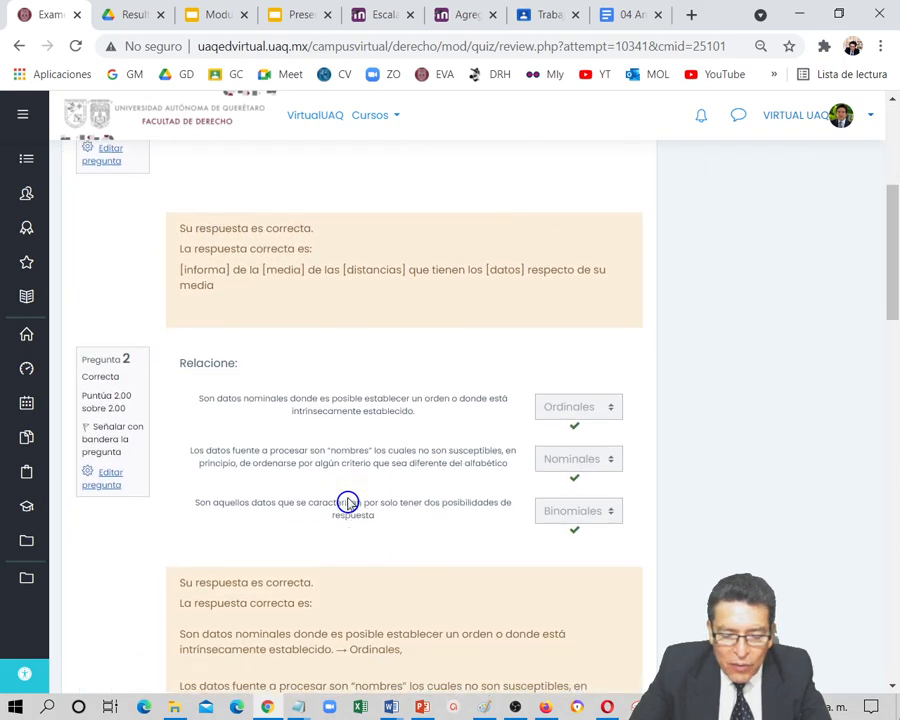
scroll(347, 501, "down", 6)
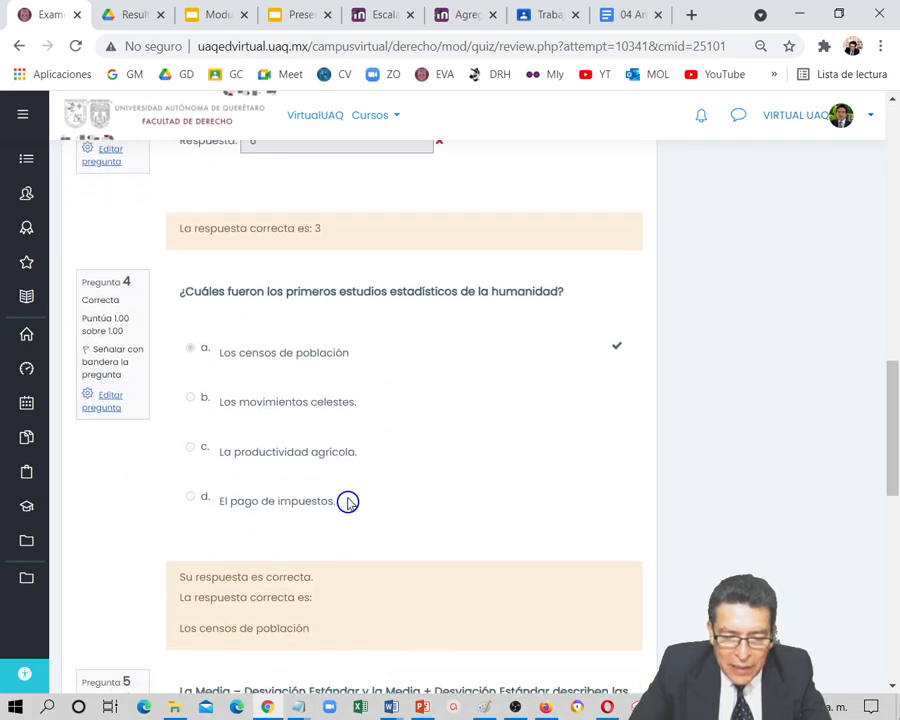
scroll(347, 502, "down", 8)
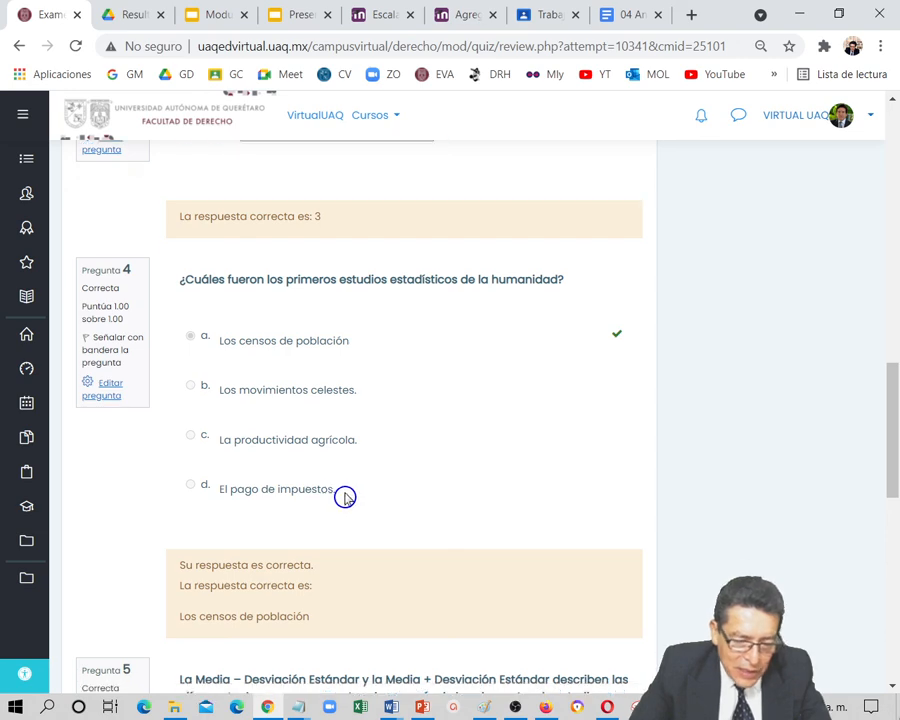